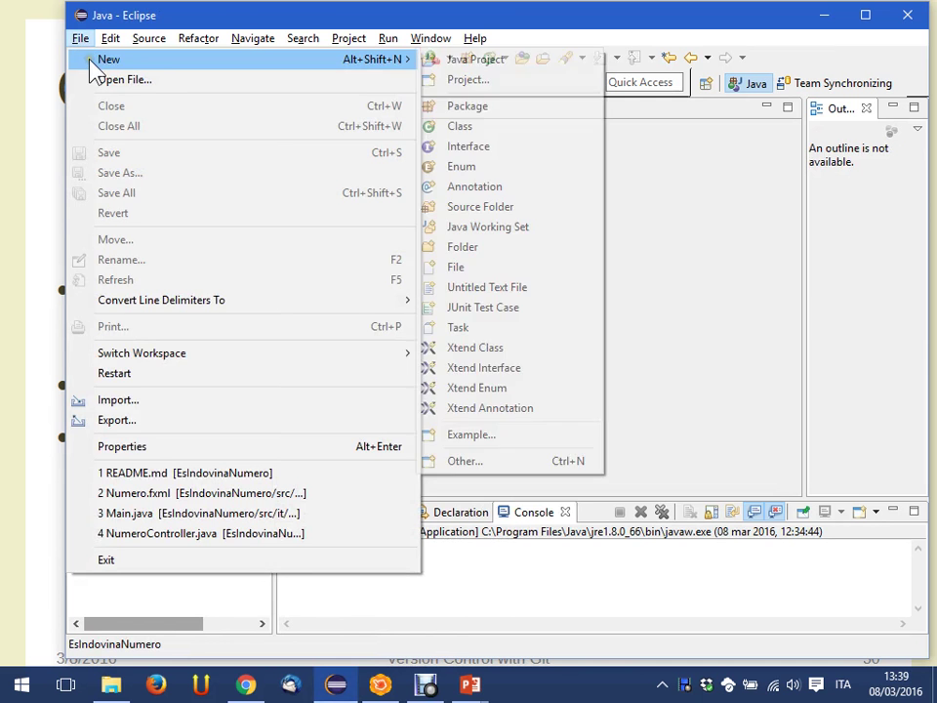
Start a new JavaFX project named provagit, keeping the default location, JRE and build settings
left_click(522, 82)
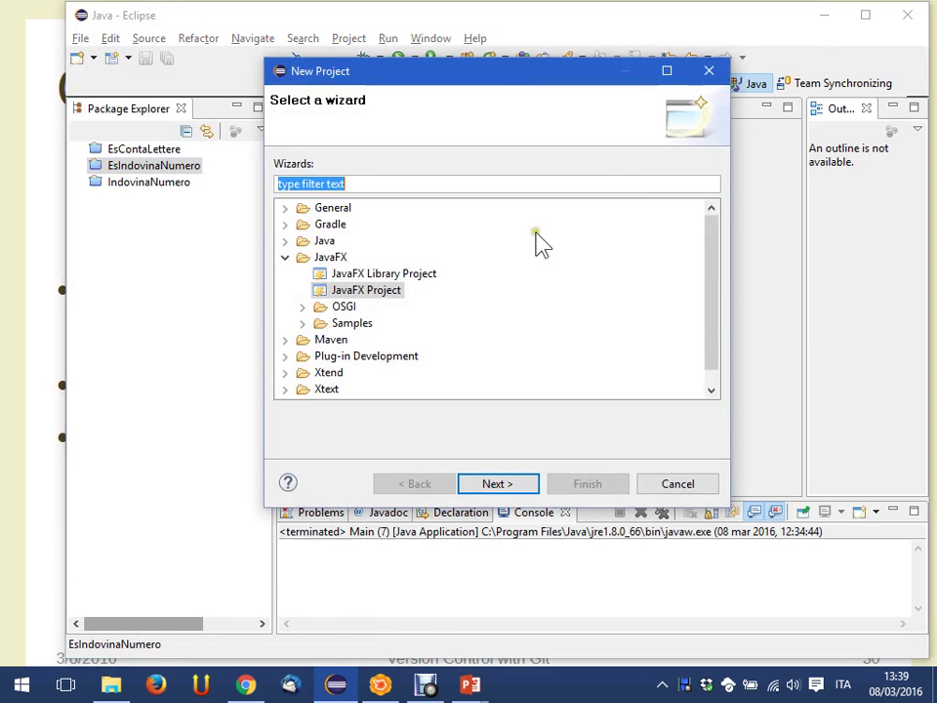
left_click(409, 289)
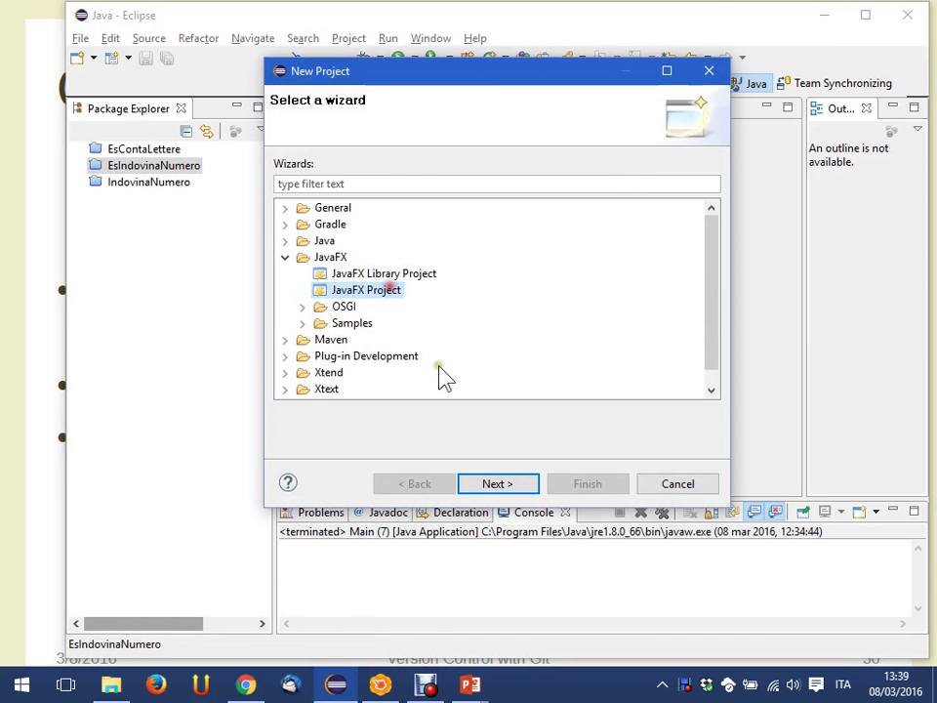
left_click(498, 485)
type("pro")
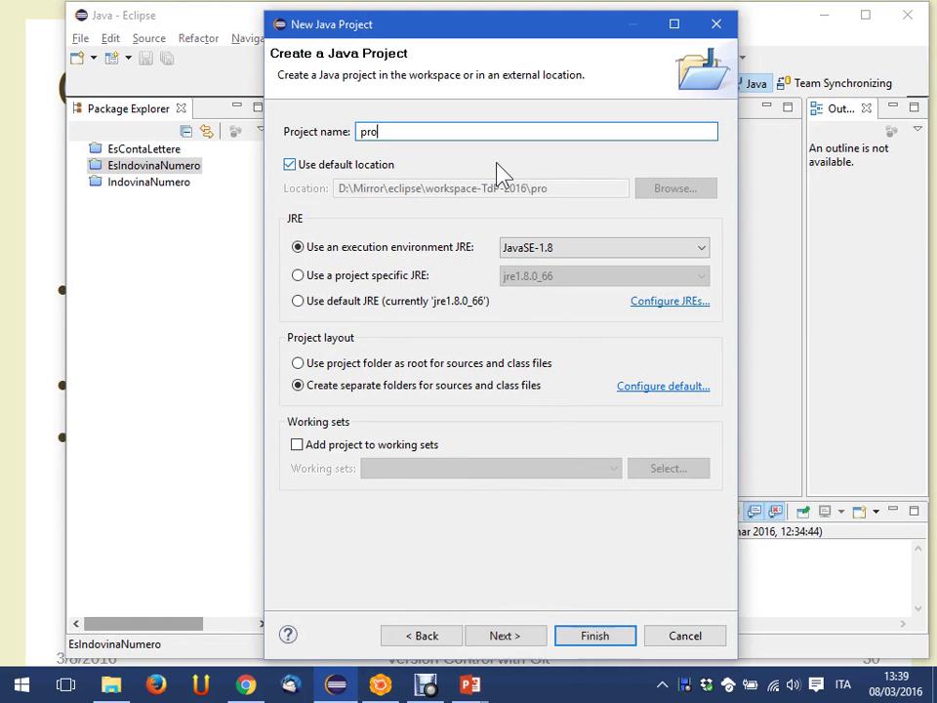
type("vagit")
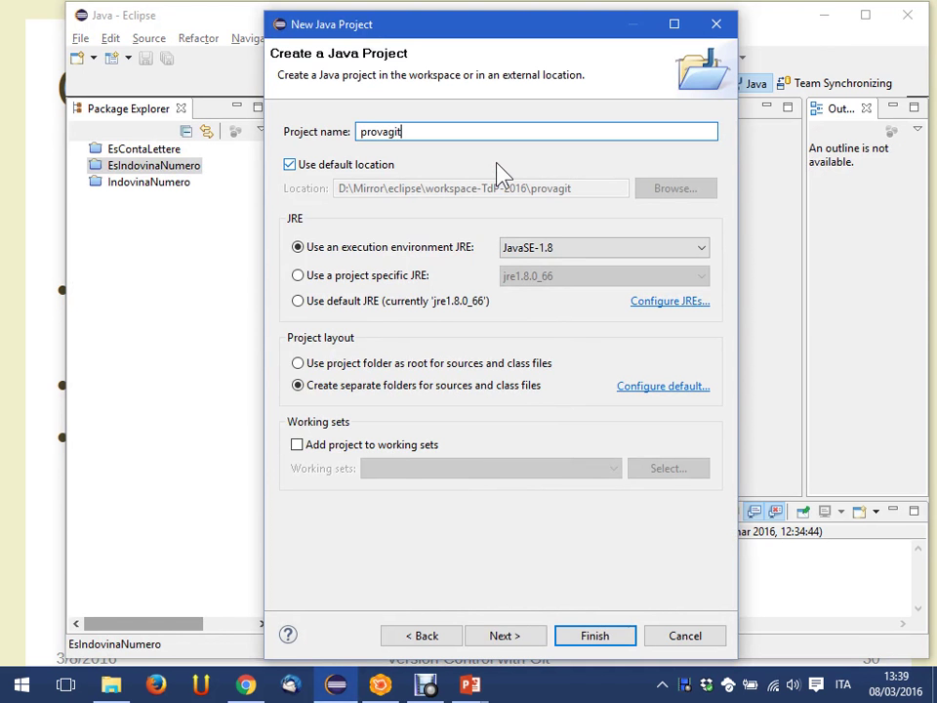
left_click(526, 639)
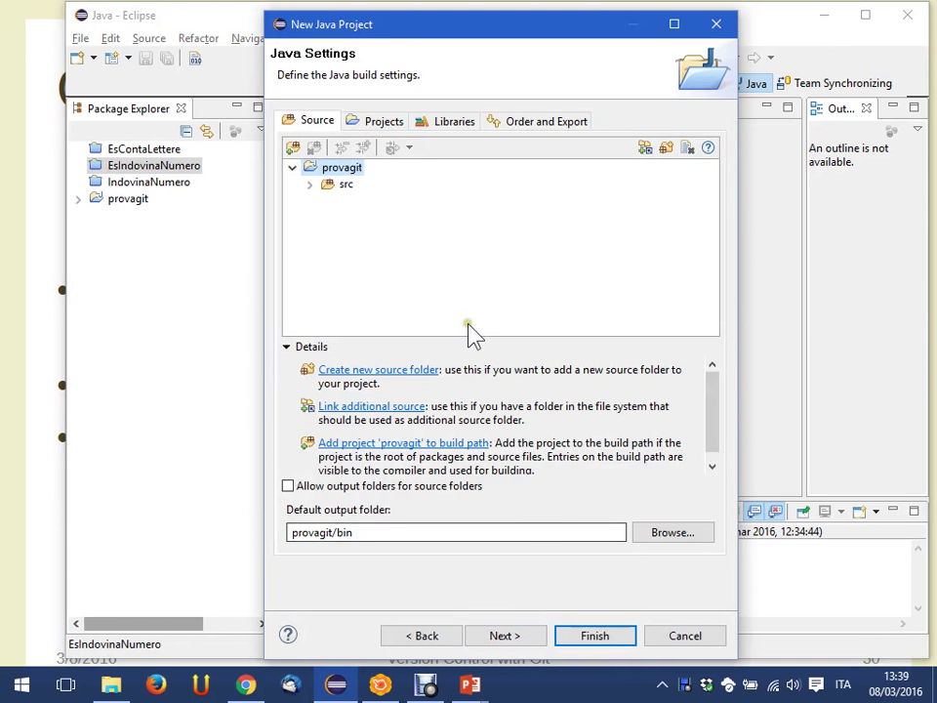
left_click(506, 636)
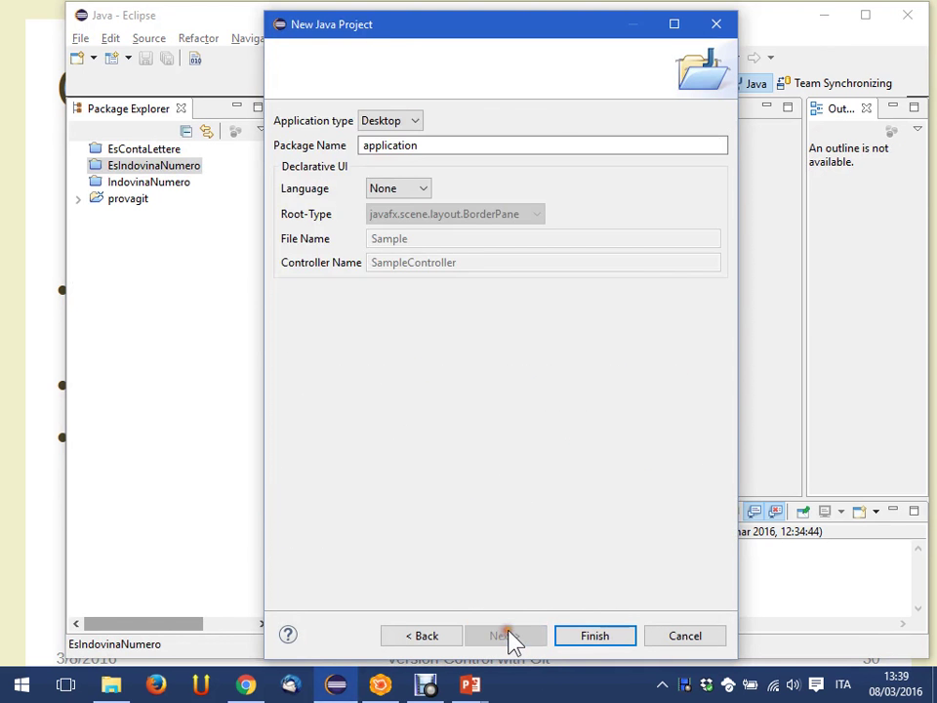
Set the new project's package name to it.polito.tdp.provagit
double_click(478, 144)
type("it")
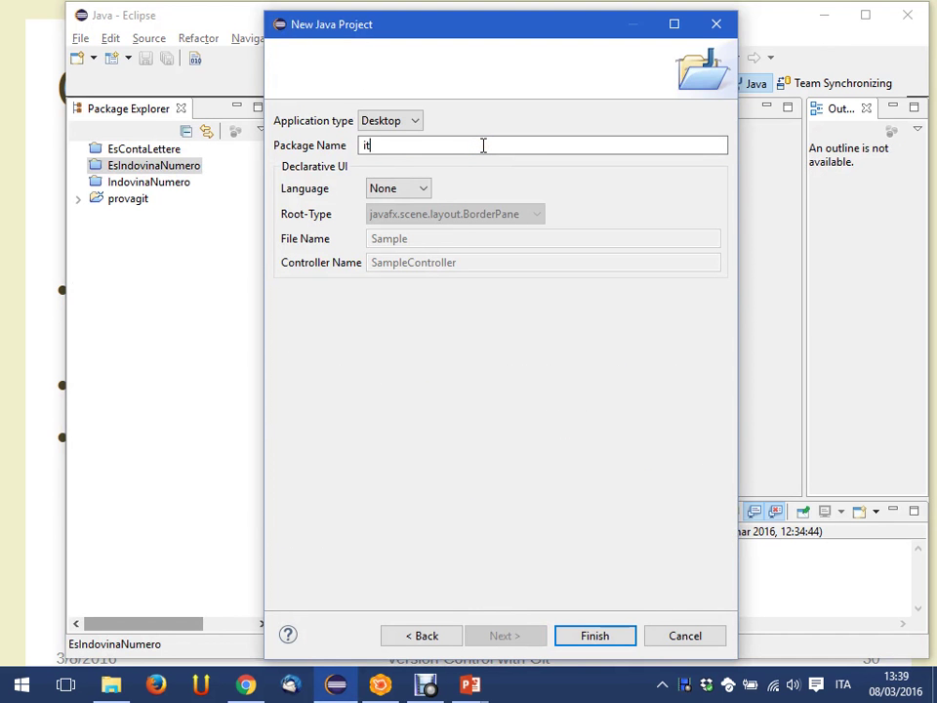
type(".polito.tdp")
key("BackSpace")
key("BackSpace")
type(".provagit")
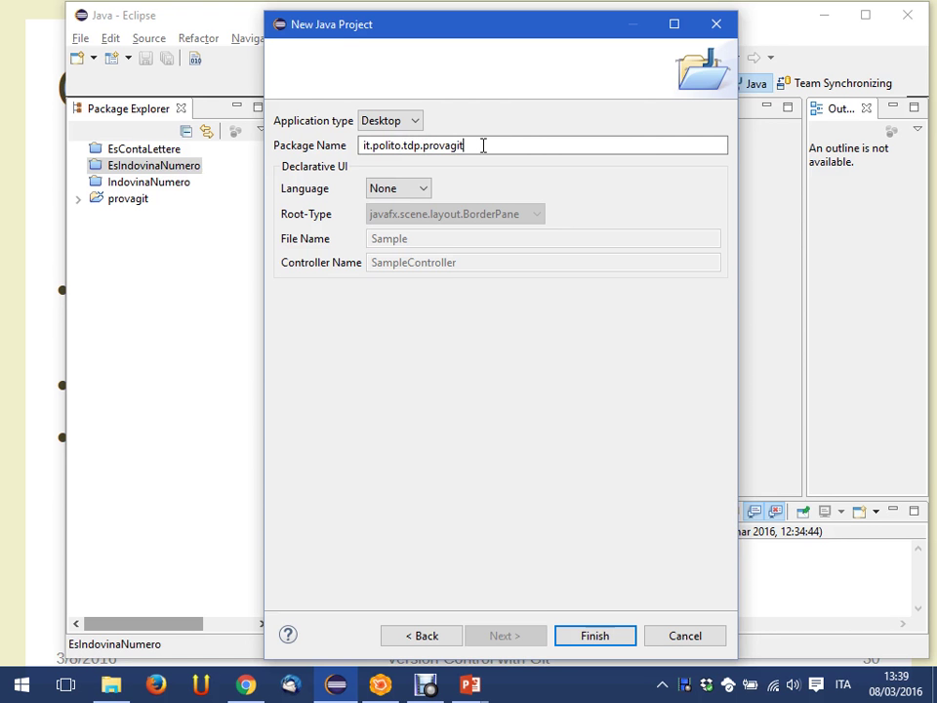
Set the declarative UI to FXML with file name Prova and controller name ProvaController, and create the project
left_click(423, 188)
left_click(398, 234)
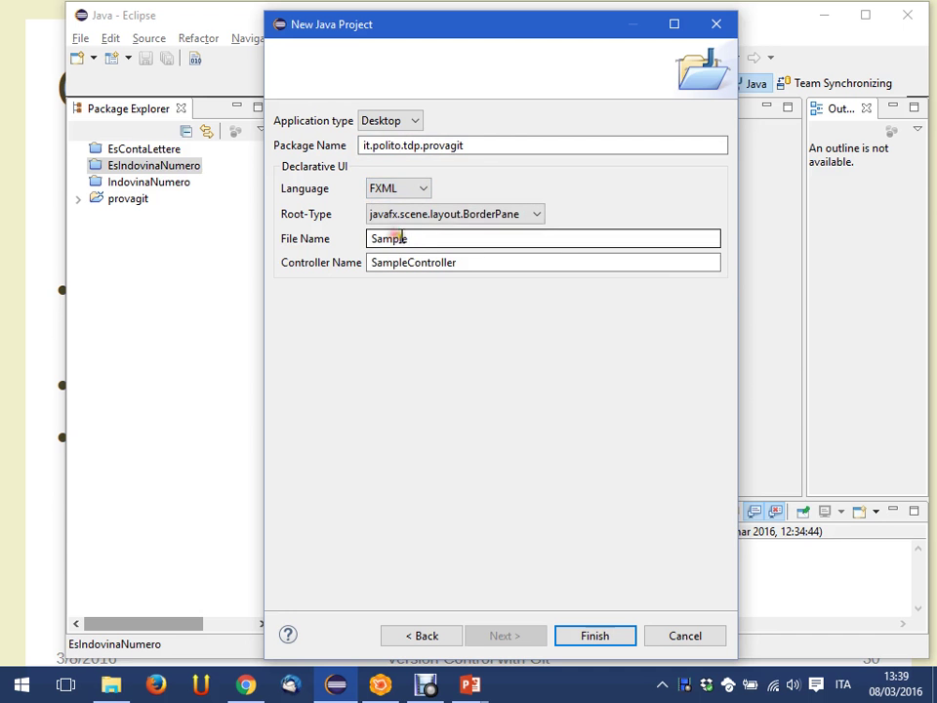
double_click(402, 238)
type("Prova")
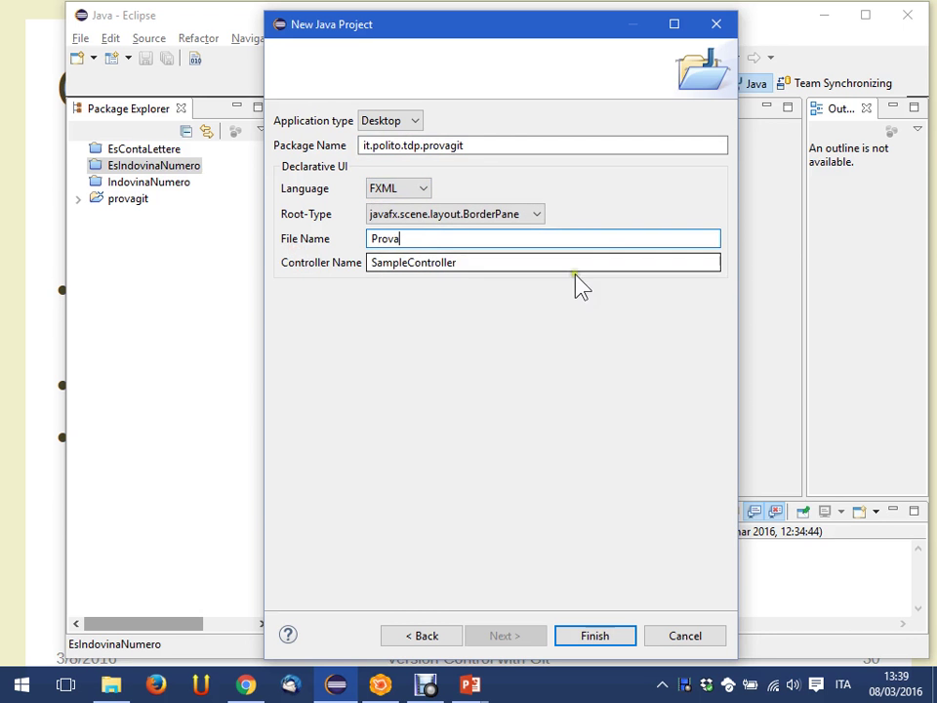
double_click(400, 262)
type("Prova")
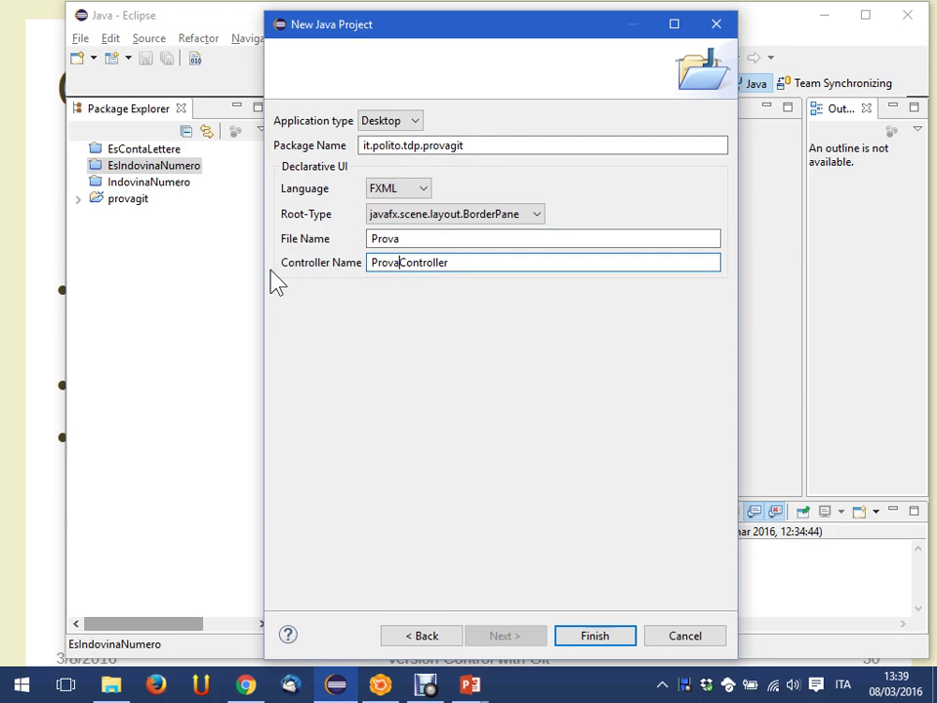
left_click(621, 636)
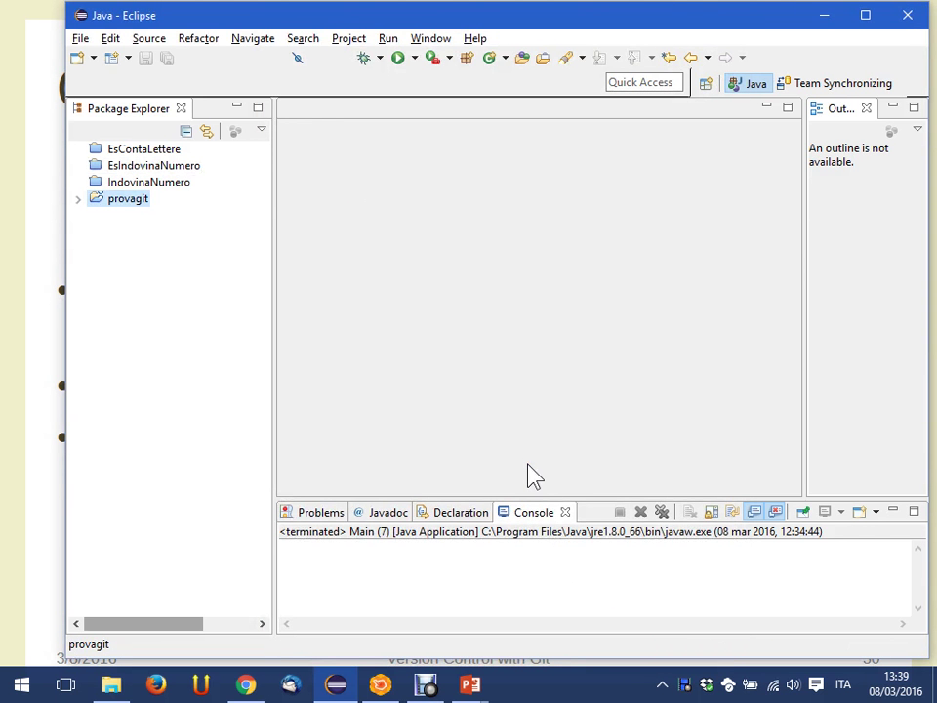
Expand the provagit project and start sharing it through a Git repository
left_click(78, 199)
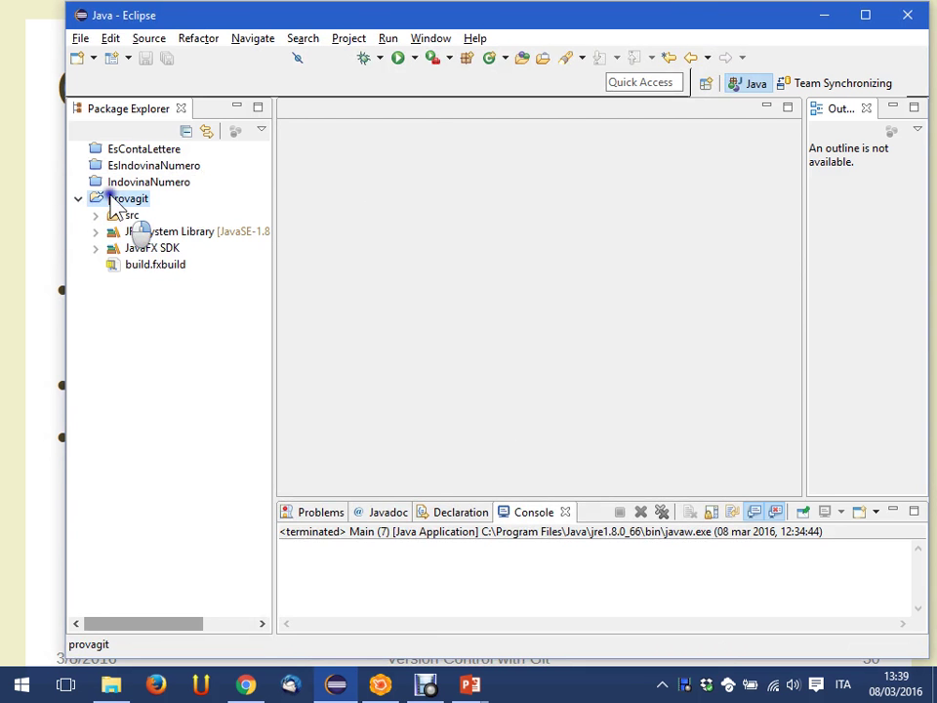
right_click(106, 199)
left_click(95, 236)
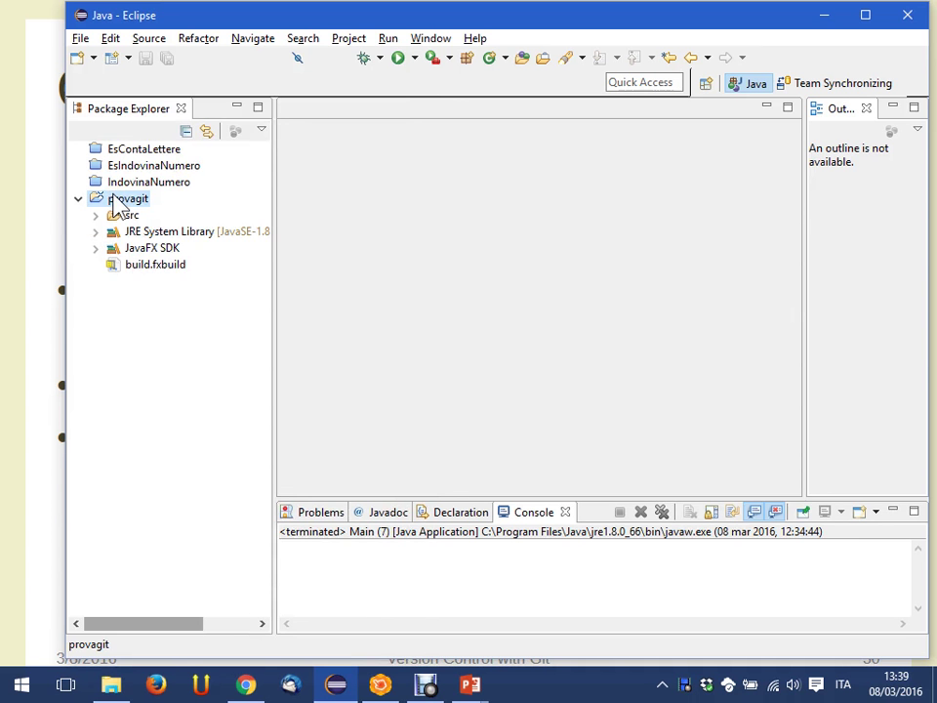
right_click(112, 197)
mouse_move(184, 195)
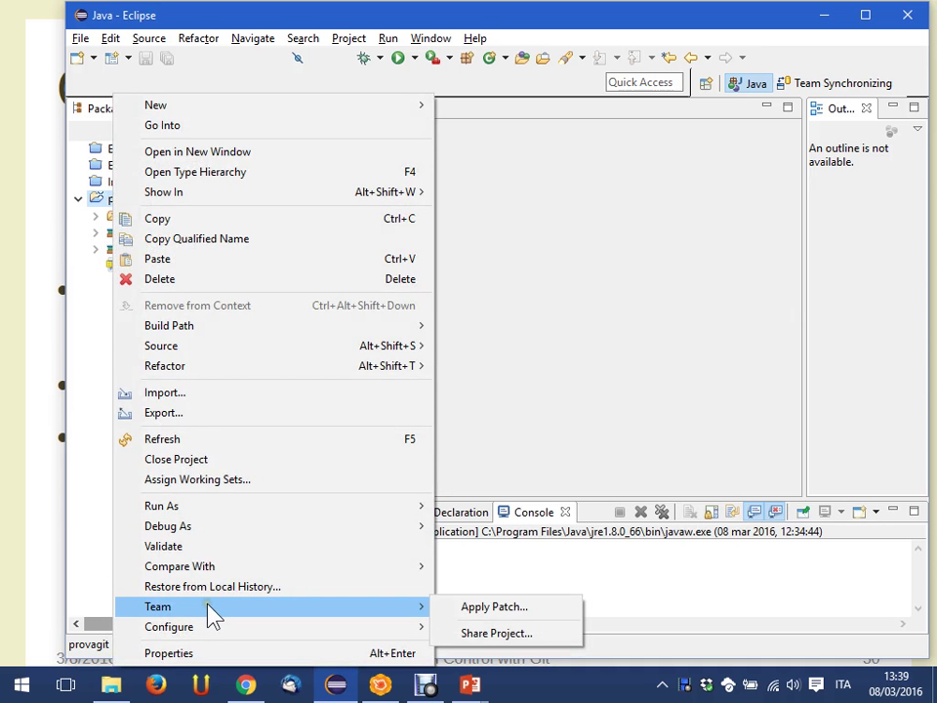
mouse_move(208, 607)
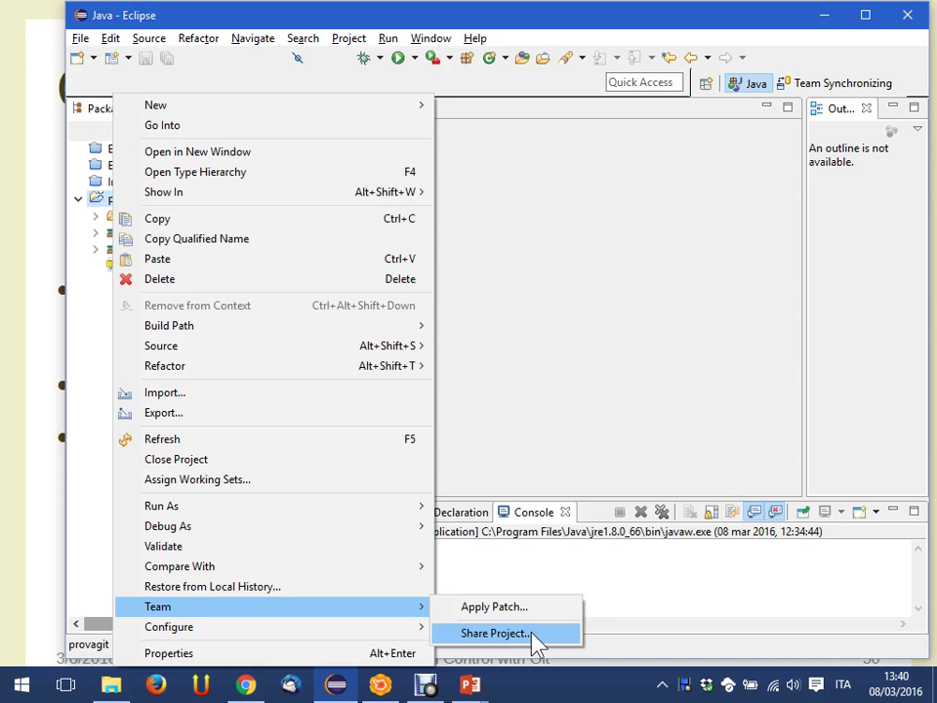
left_click(536, 637)
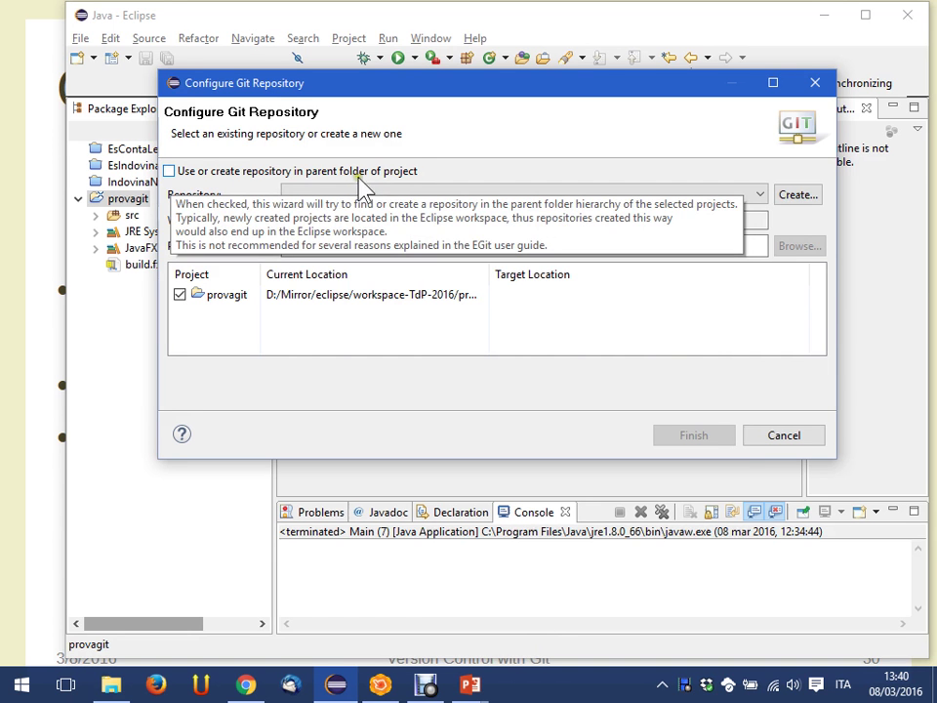
left_click(170, 172)
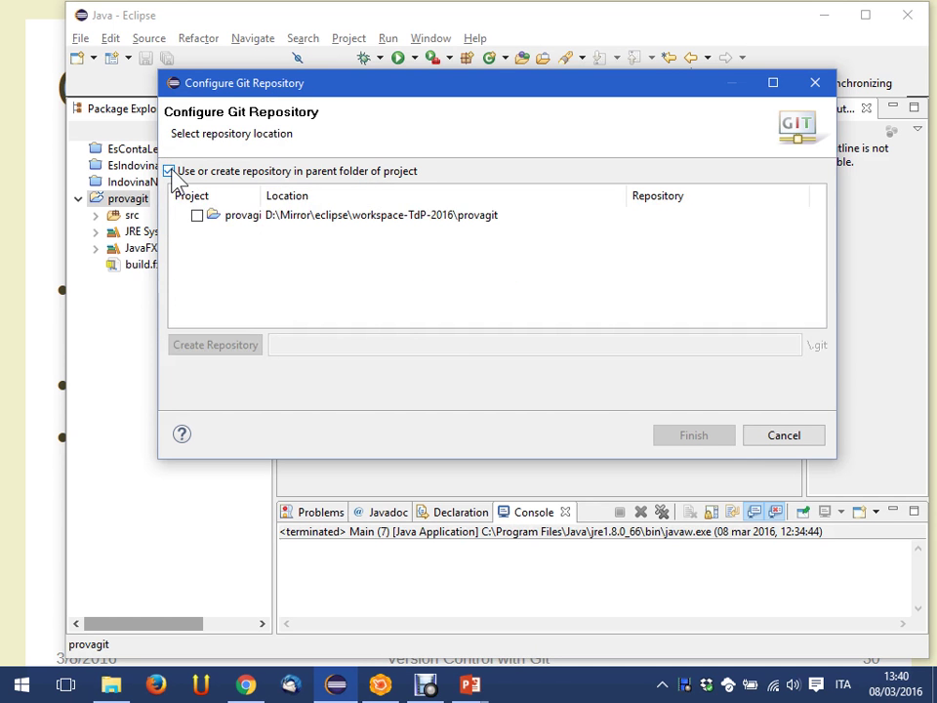
left_click(259, 216)
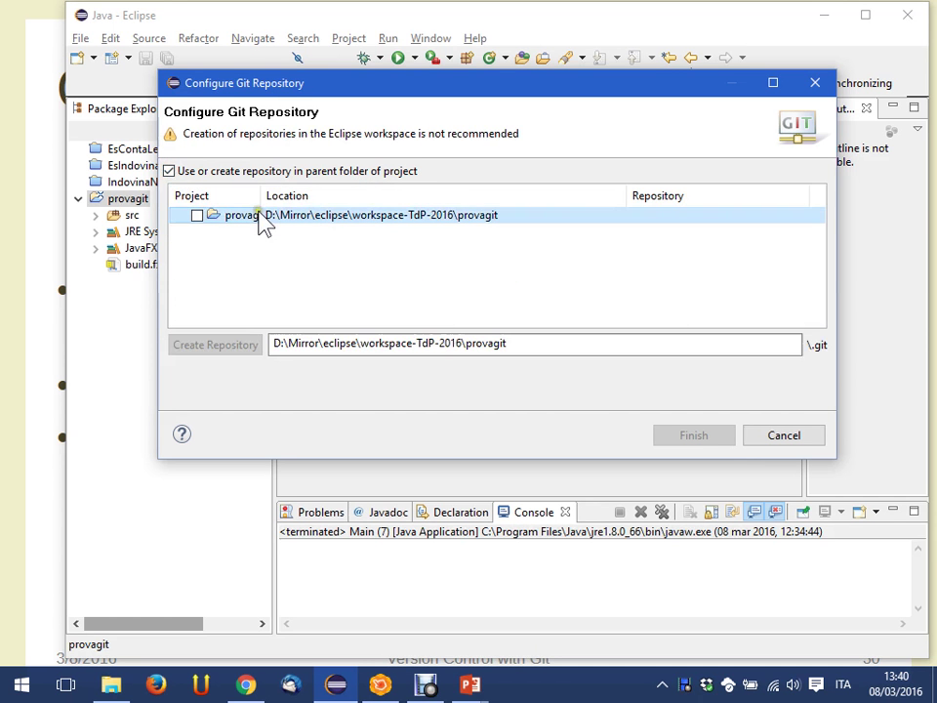
left_click(246, 174)
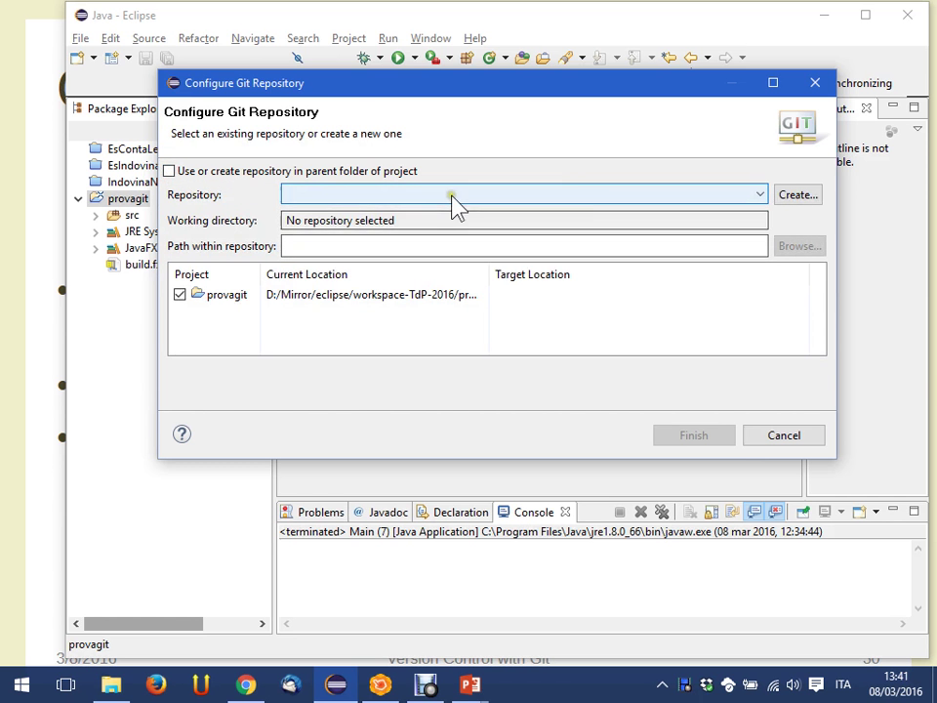
left_click(761, 194)
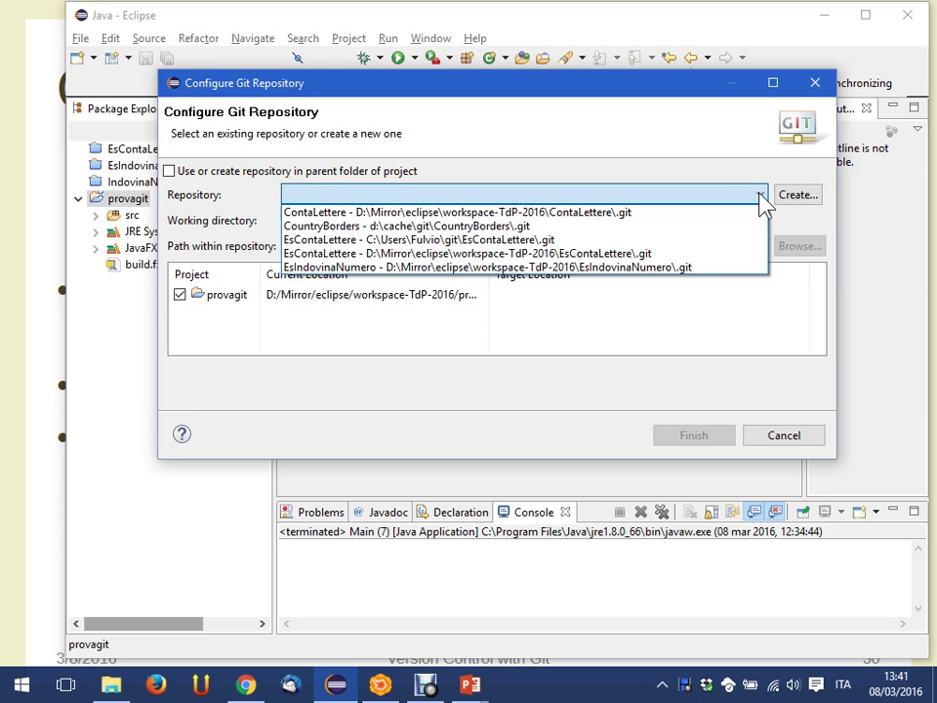
left_click(760, 196)
Create a Git repository in the provagit project's own folder using the parent-folder option, and finish sharing the project
left_click(171, 172)
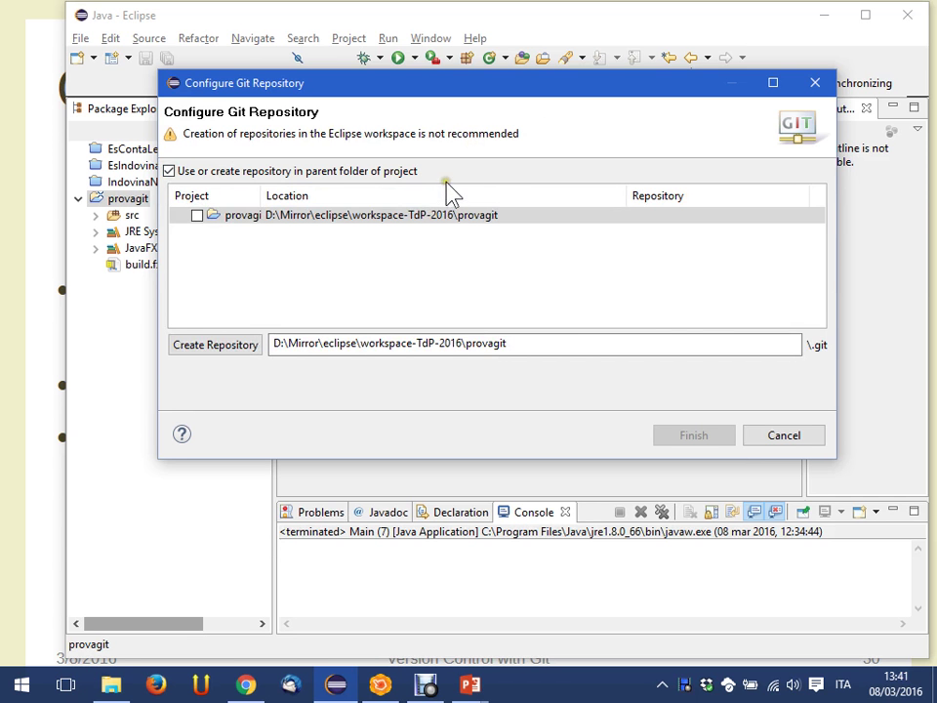
left_click(205, 219)
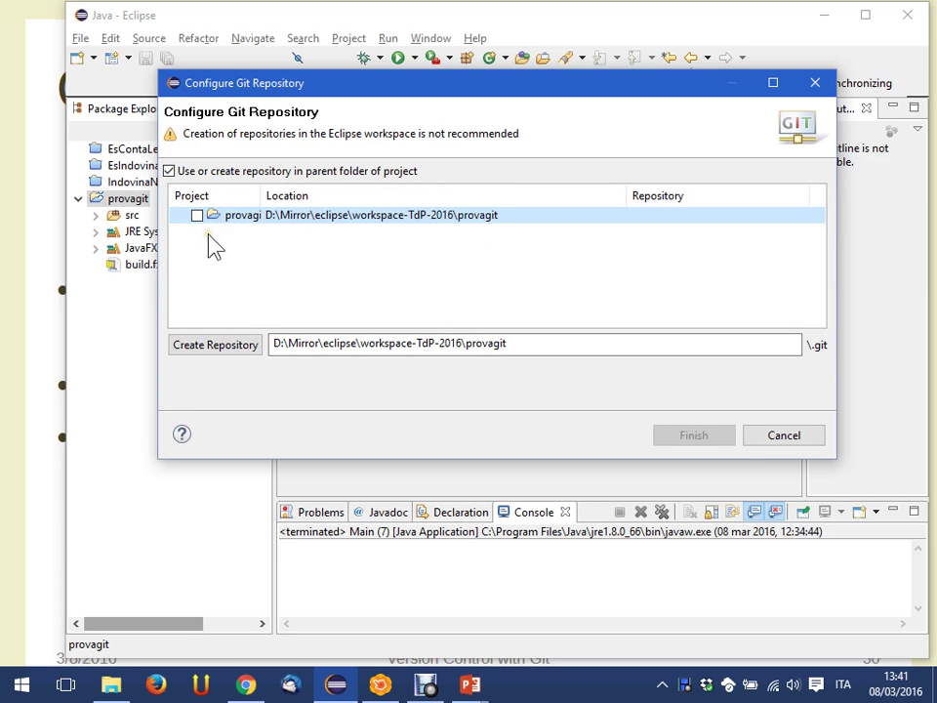
left_click(196, 216)
left_click(221, 353)
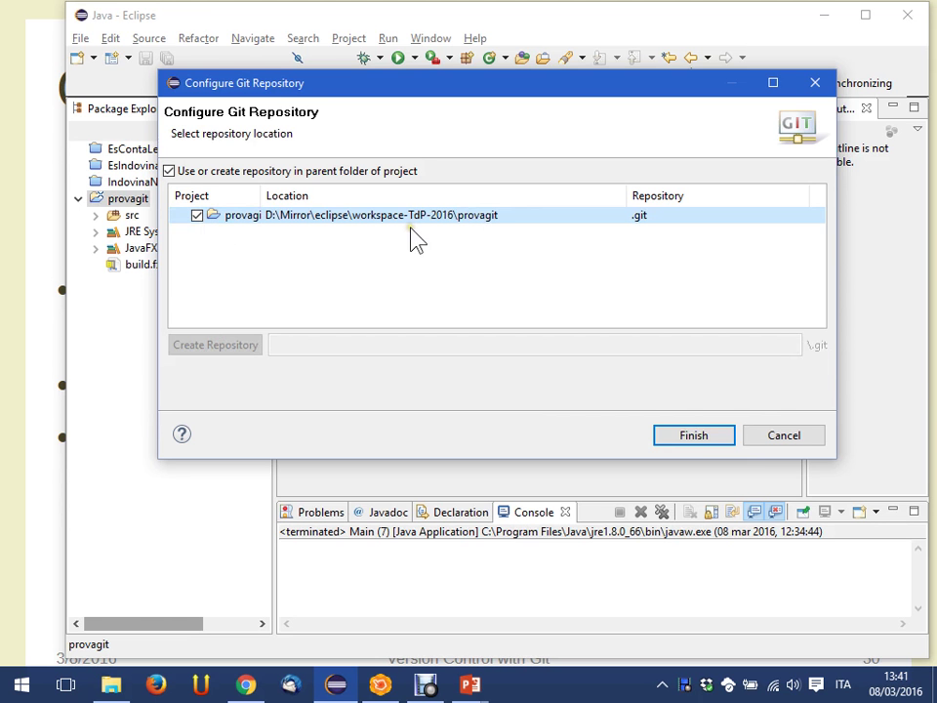
left_click(699, 440)
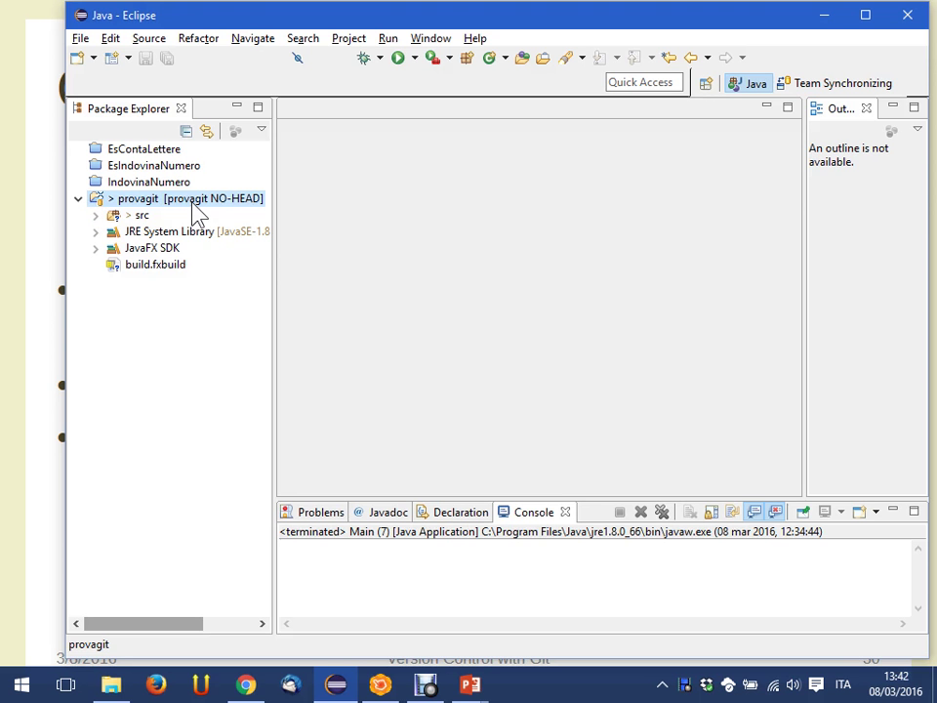
Expand provagit's src folder and the it.polito.tdp.provagit package, and examine the Git commands offered for the project
left_click(96, 215)
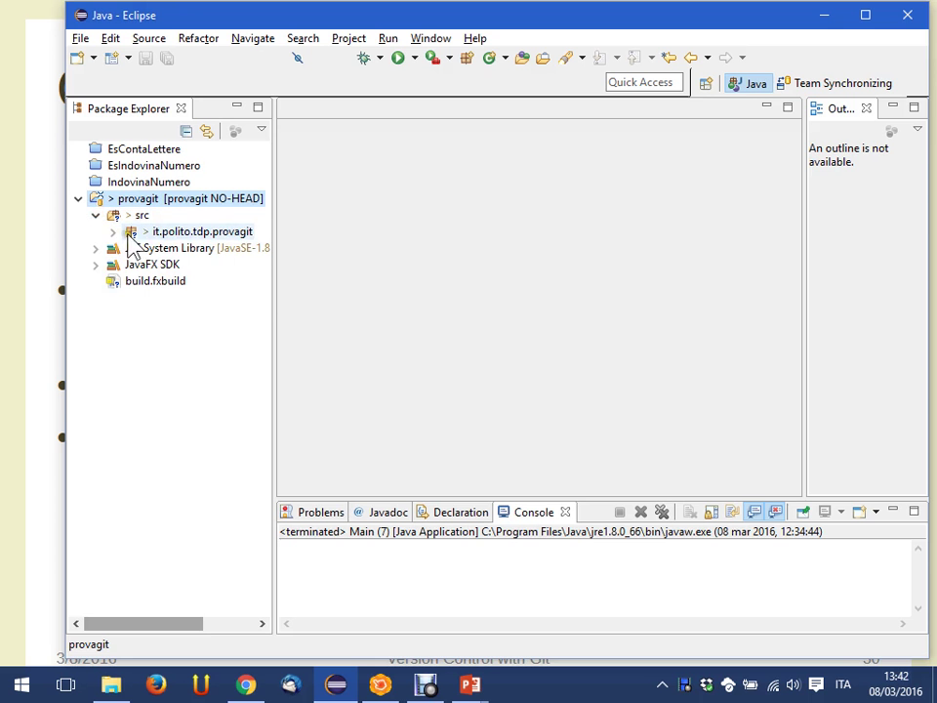
double_click(128, 235)
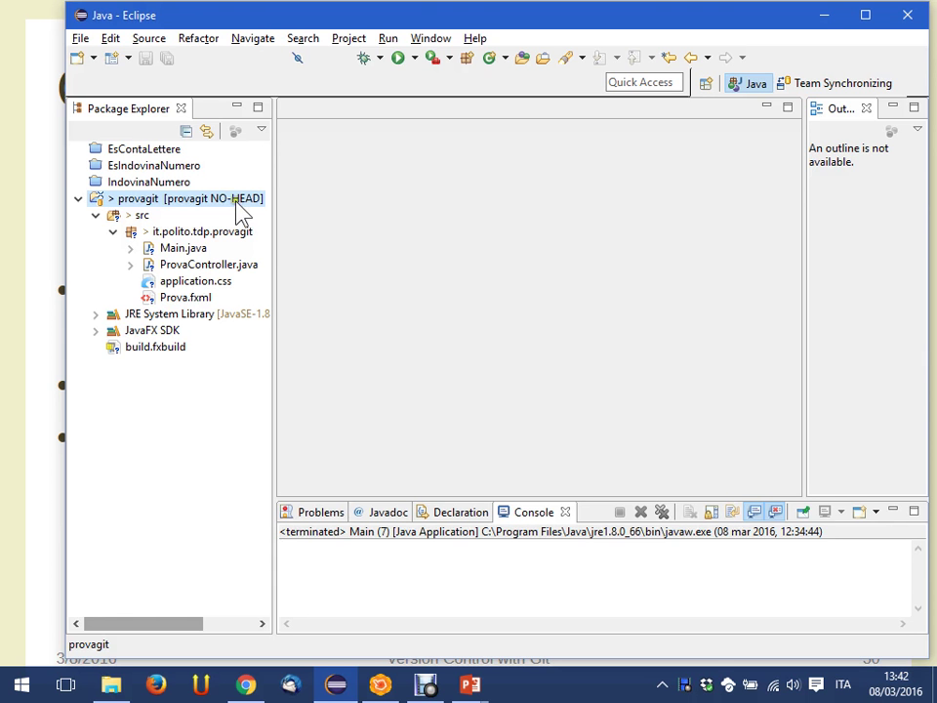
right_click(236, 200)
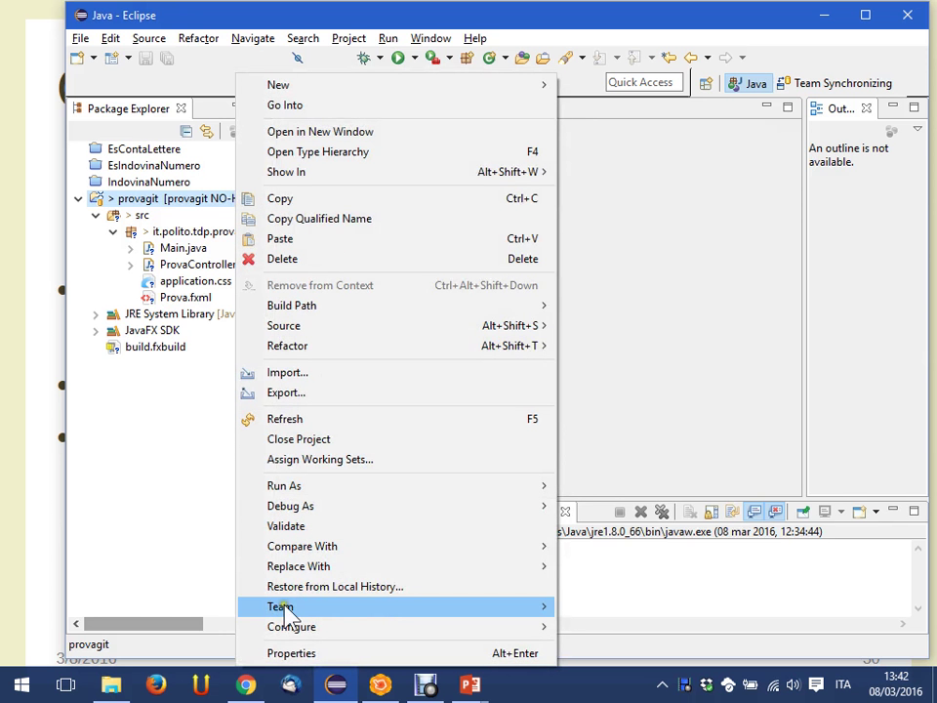
mouse_move(286, 609)
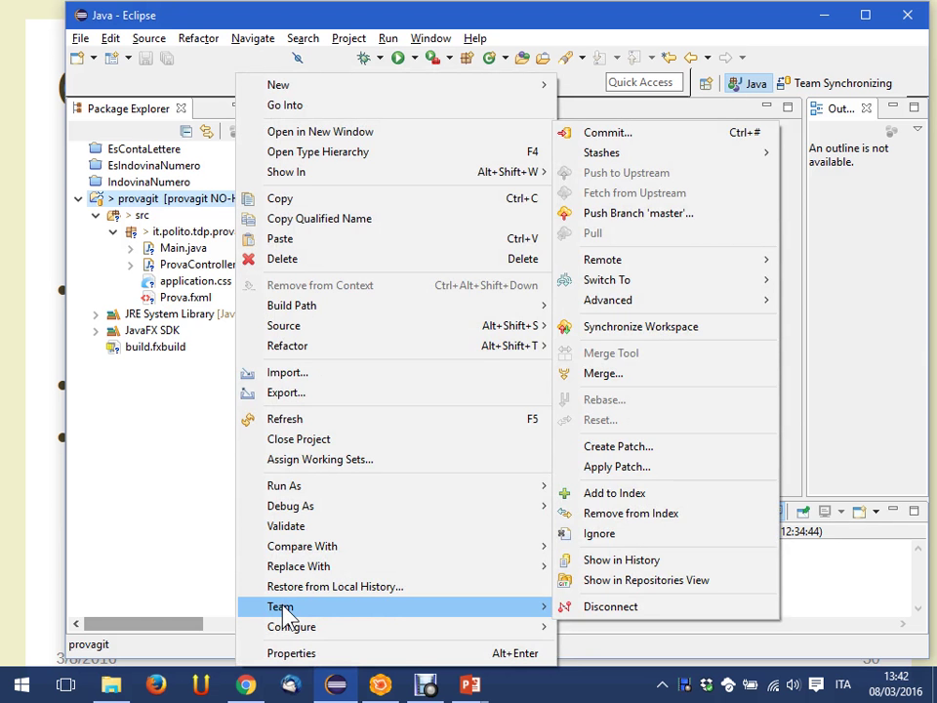
key("Escape")
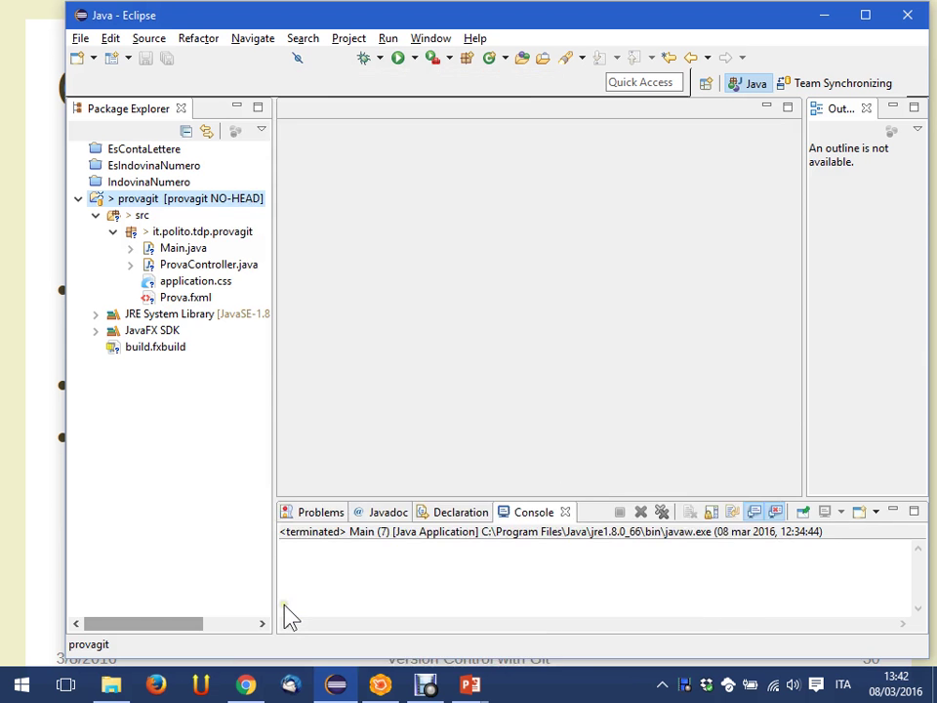
Switch to the PowerPoint slide show and advance to the "Git by Example" slide about adding files to the staging area
key("alt+Tab")
key("Right")
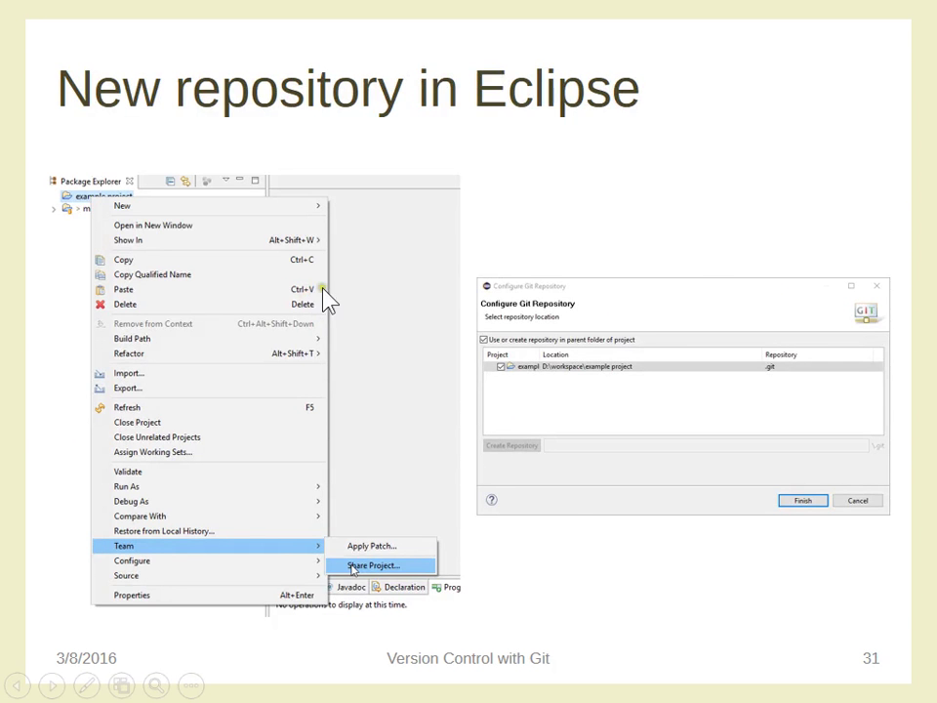
key("Right")
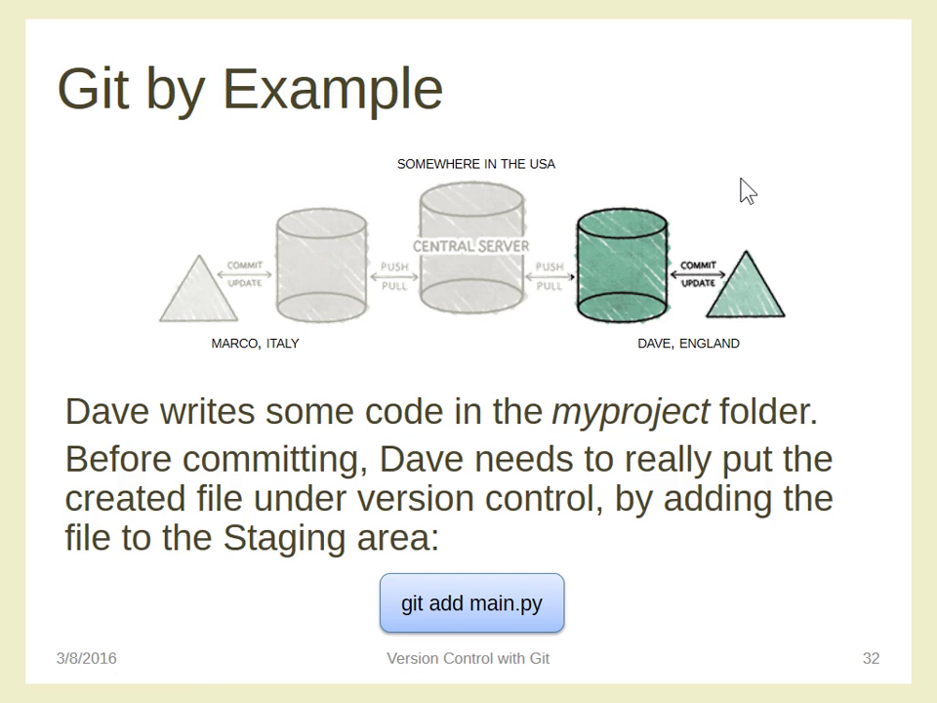
Switch to Eclipse and start a commit of the provagit project with every listed file selected
key("alt+Tab")
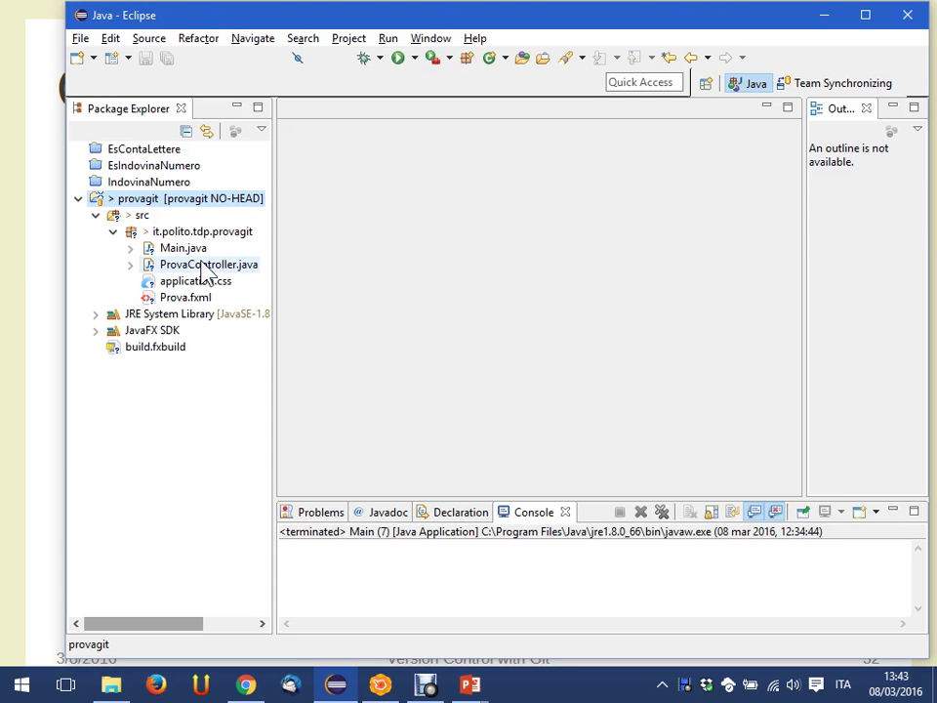
right_click(133, 202)
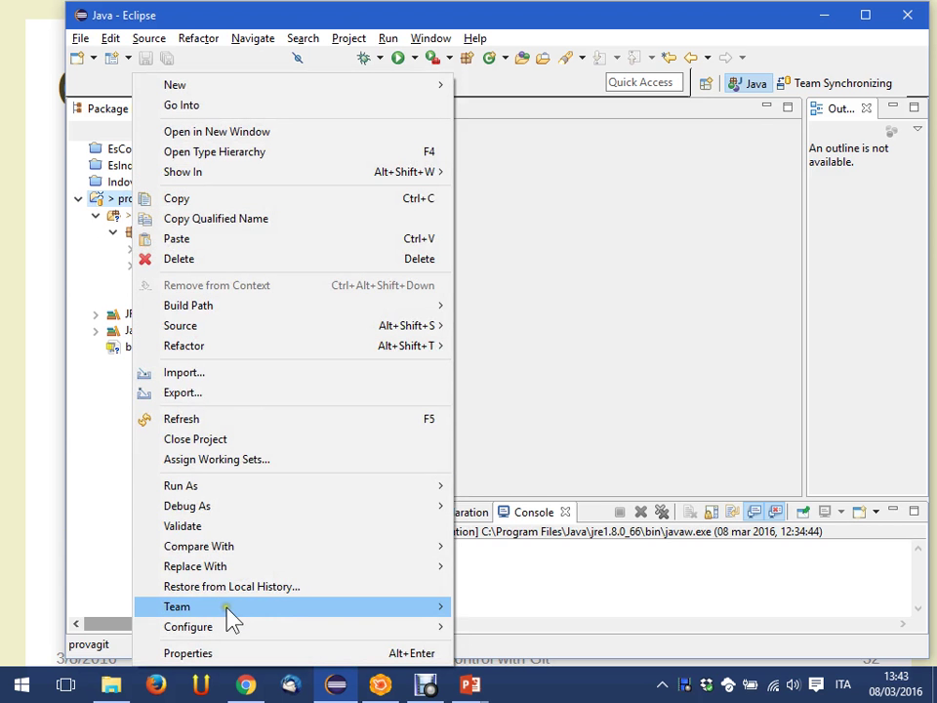
mouse_move(228, 613)
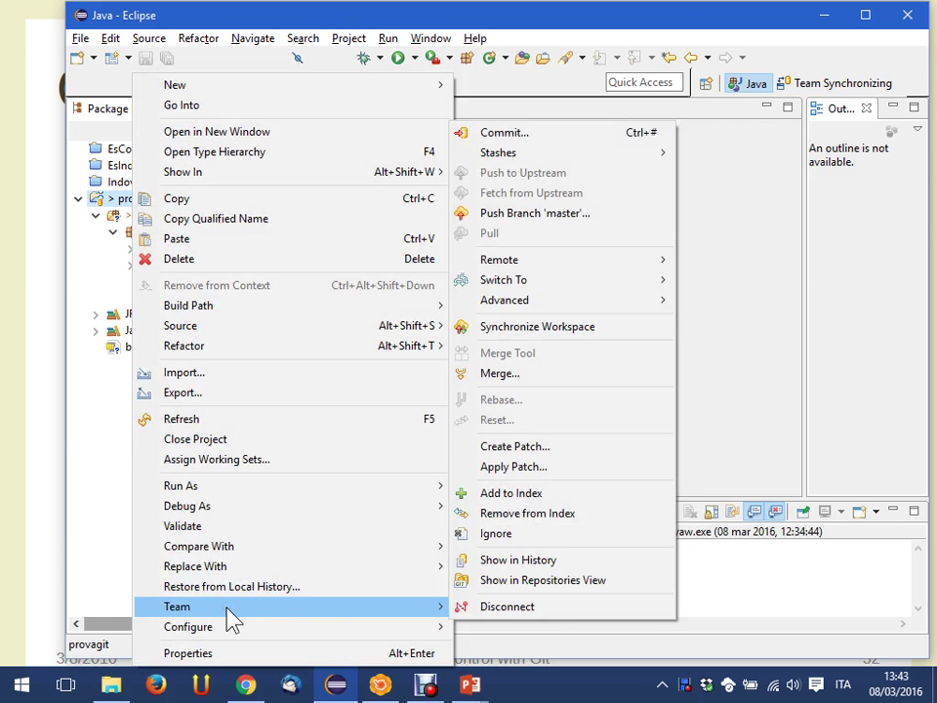
left_click(625, 141)
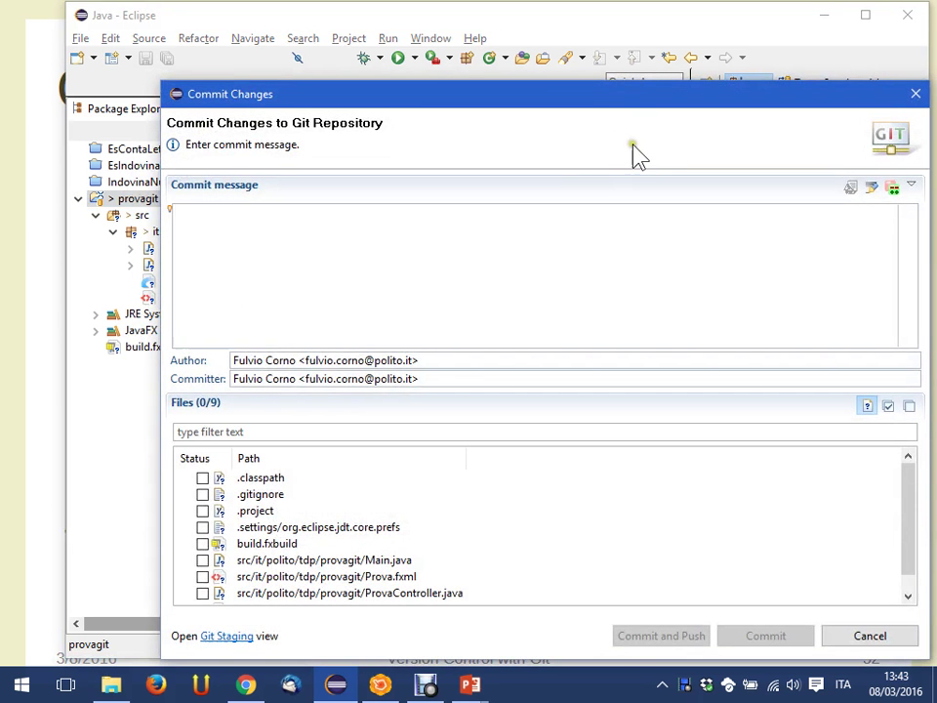
left_click_drag(628, 102, 576, 44)
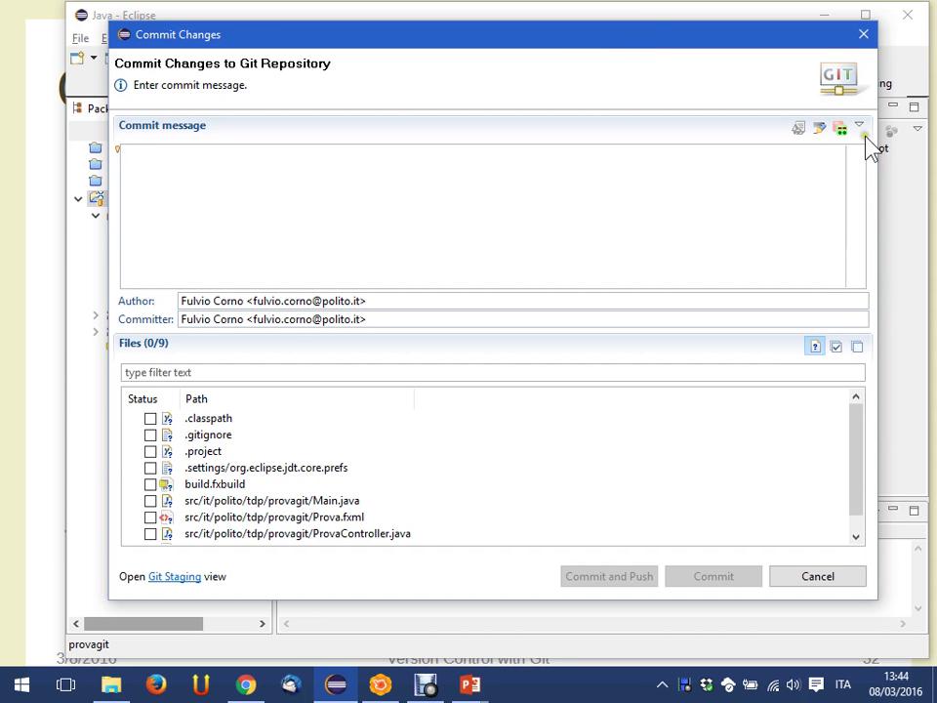
left_click(835, 348)
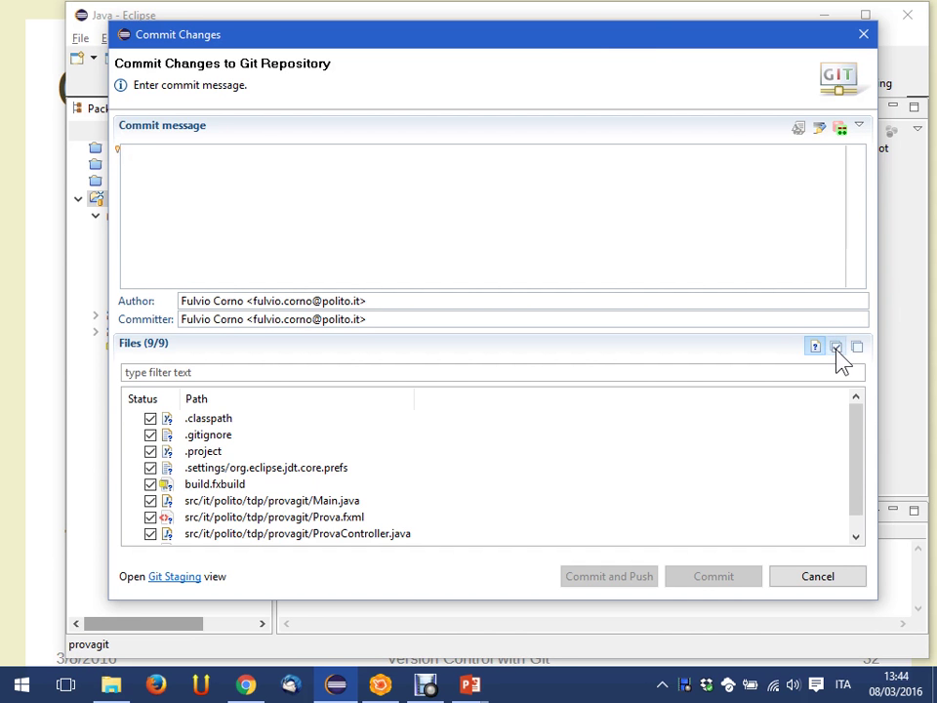
scroll(712, 479, "down", 1)
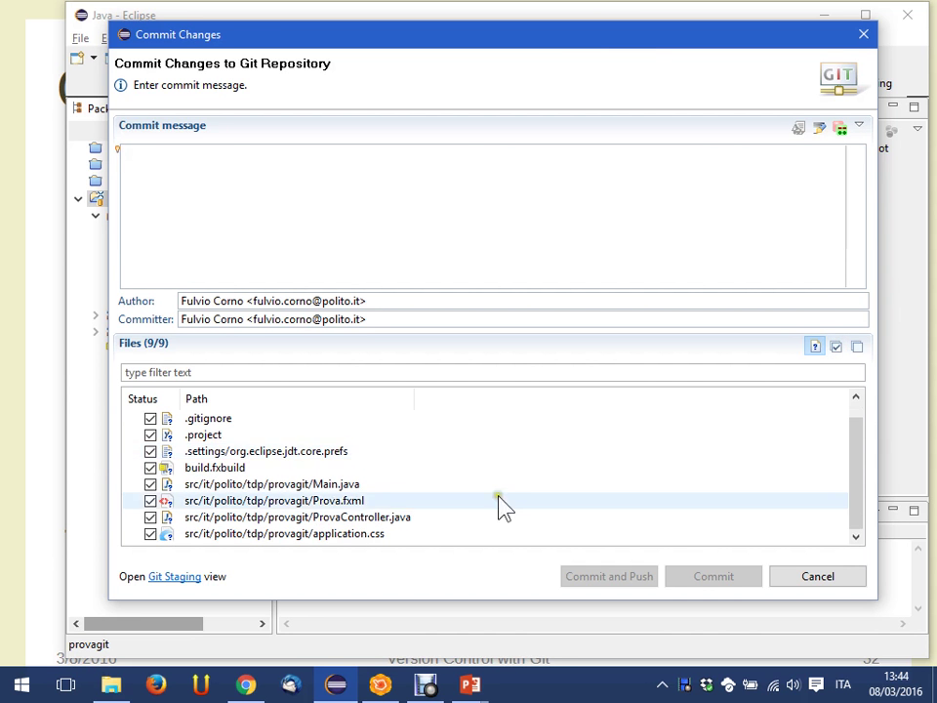
scroll(502, 489, "up", 1)
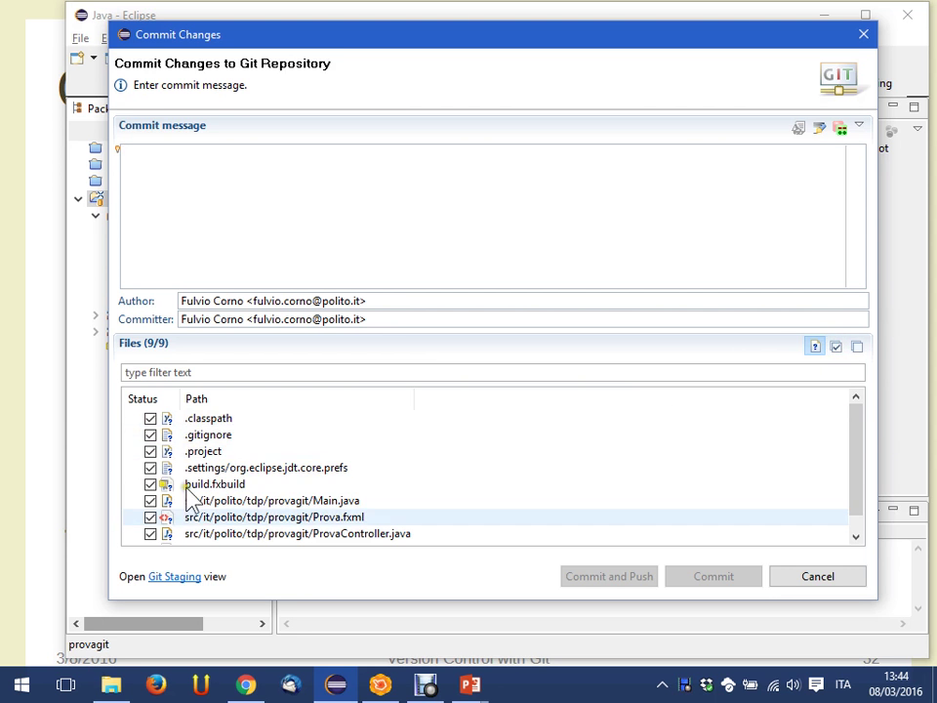
scroll(337, 488, "down", 1)
scroll(336, 488, "up", 1)
scroll(337, 488, "down", 1)
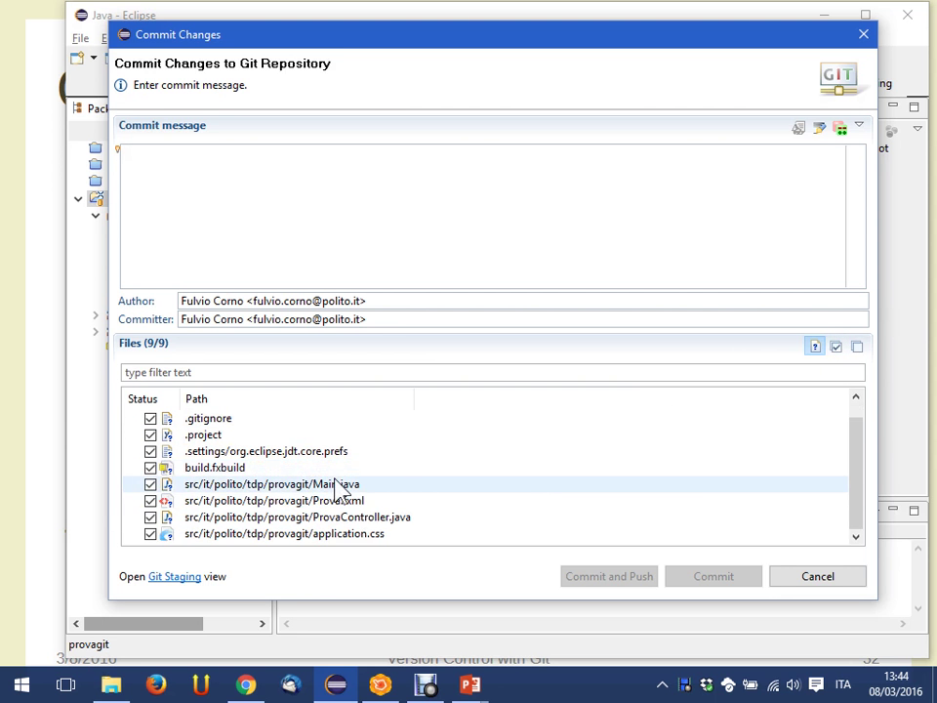
scroll(336, 488, "up", 1)
scroll(336, 493, "down", 1)
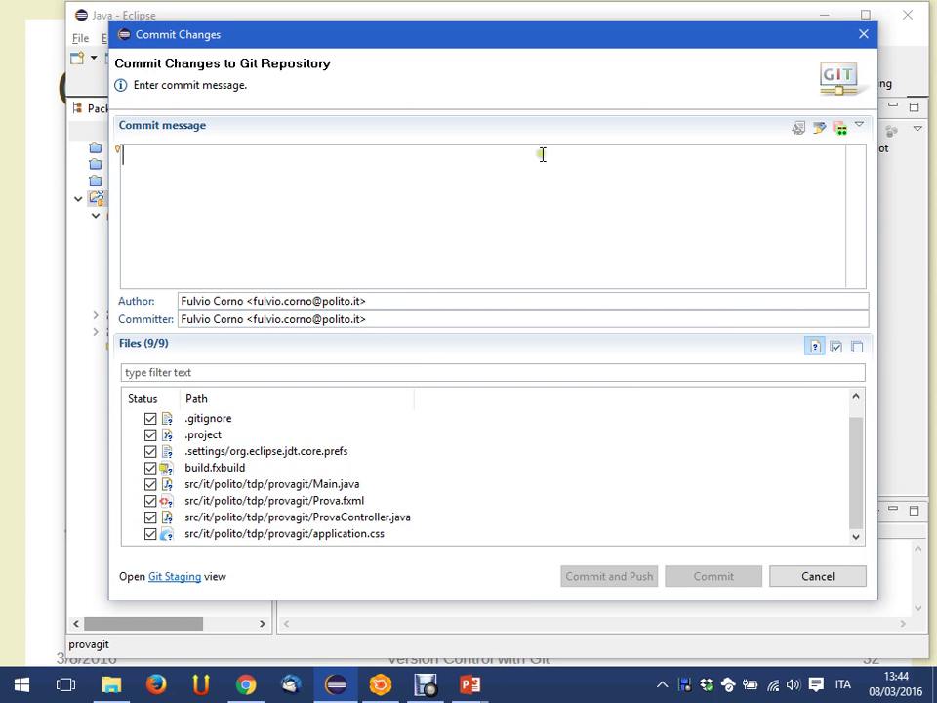
Enter the commit message "Progetto iniziale" and commit the selected files without pushing
left_click(732, 576)
left_click(349, 164)
type("Progetto i")
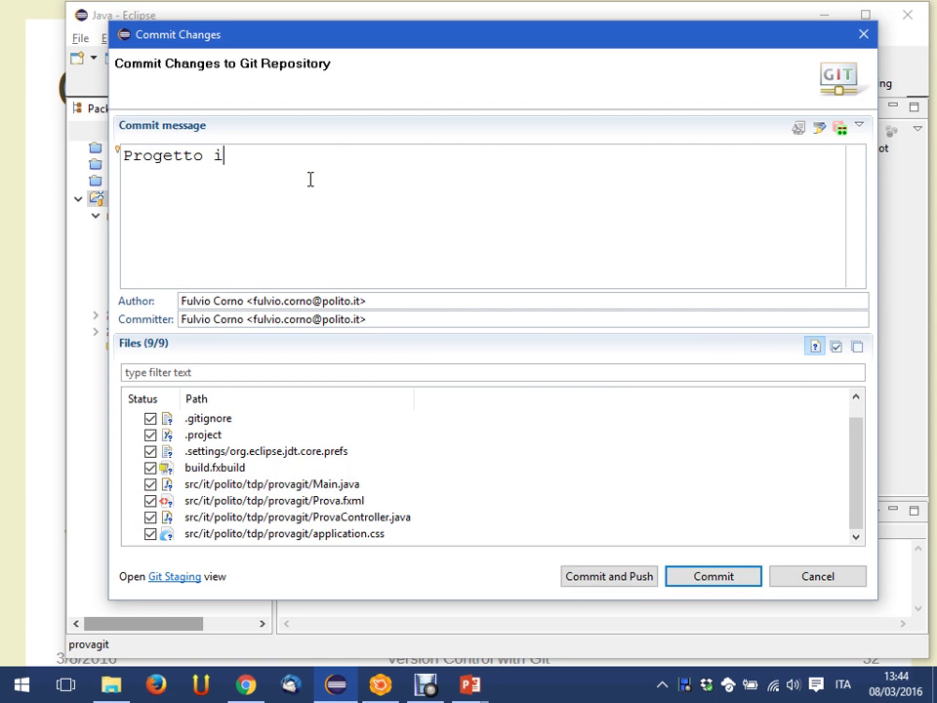
type("niziale")
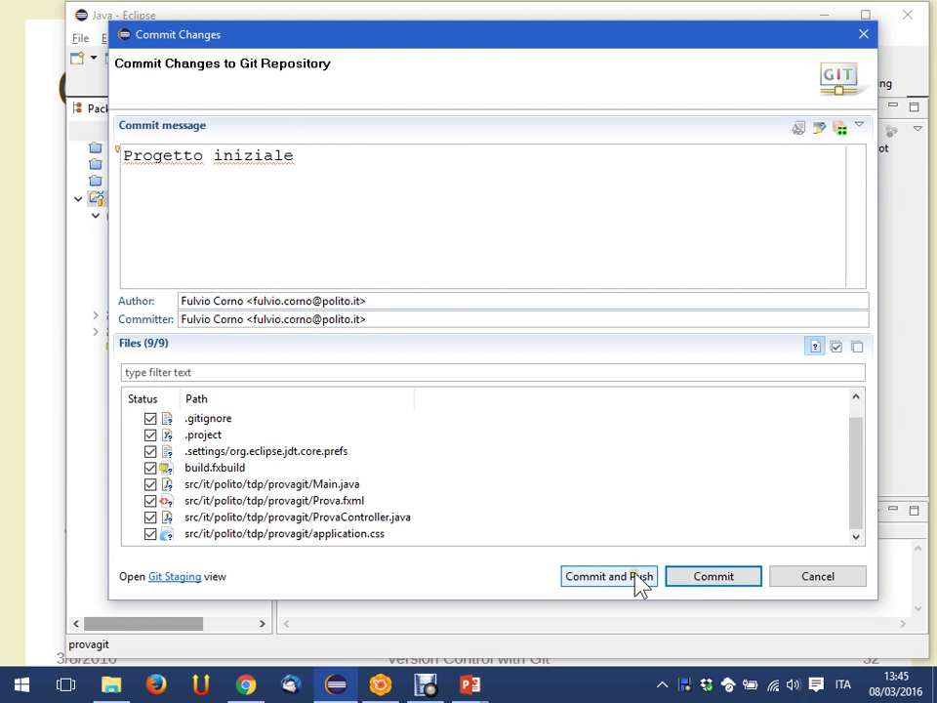
left_click(733, 574)
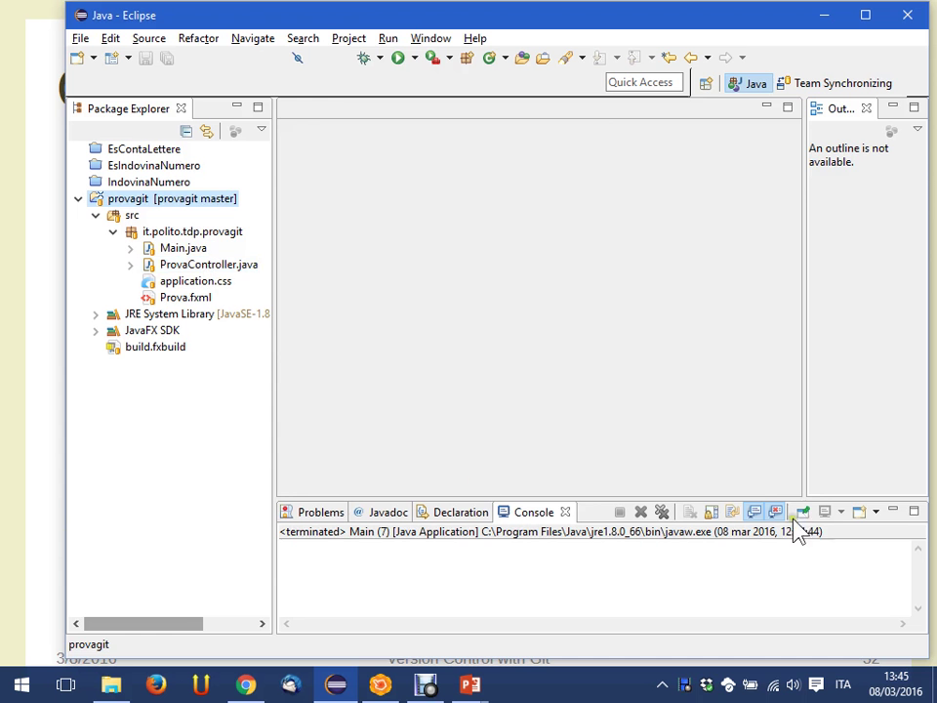
In Main.java, remove the 400,400 size arguments from the new Scene call and save the file
double_click(193, 248)
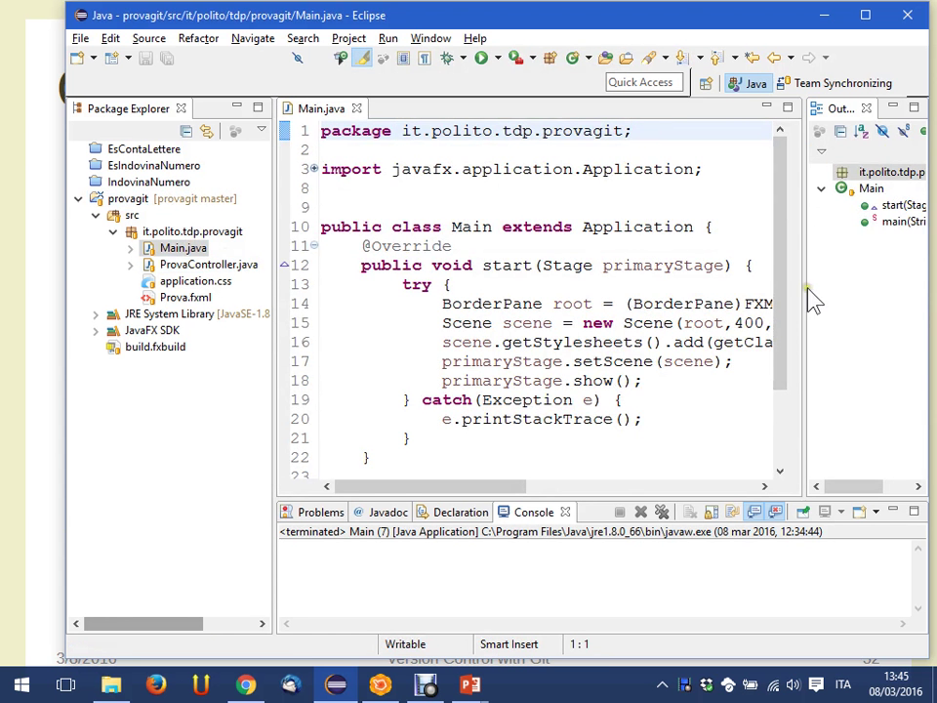
left_click_drag(489, 487, 597, 467)
left_click_drag(479, 323, 556, 323)
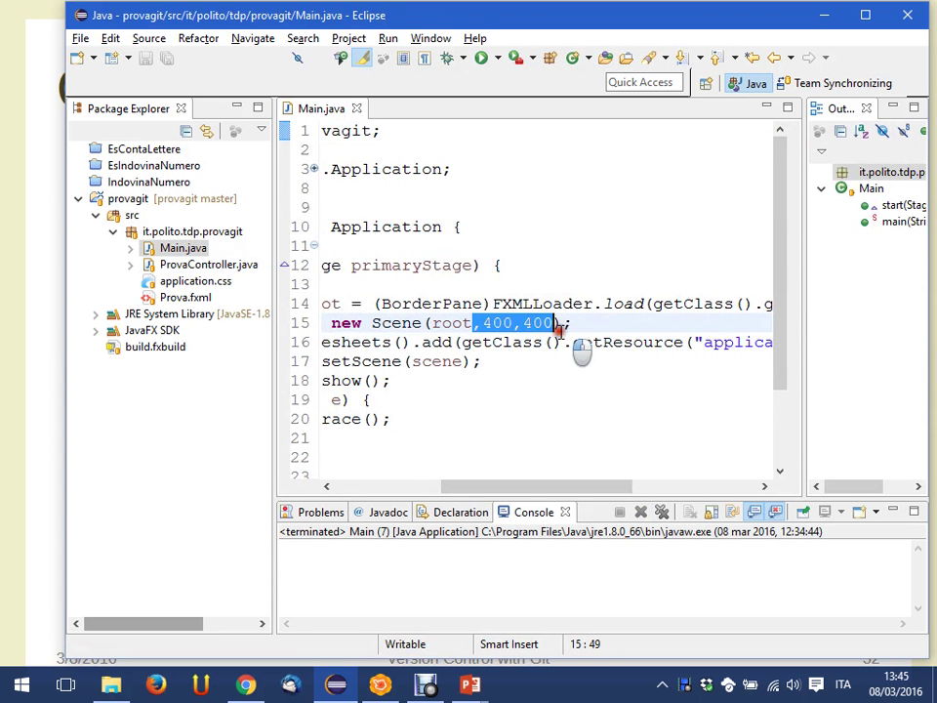
key("Delete")
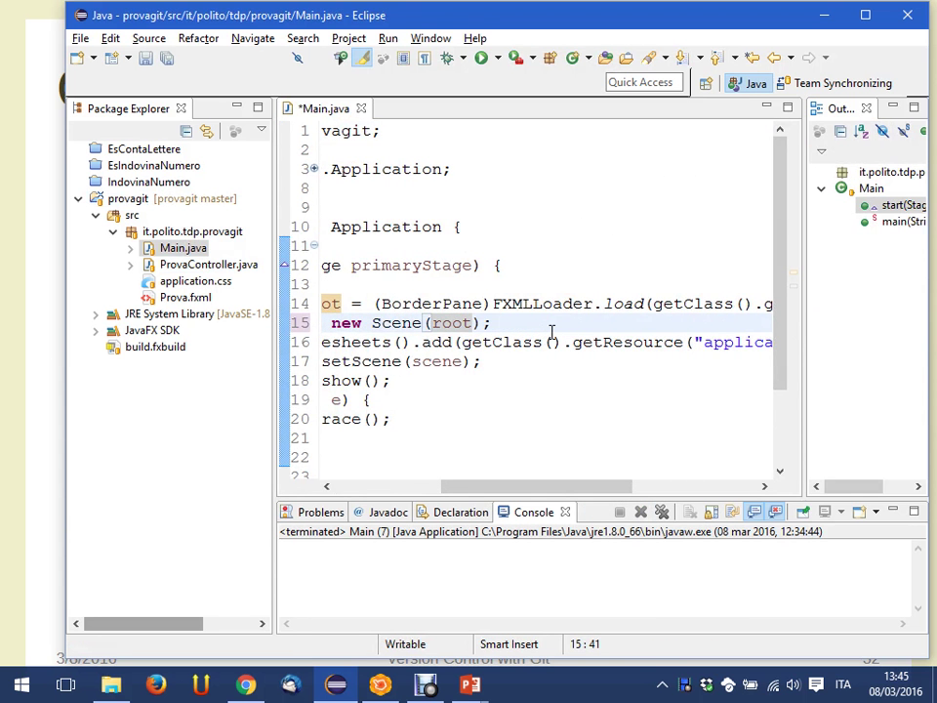
key("End")
key("ctrl+s")
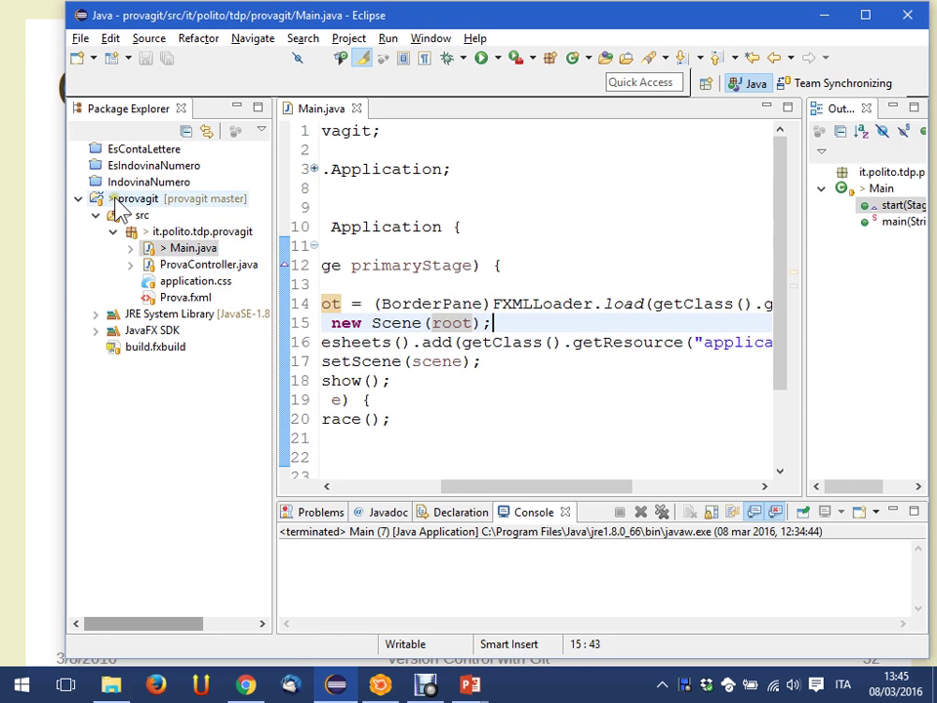
Commit the provagit project's Main.java change with the message "Rimossa la dimensione a 400 della finestra"
left_click(120, 200)
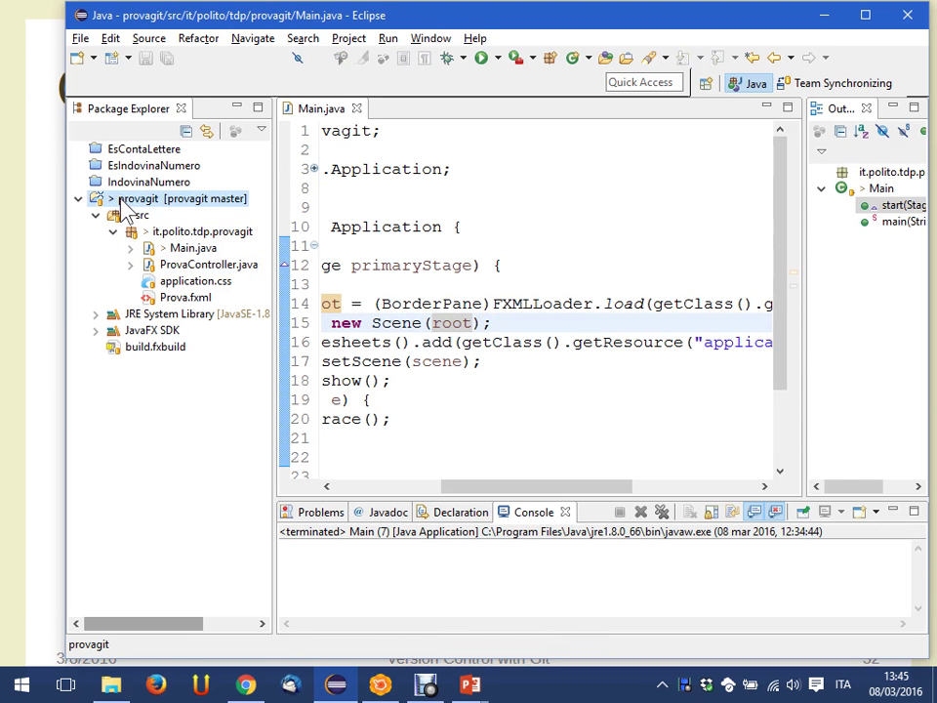
right_click(124, 208)
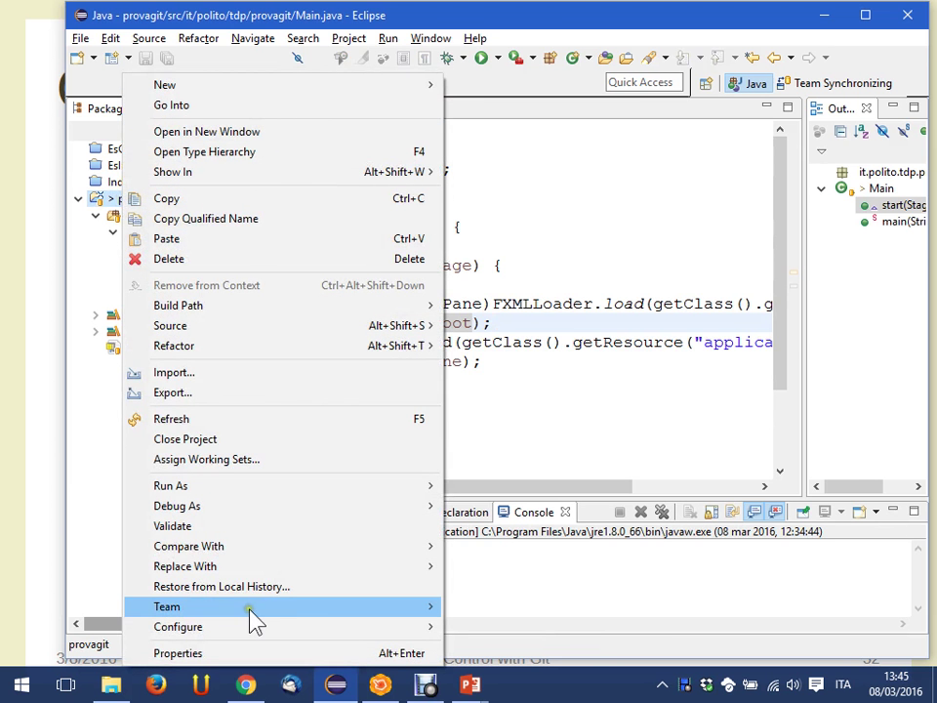
mouse_move(297, 619)
left_click(496, 137)
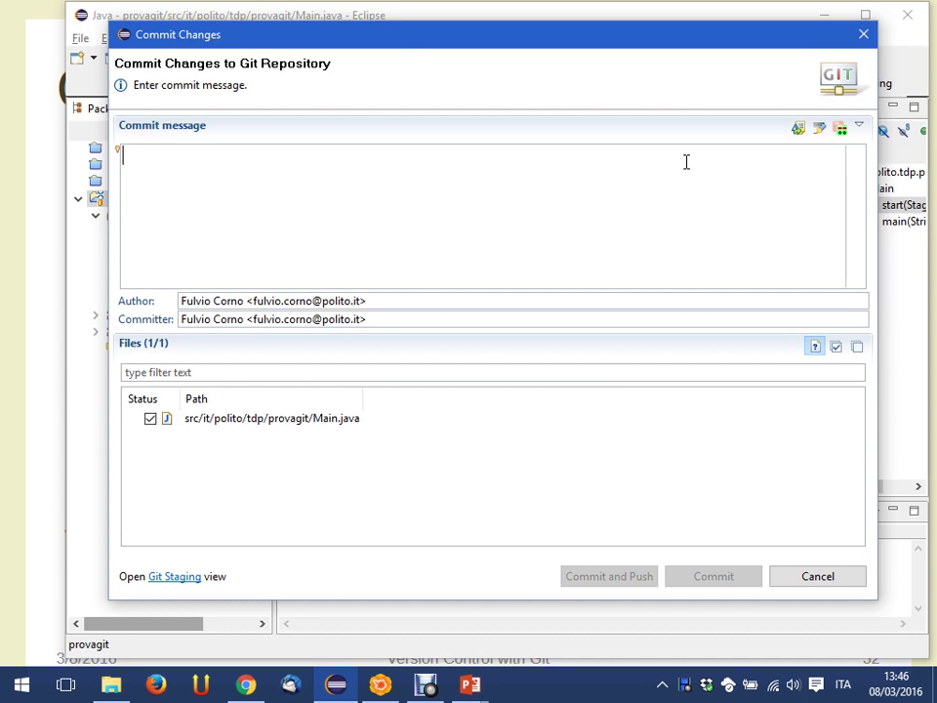
type("Totla")
key("BackSpace")
key("BackSpace")
key("BackSpace")
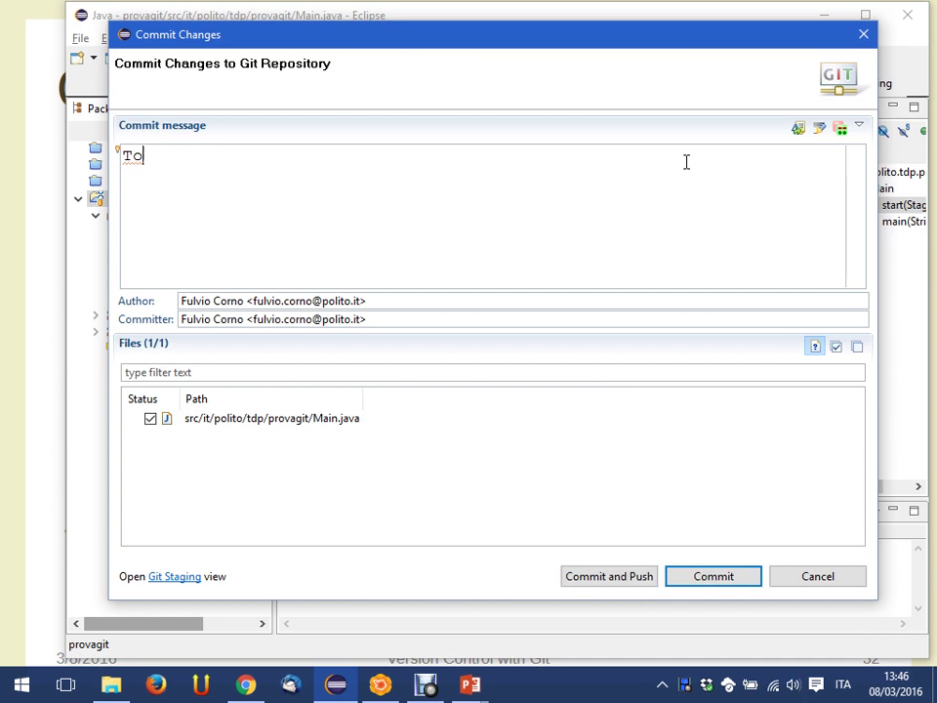
key("BackSpace")
key("BackSpace")
type("RImo")
key("BackSpace")
key("BackSpace")
key("BackSpace")
type("imossa la dimensione ")
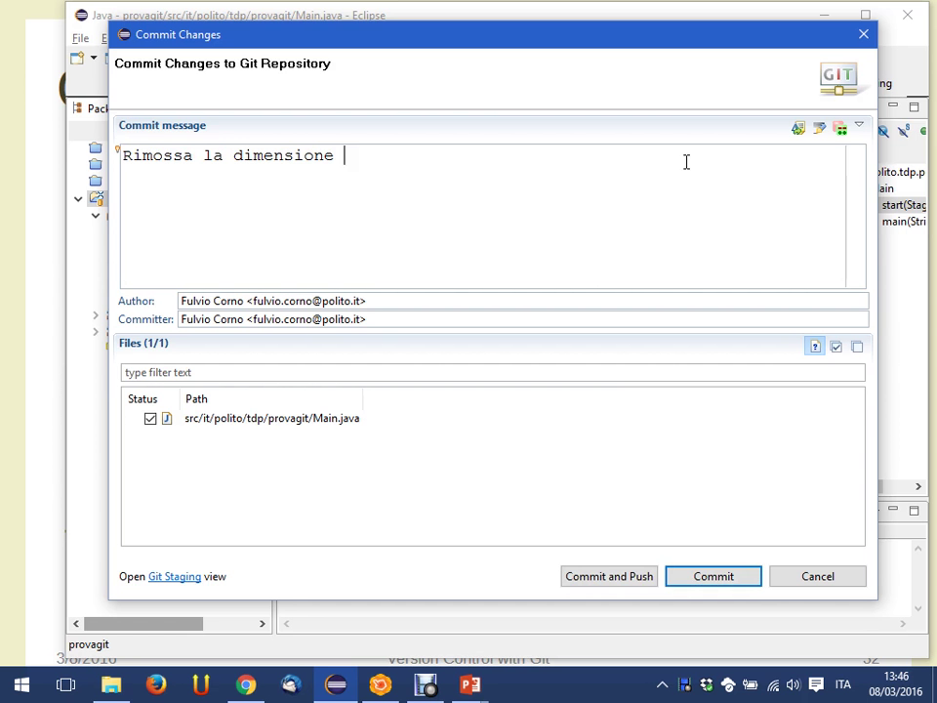
type("a 400 della fi")
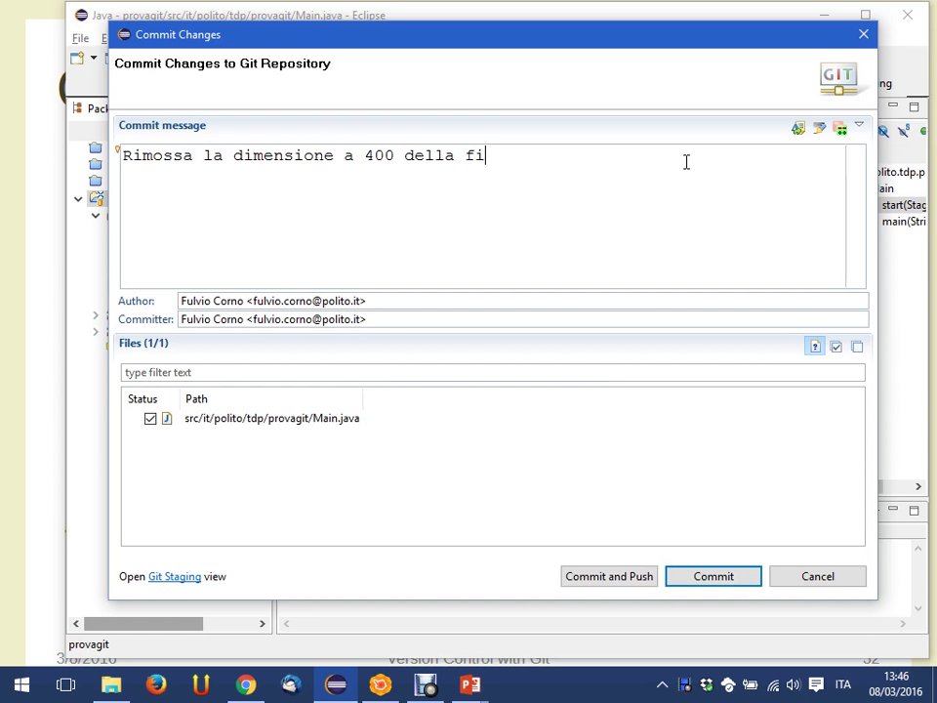
type("nestra")
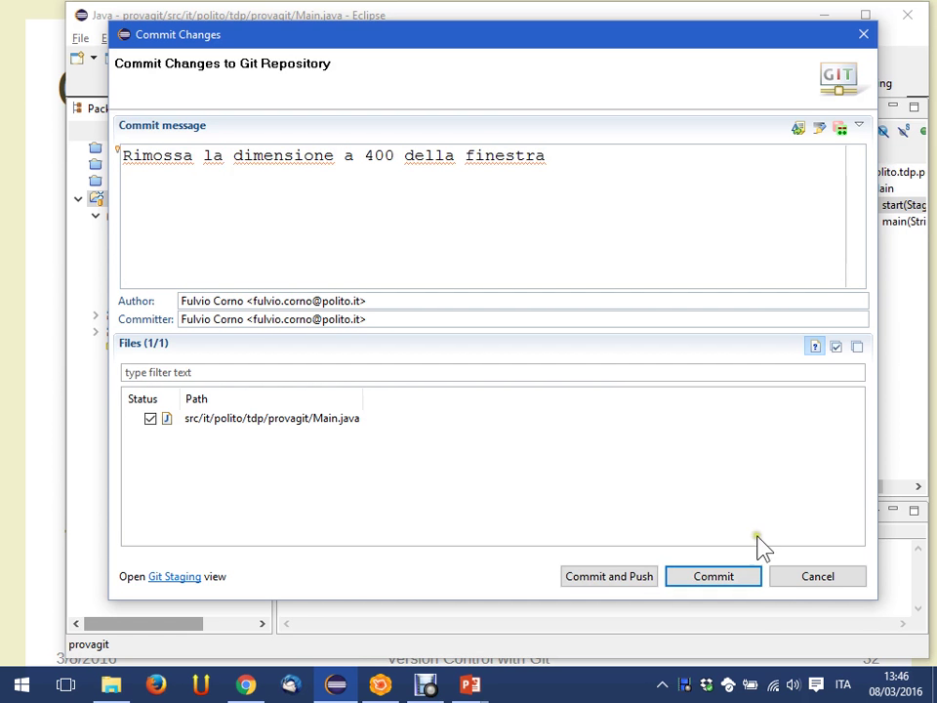
left_click(728, 584)
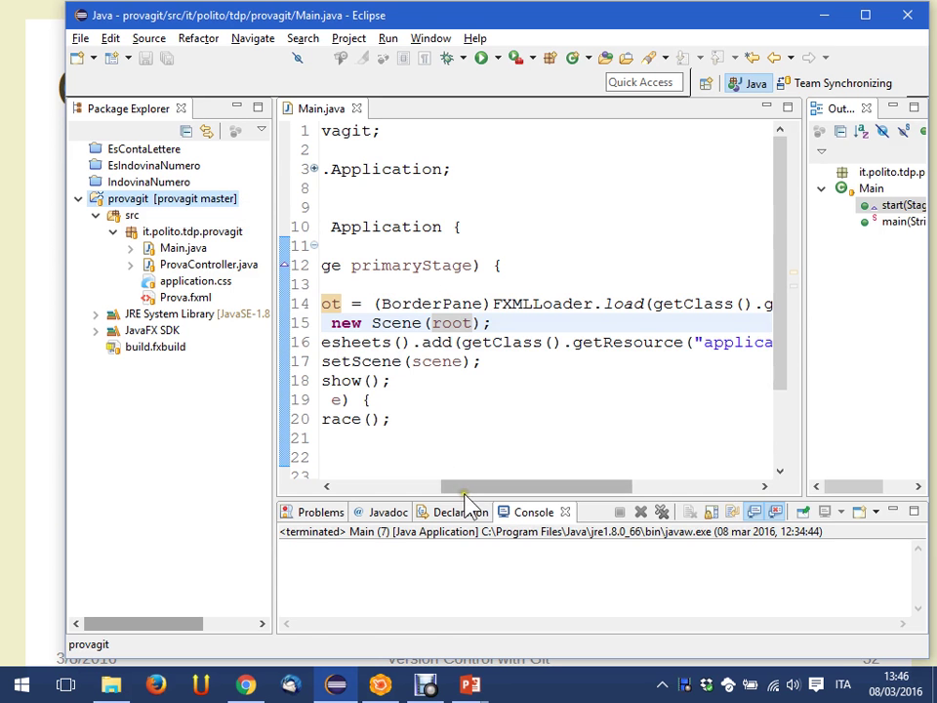
Show the provagit project's Git history and maximize the History view
left_click_drag(468, 487, 273, 494)
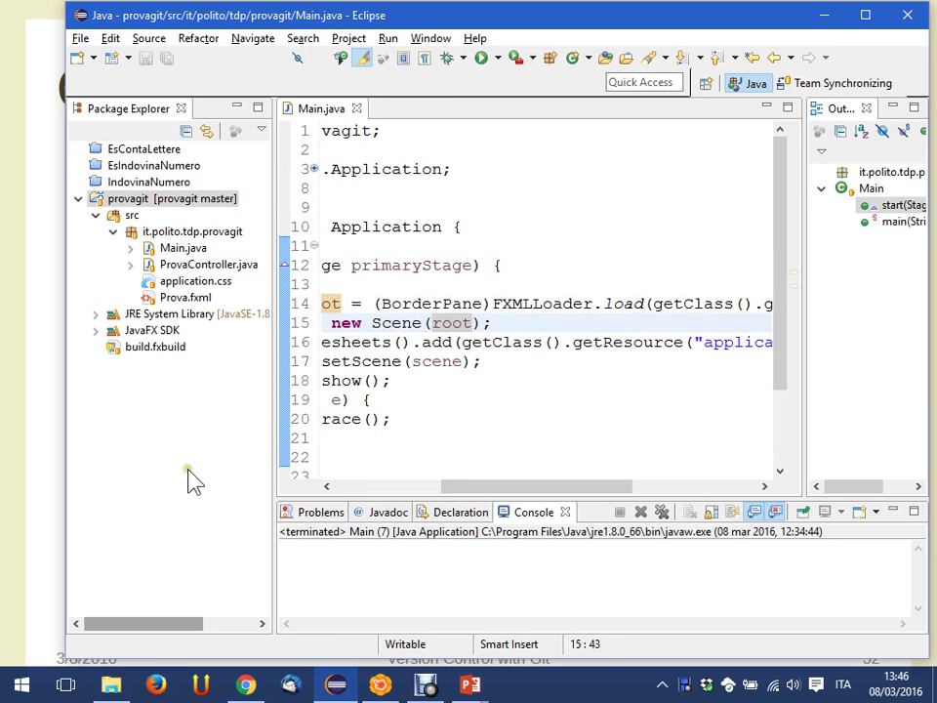
right_click(130, 207)
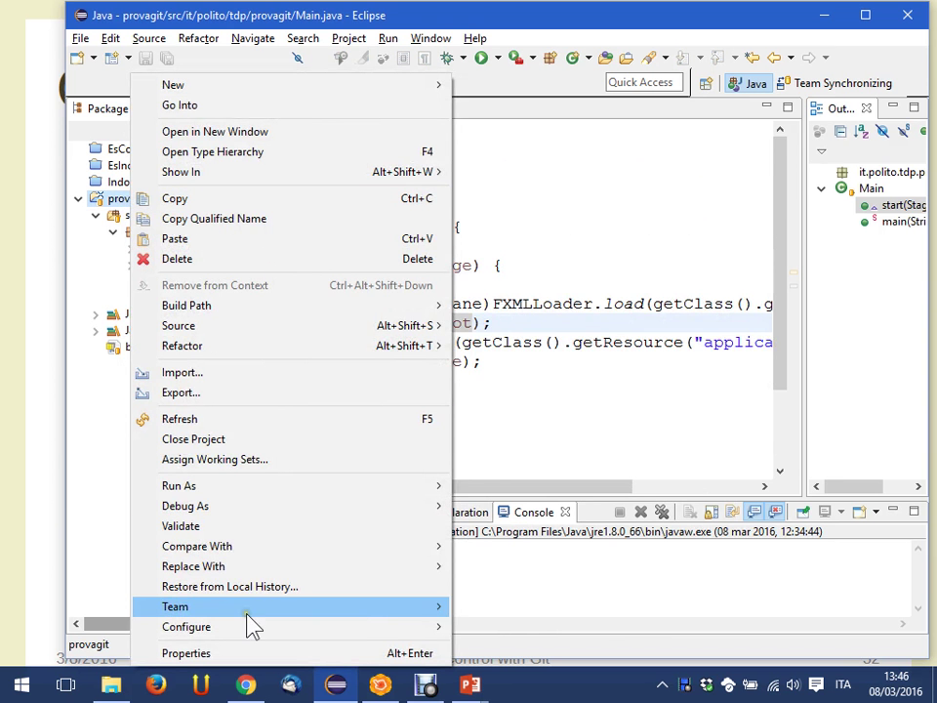
mouse_move(249, 610)
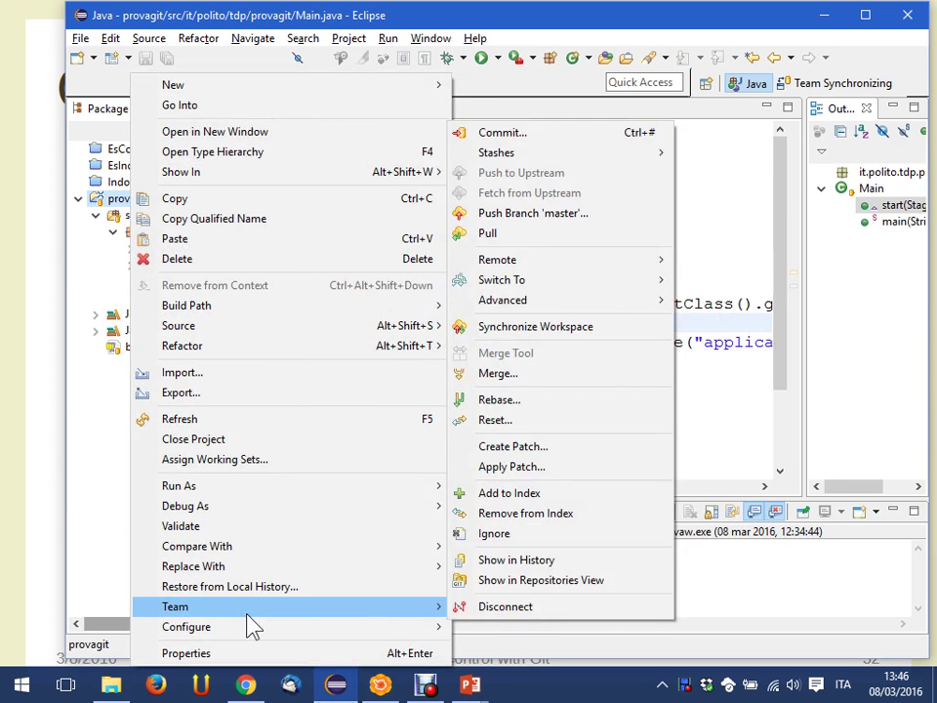
left_click(536, 564)
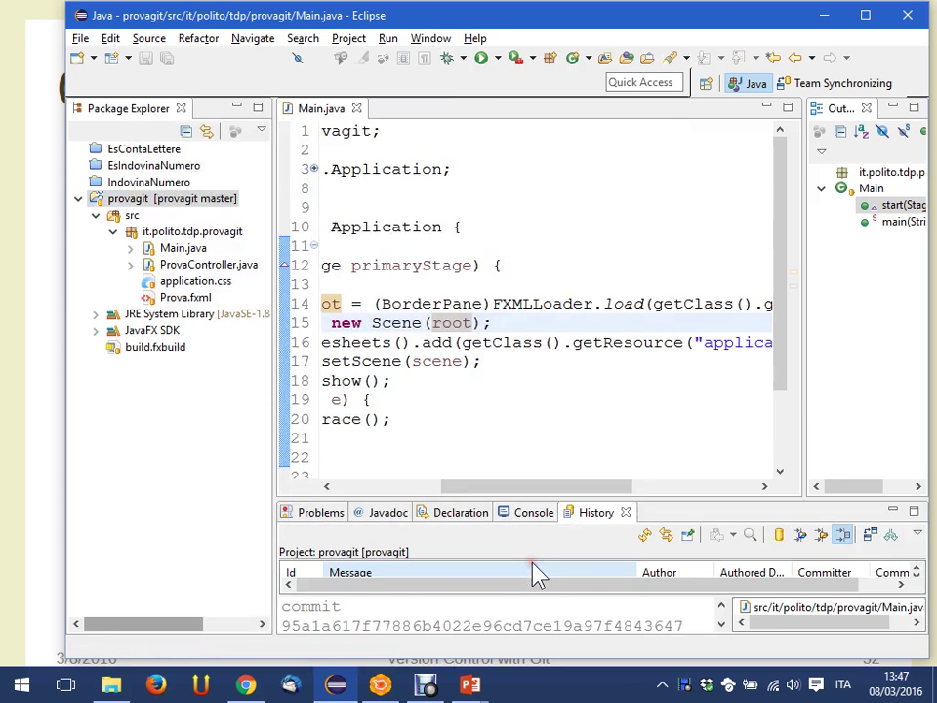
left_click(597, 524)
double_click(598, 524)
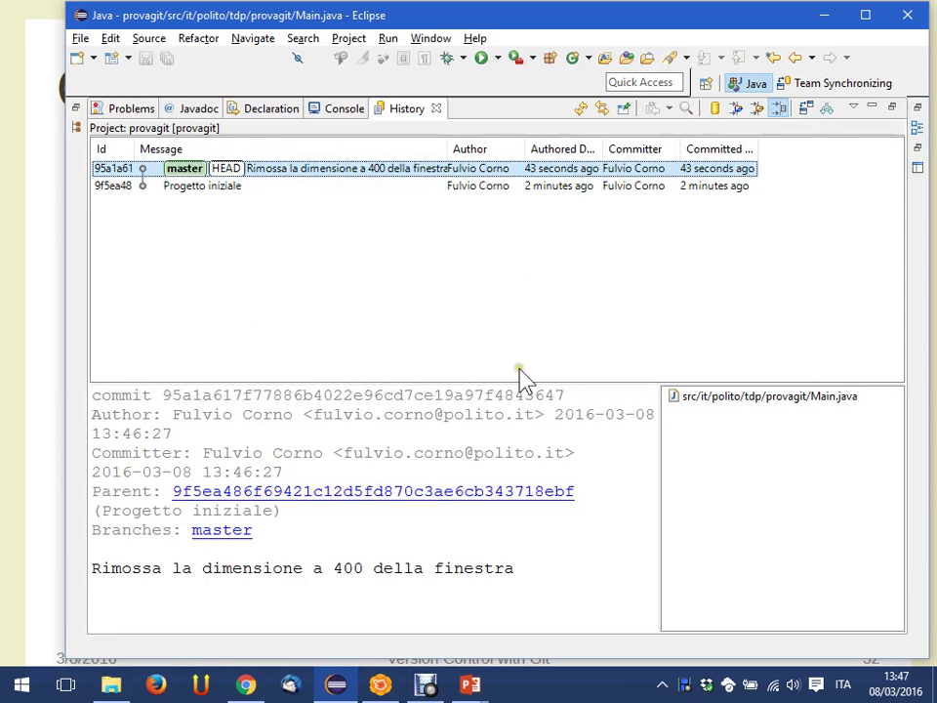
double_click(398, 111)
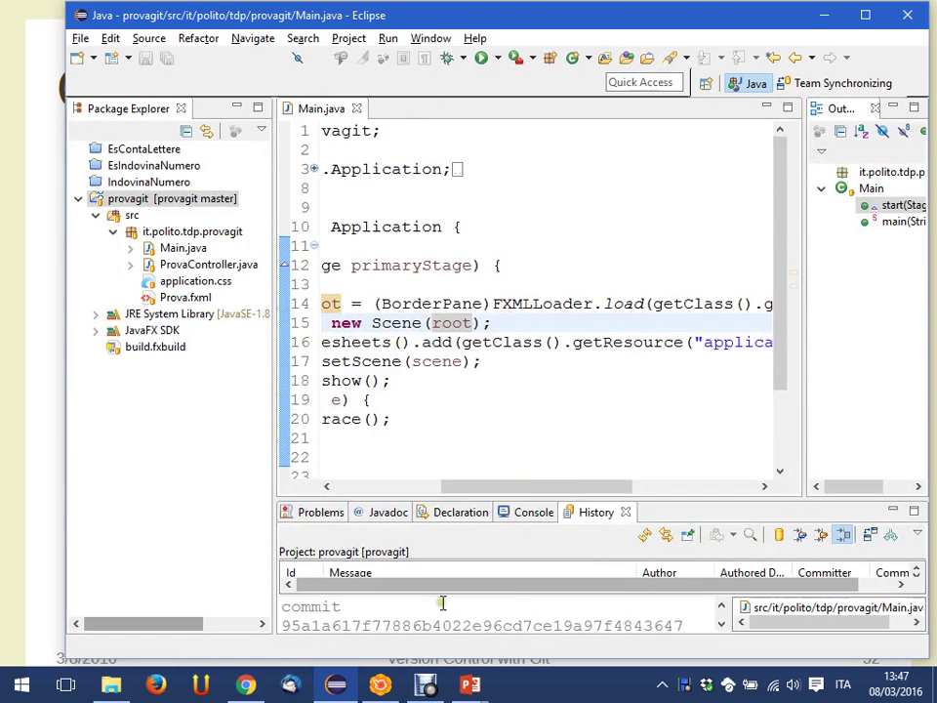
double_click(598, 517)
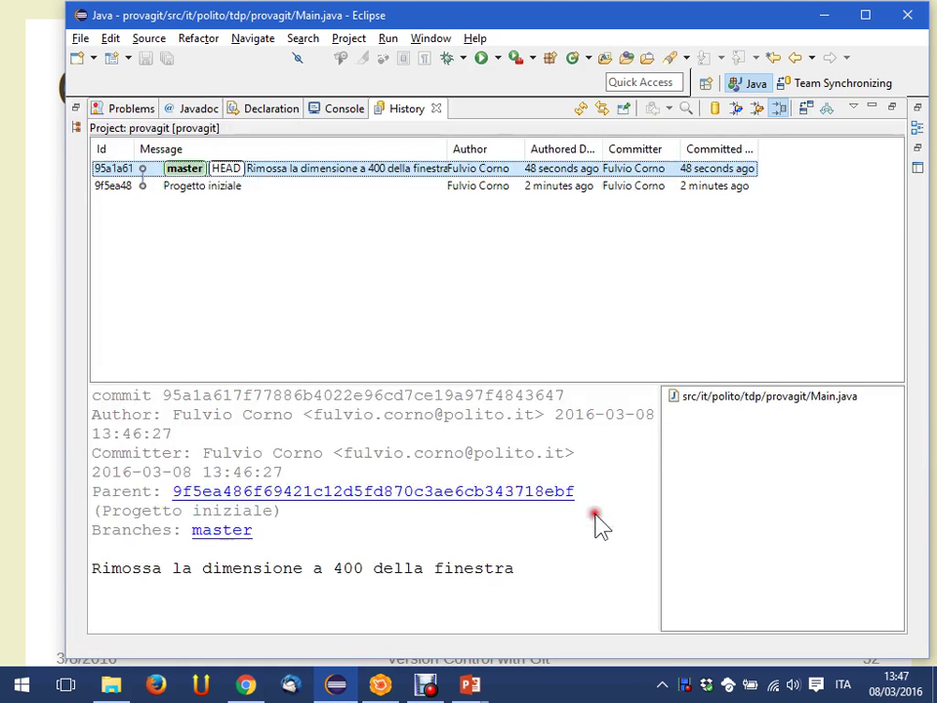
Compare the details and changed files of the "Progetto iniziale" and "Rimossa la dimensione a 400 della finestra" commits
left_click(205, 190)
left_click(207, 172)
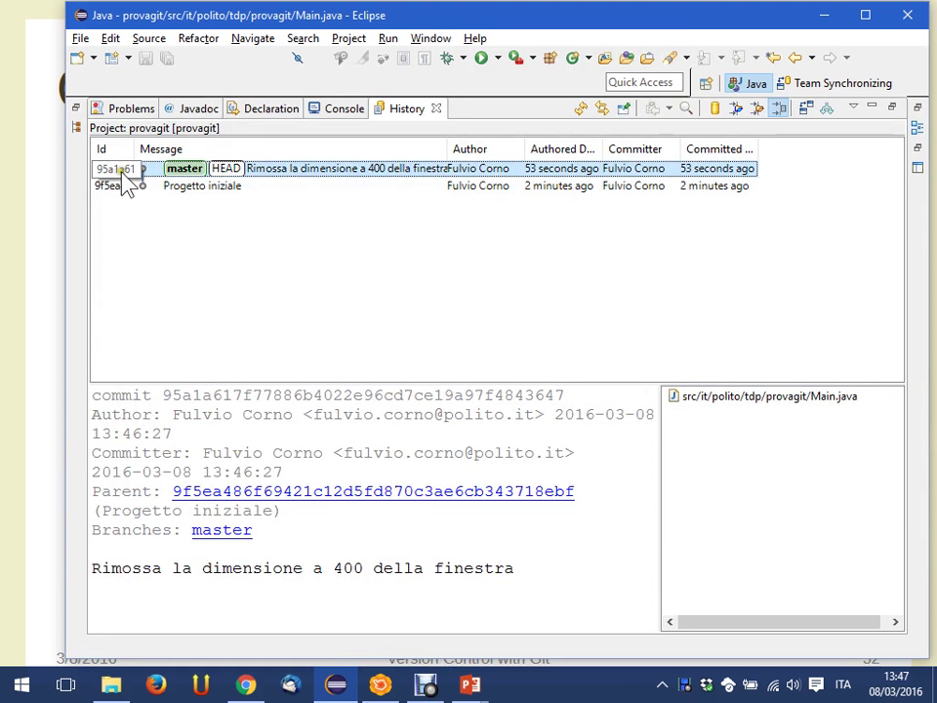
left_click(244, 187)
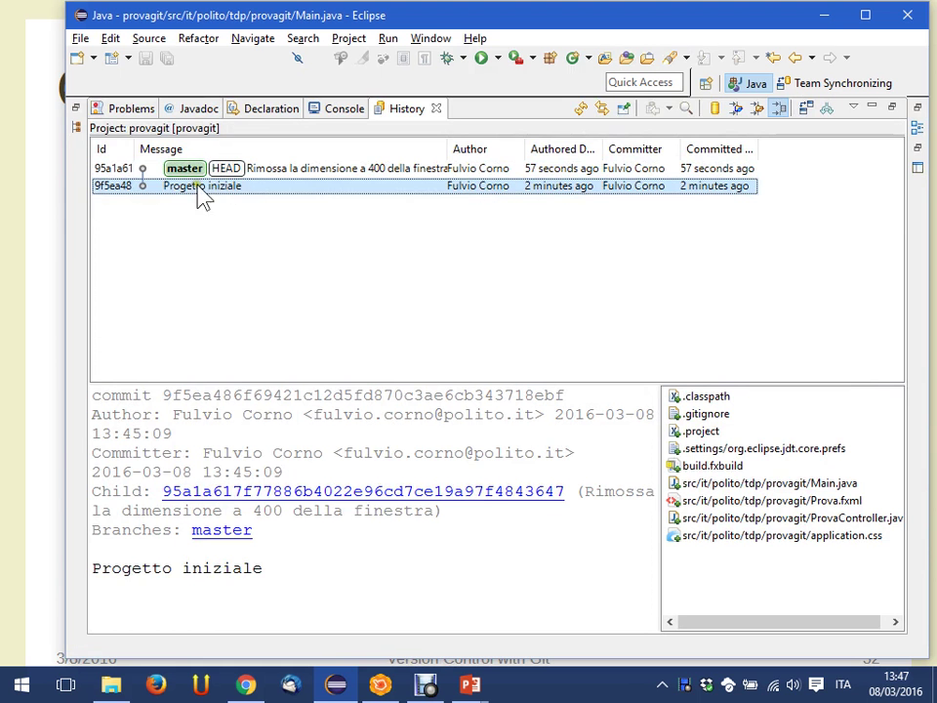
left_click(265, 168)
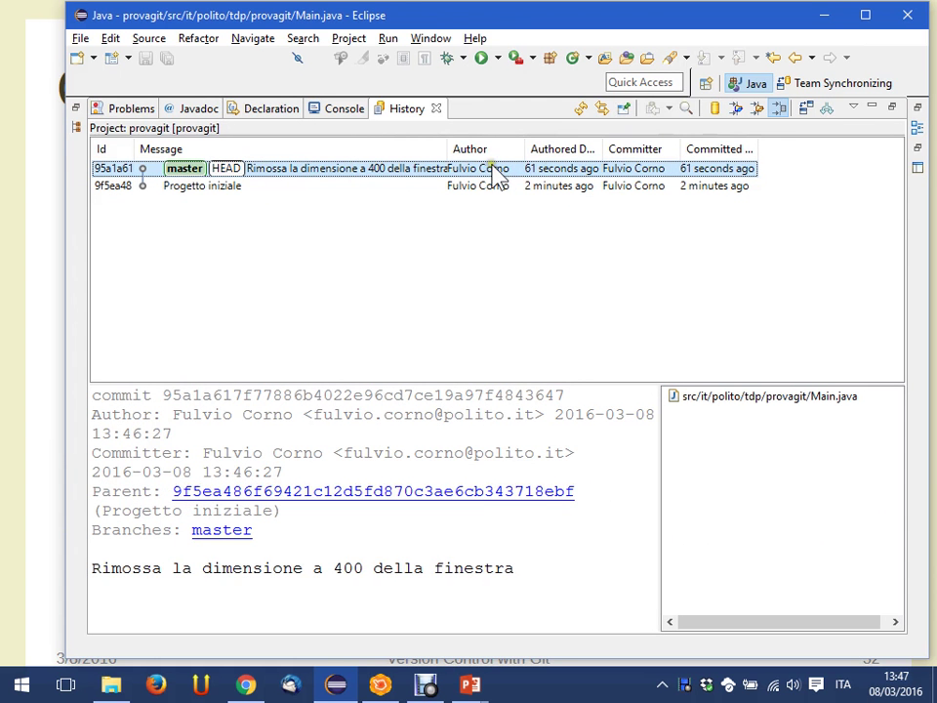
Display the Prova.fxml diff from the "Progetto iniziale" commit in the provagit history
mouse_move(552, 178)
left_click(238, 187)
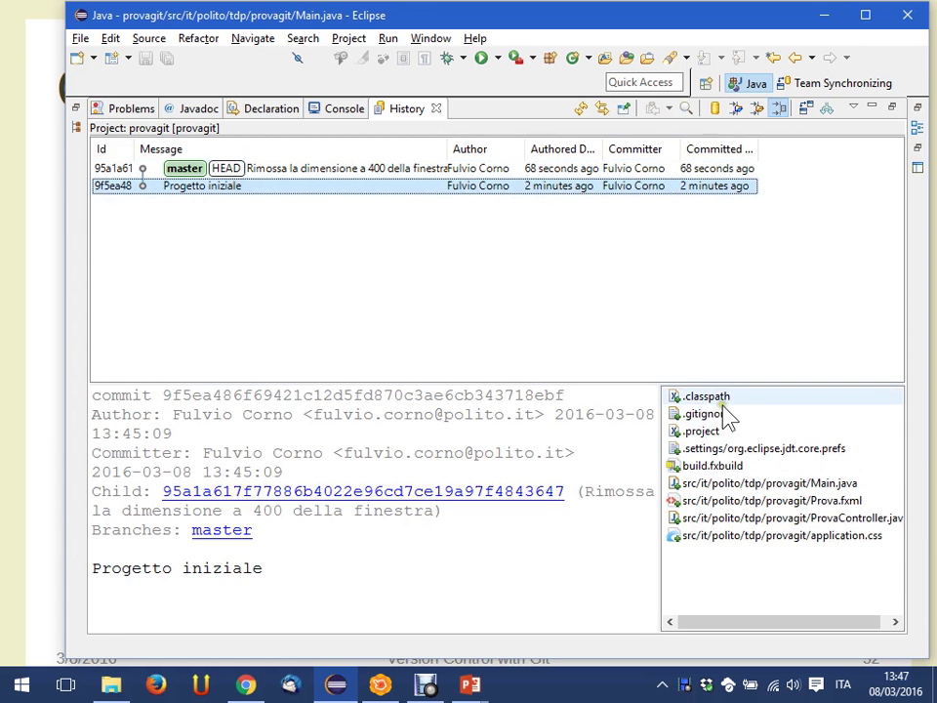
left_click(736, 519)
left_click(684, 501)
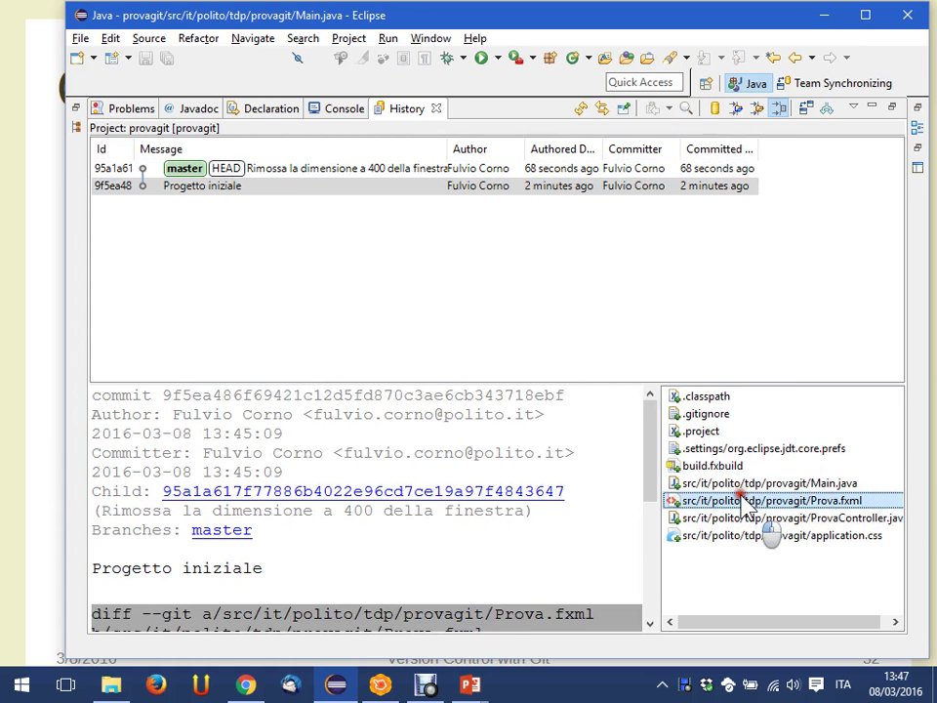
Review the Main.java code changes in the "Rimossa la dimensione a 400 della finestra" commit
left_click(321, 171)
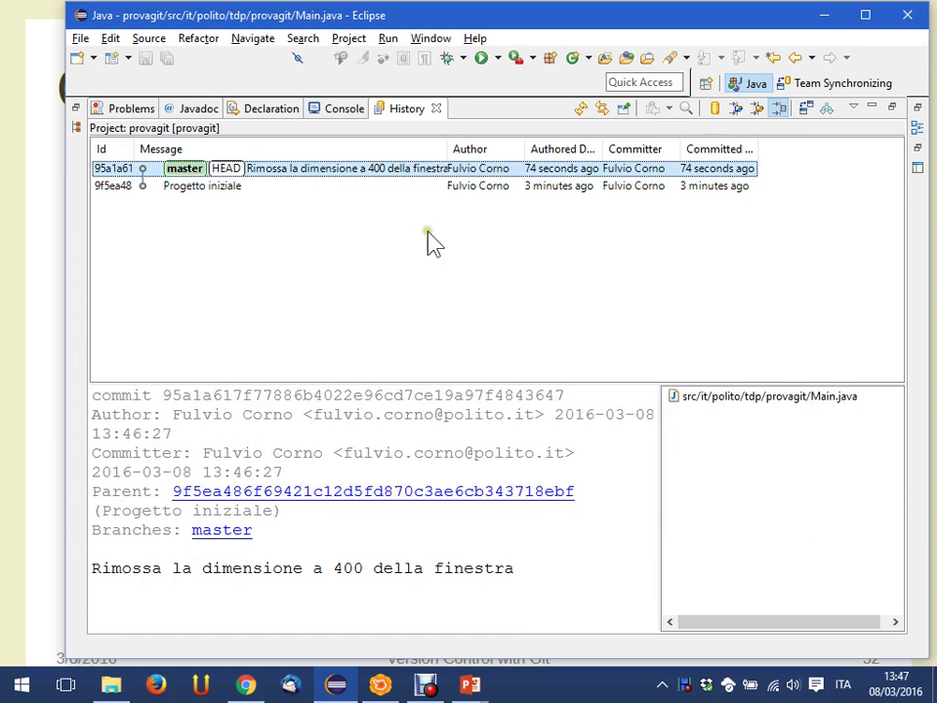
left_click(759, 396)
left_click_drag(655, 446, 639, 571)
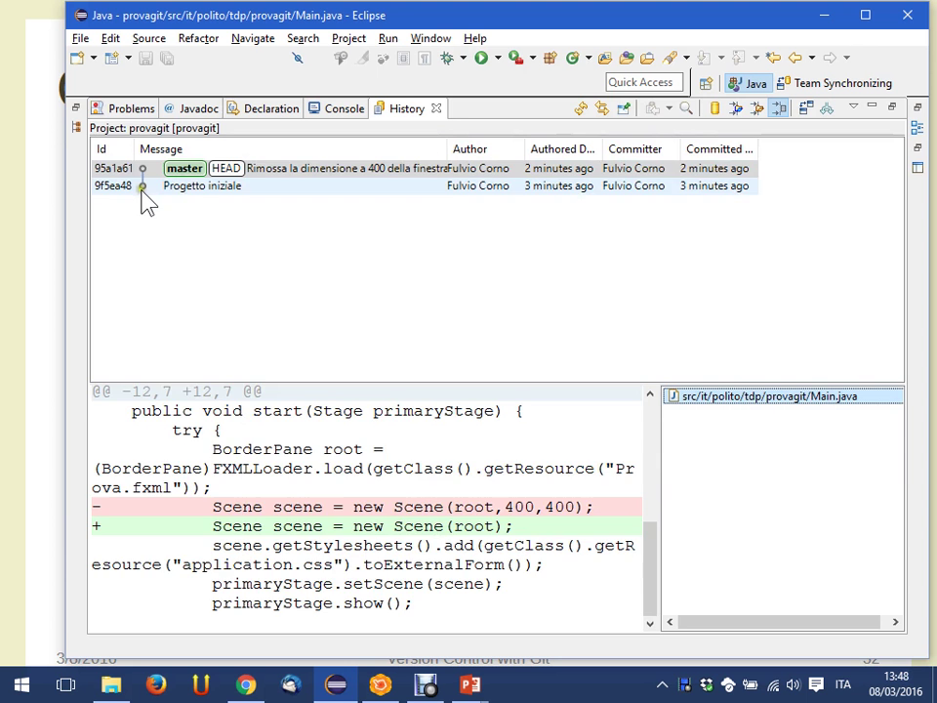
Look at the details of both provagit commits again, ending with "Progetto iniziale" selected
left_click(194, 190)
left_click(284, 168)
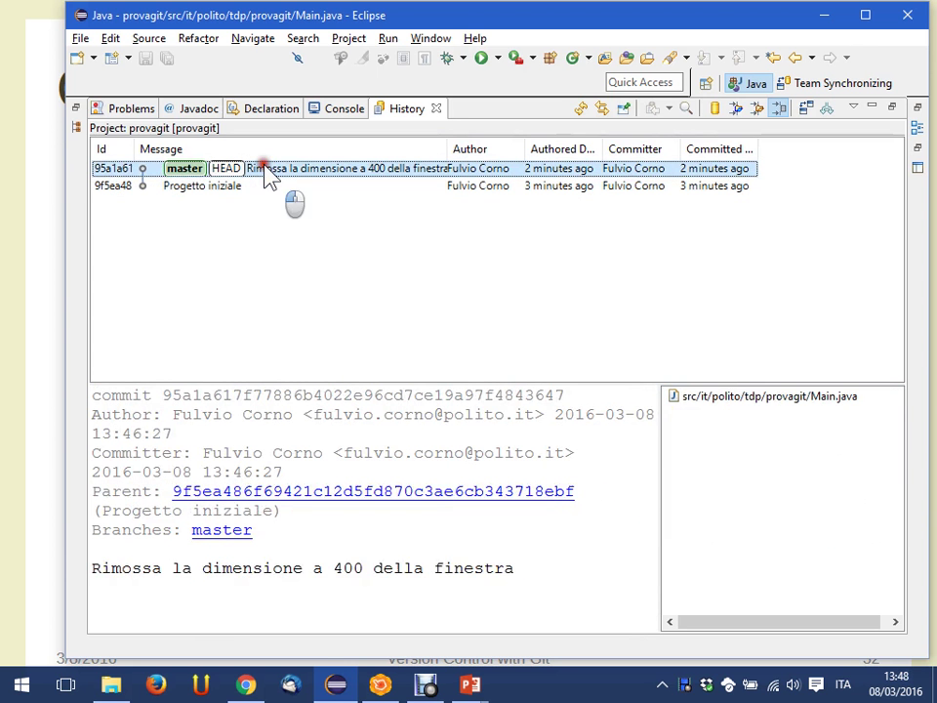
left_click(143, 189)
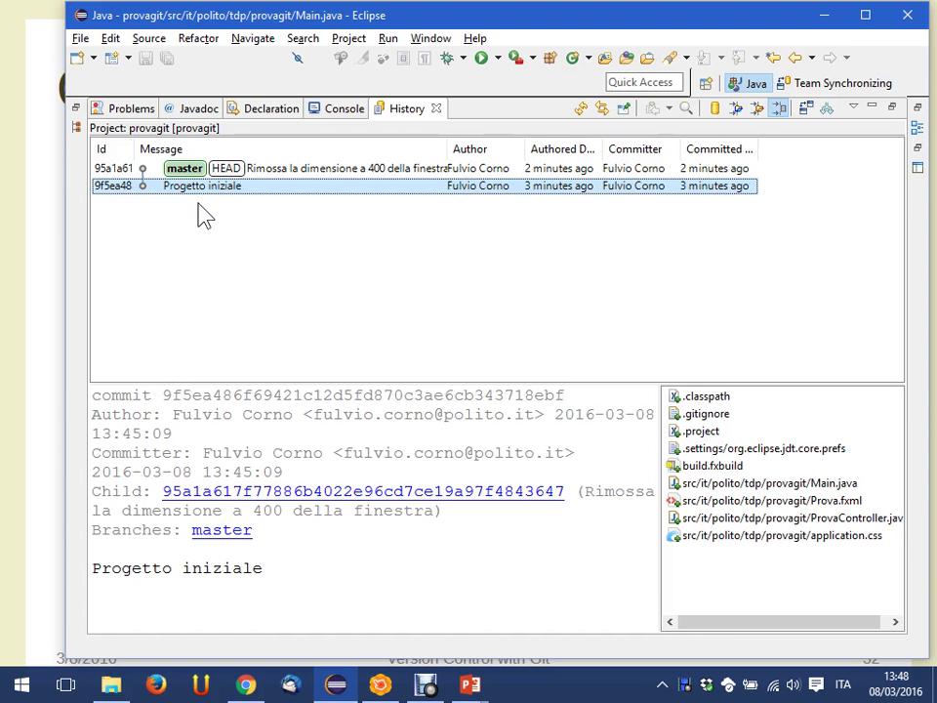
Restore the normal layout, open the closed EsIndovinaNumero project, and close the History view
double_click(394, 105)
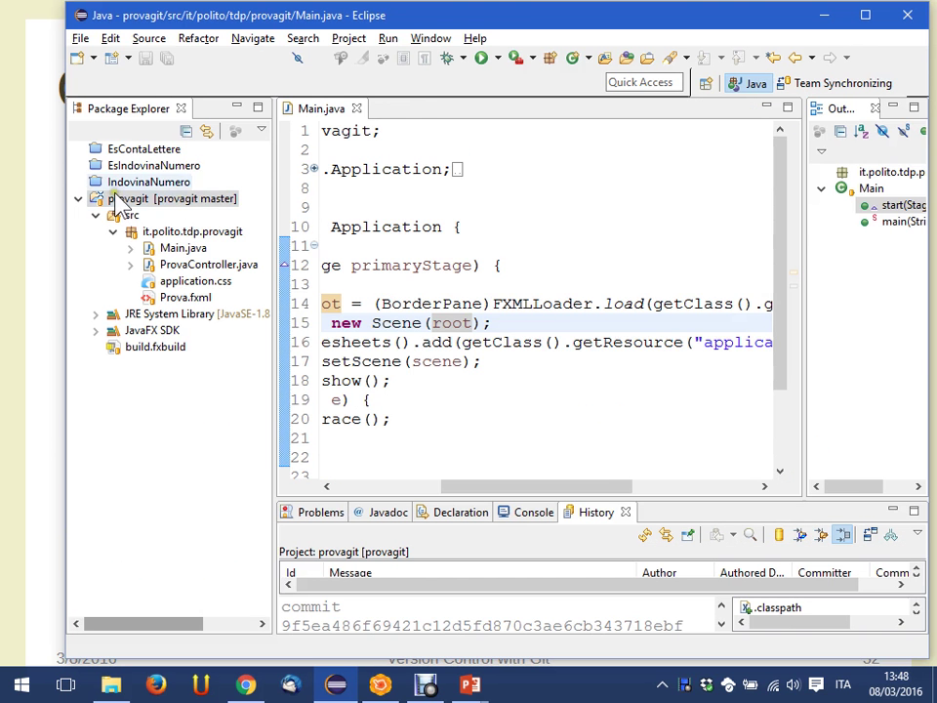
left_click(78, 198)
left_click(114, 166)
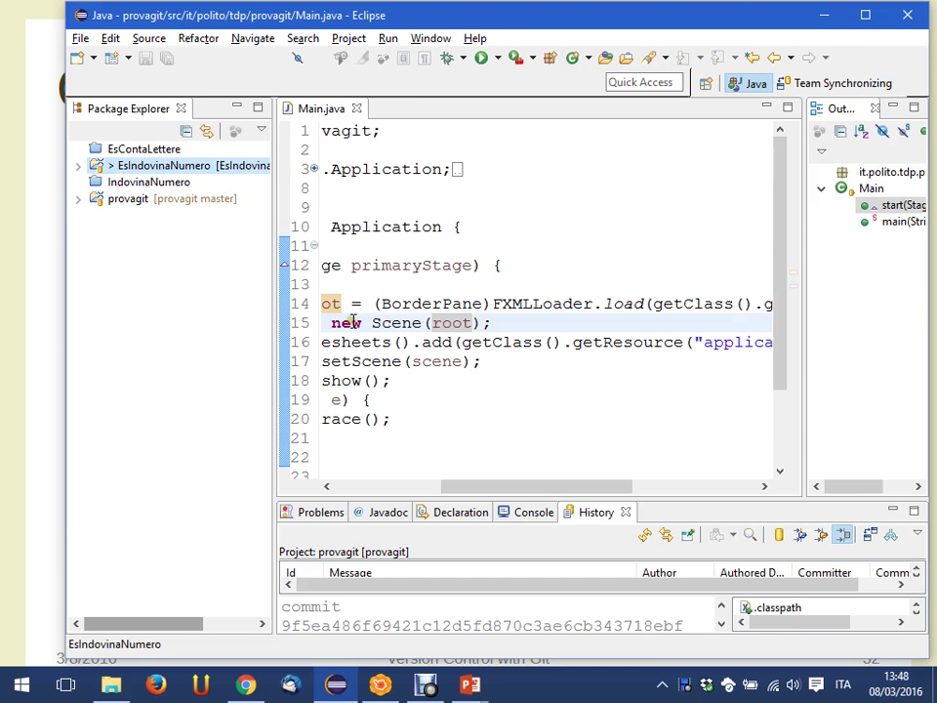
left_click(628, 513)
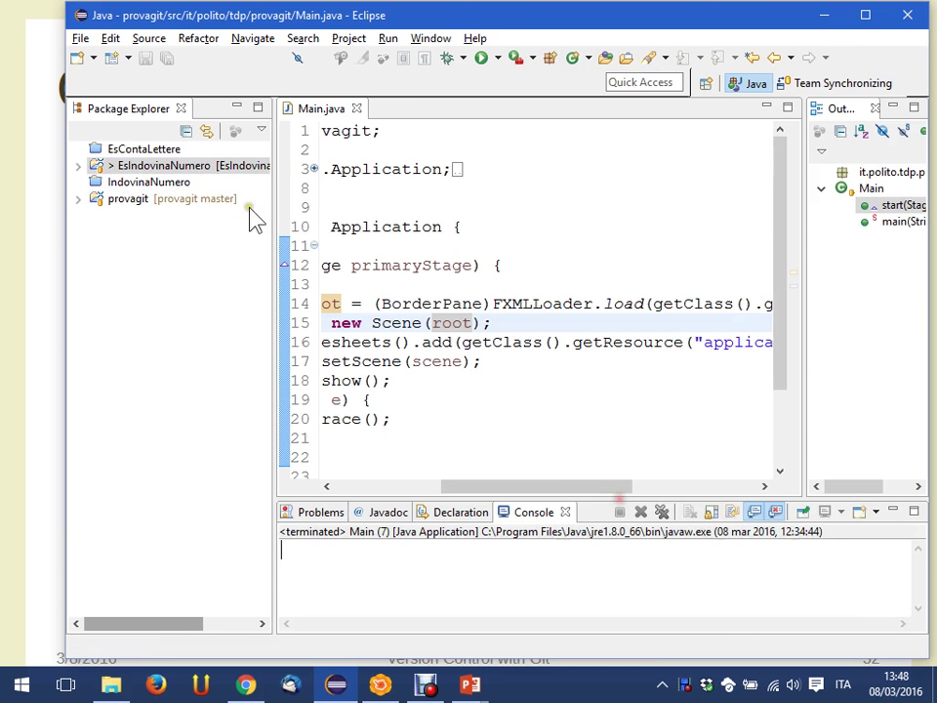
Show the EsIndovinaNumero project's Git history and maximize the History view
right_click(176, 172)
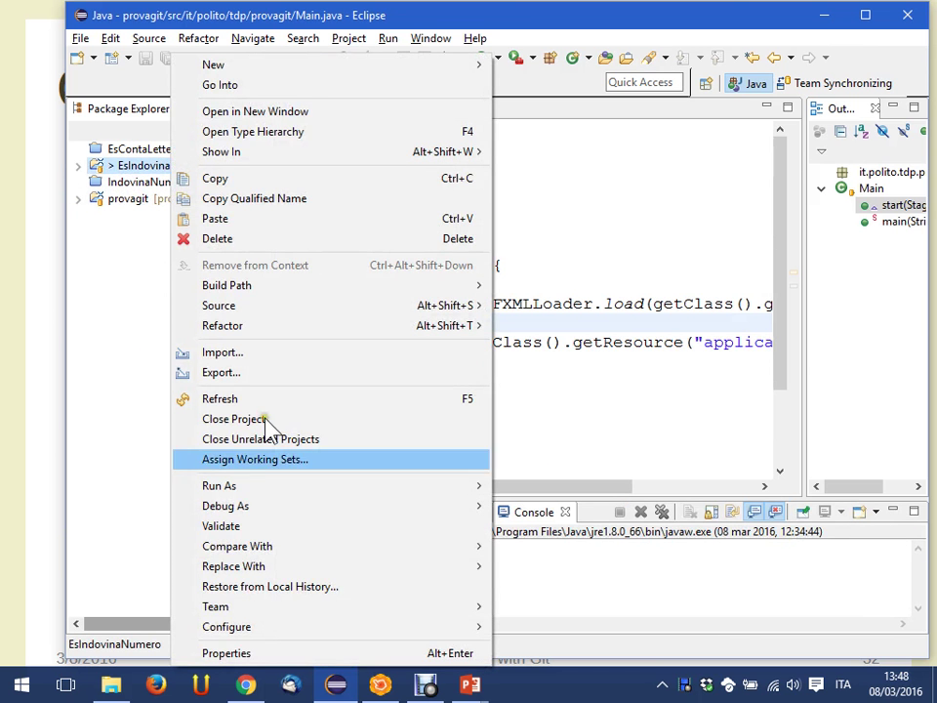
mouse_move(268, 608)
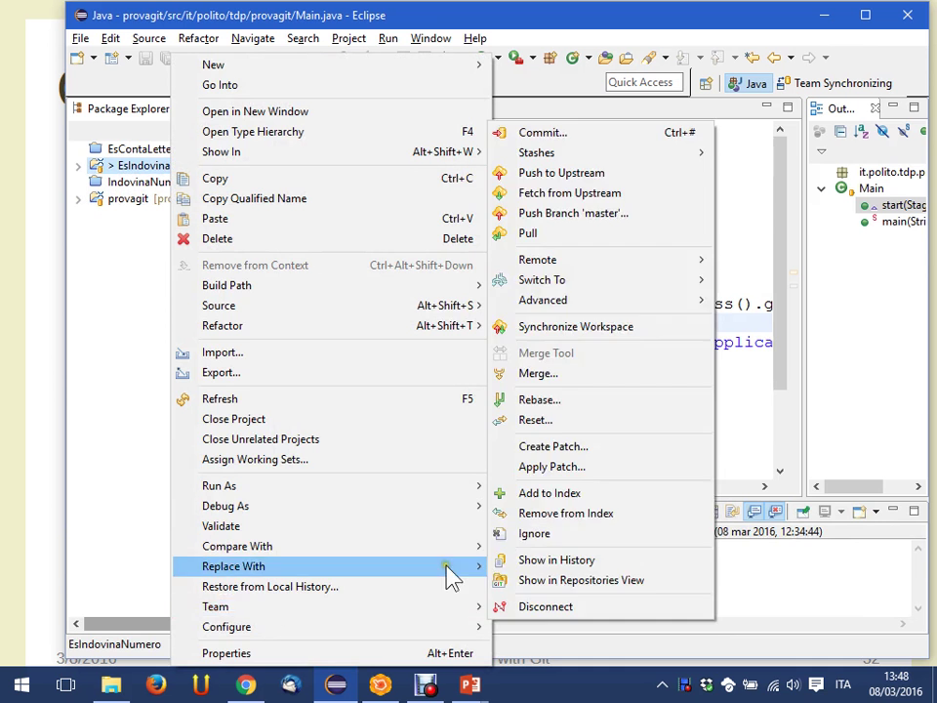
left_click(574, 564)
double_click(596, 511)
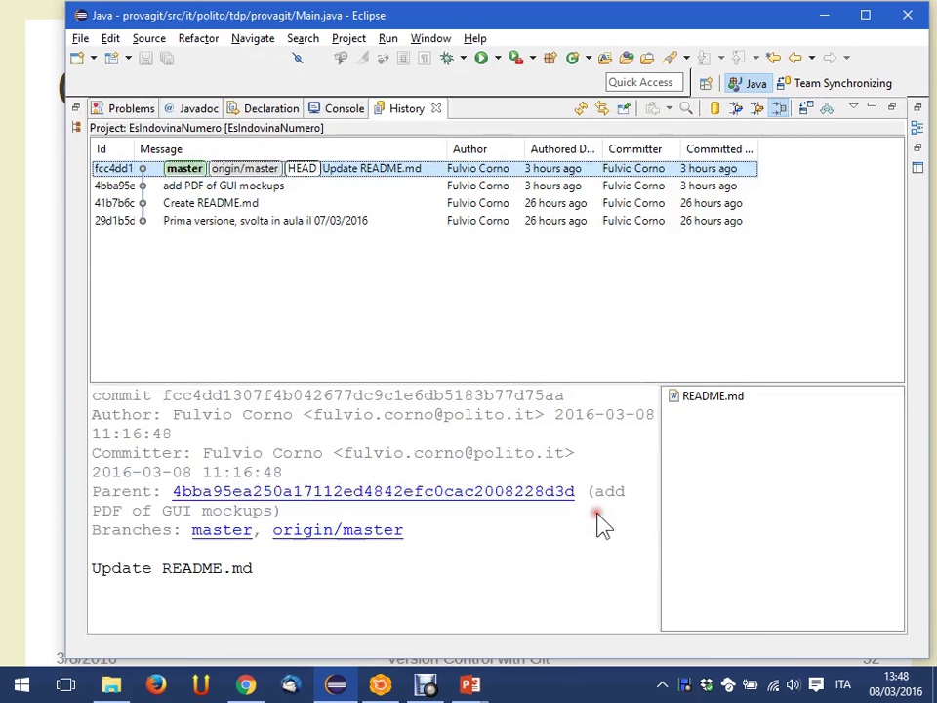
Close the maximized History view, restore the normal layout, and expand the provagit project
left_click(437, 109)
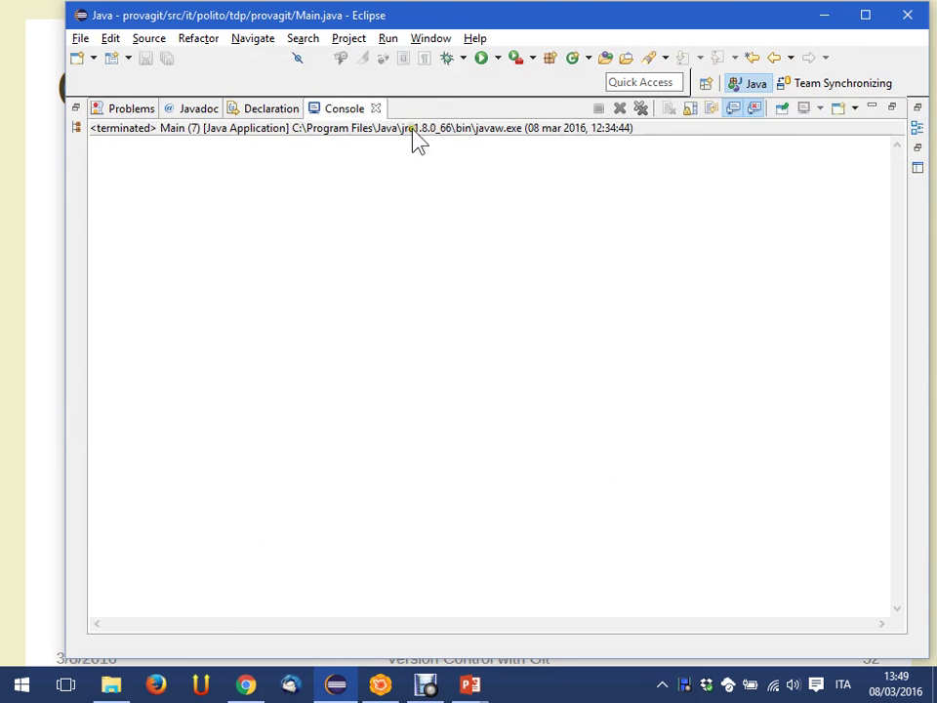
double_click(354, 109)
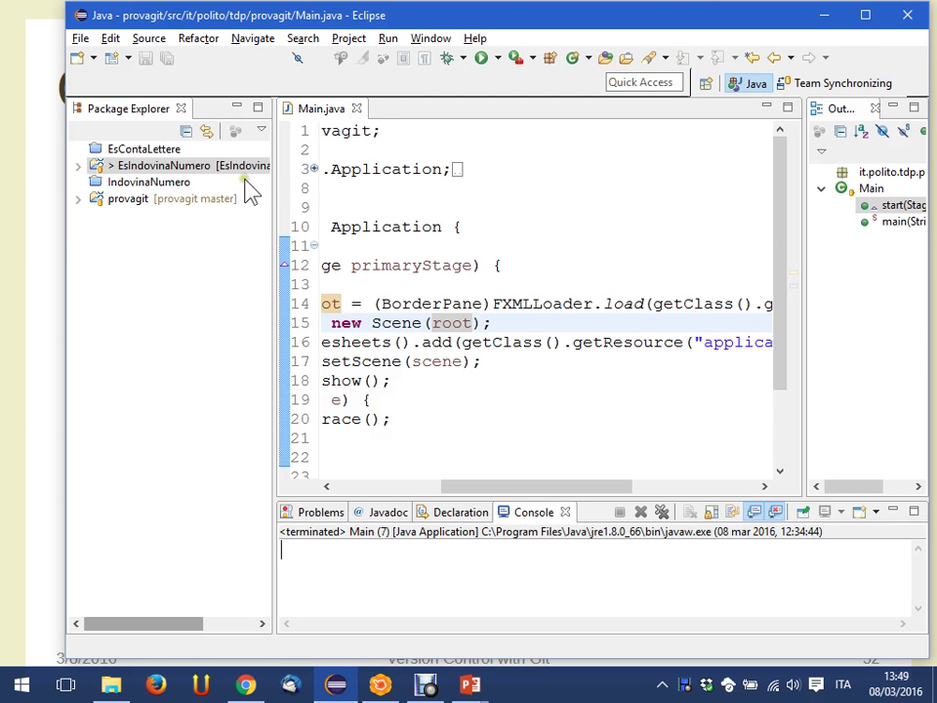
left_click(80, 199)
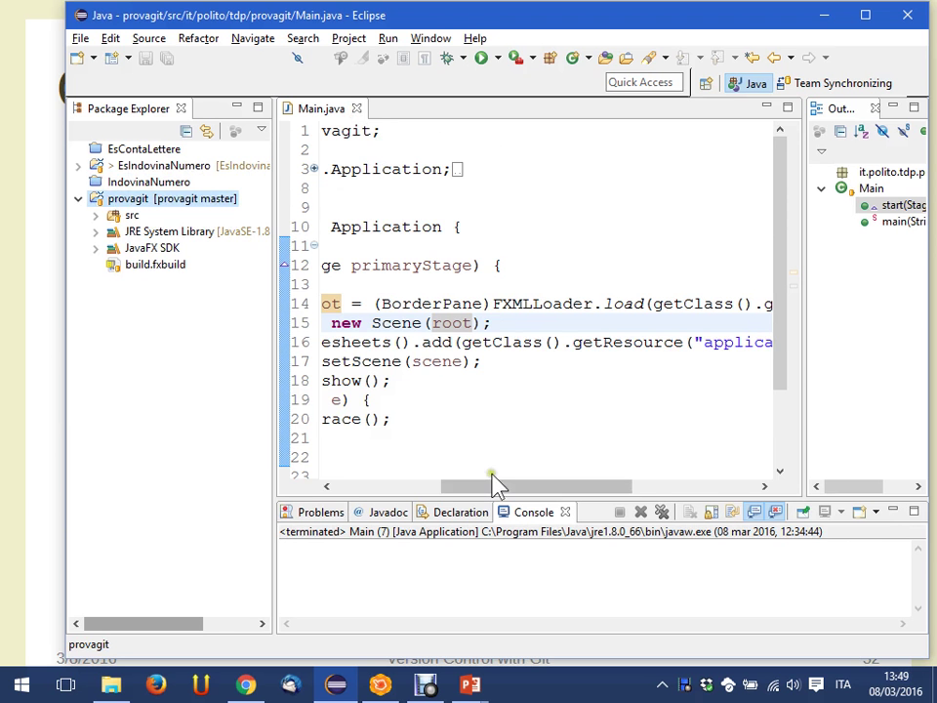
left_click_drag(507, 486, 383, 494)
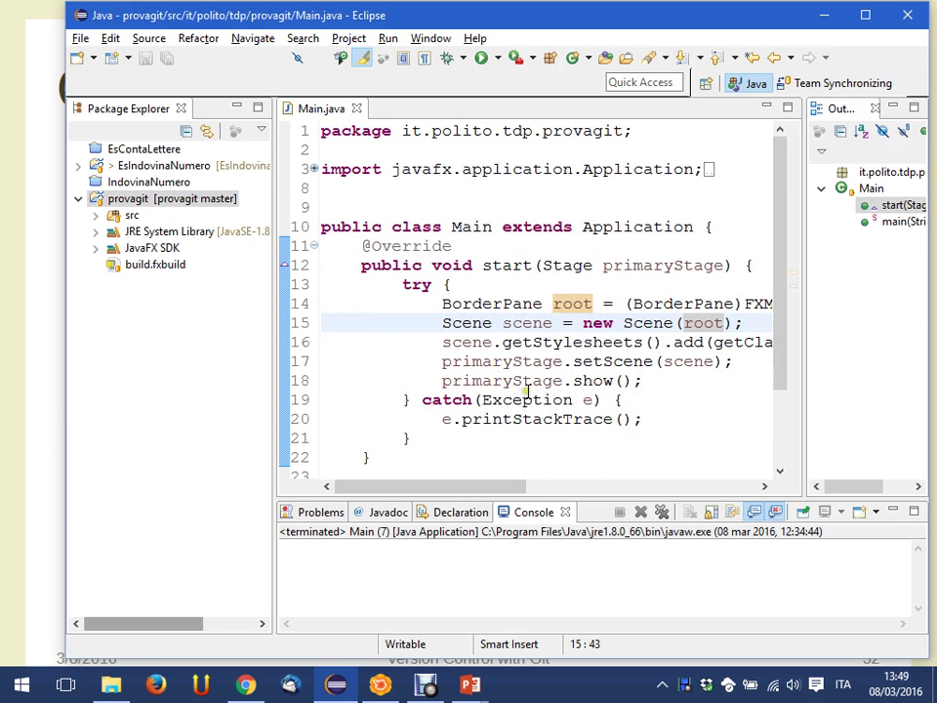
mouse_move(528, 387)
key("alt+Tab")
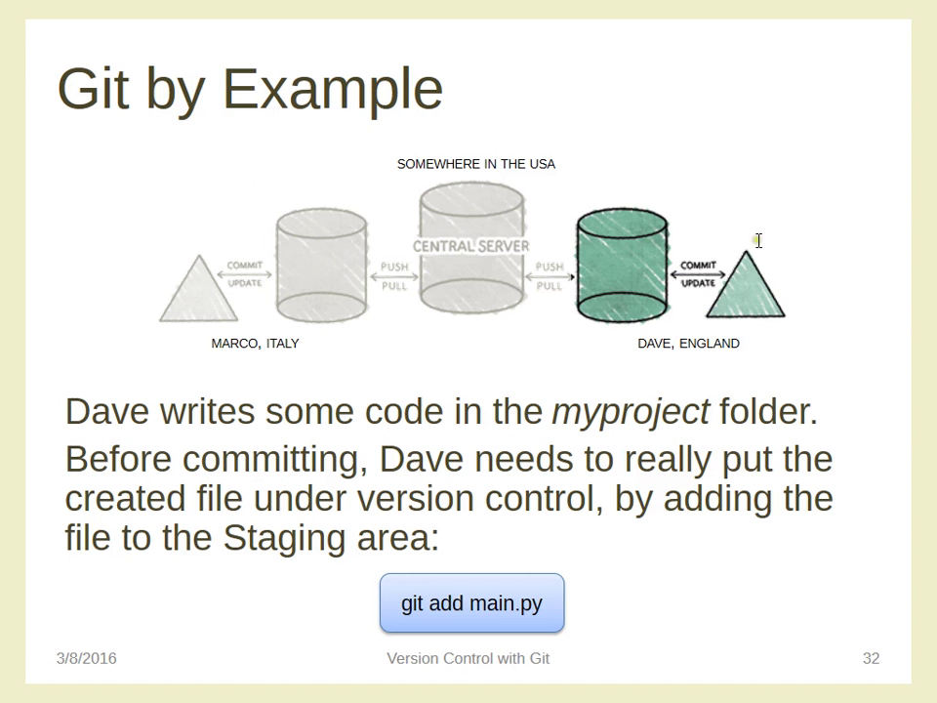
left_click(648, 348)
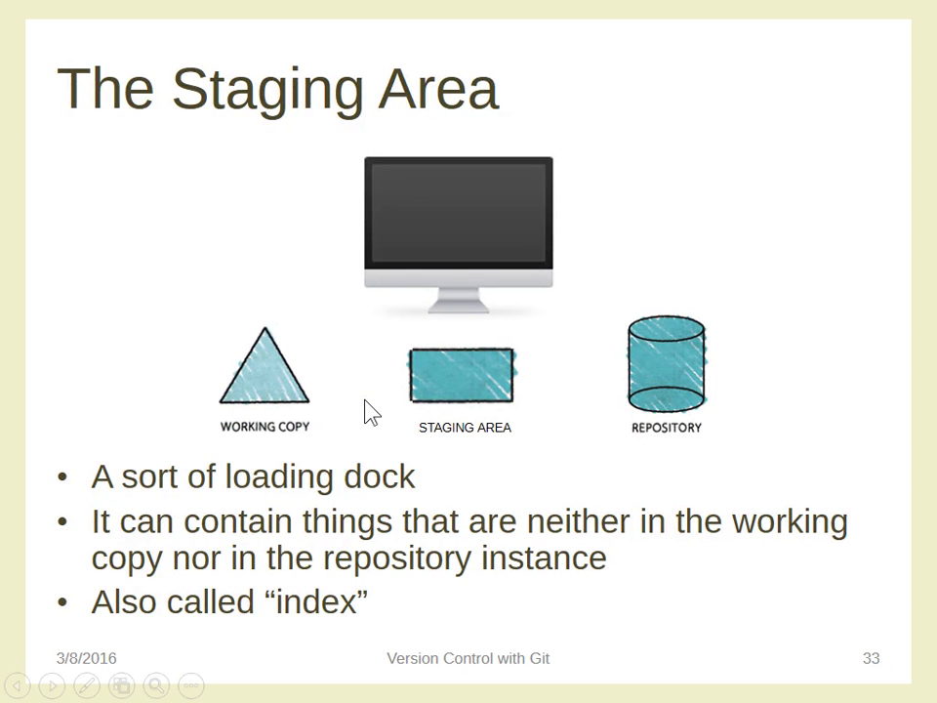
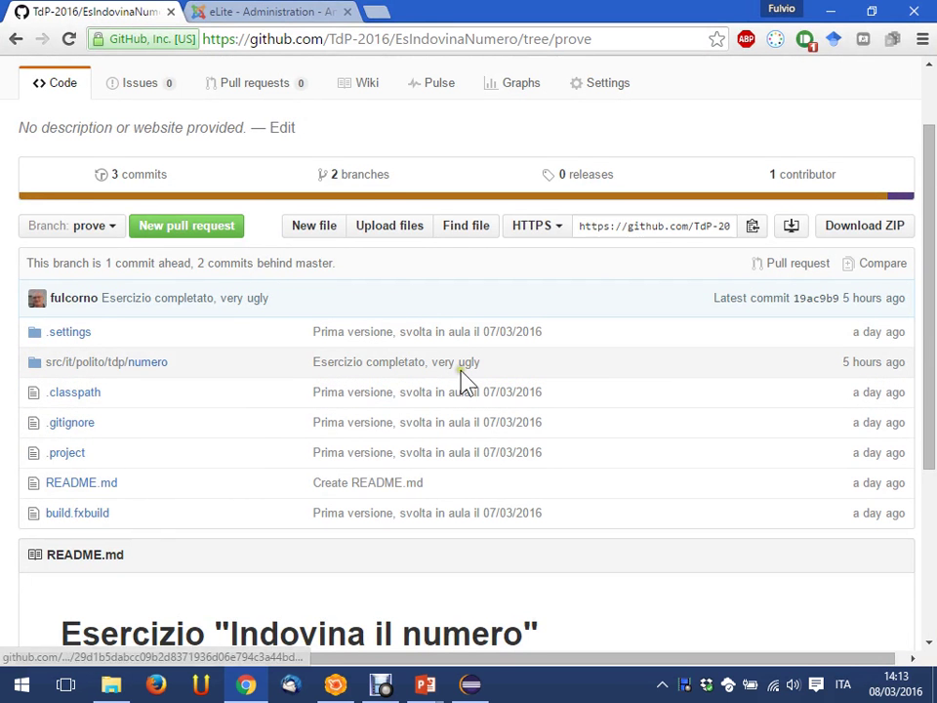
Show the master branch of the EsIndovinaNumero repository on GitHub
scroll(383, 361, "up", 1)
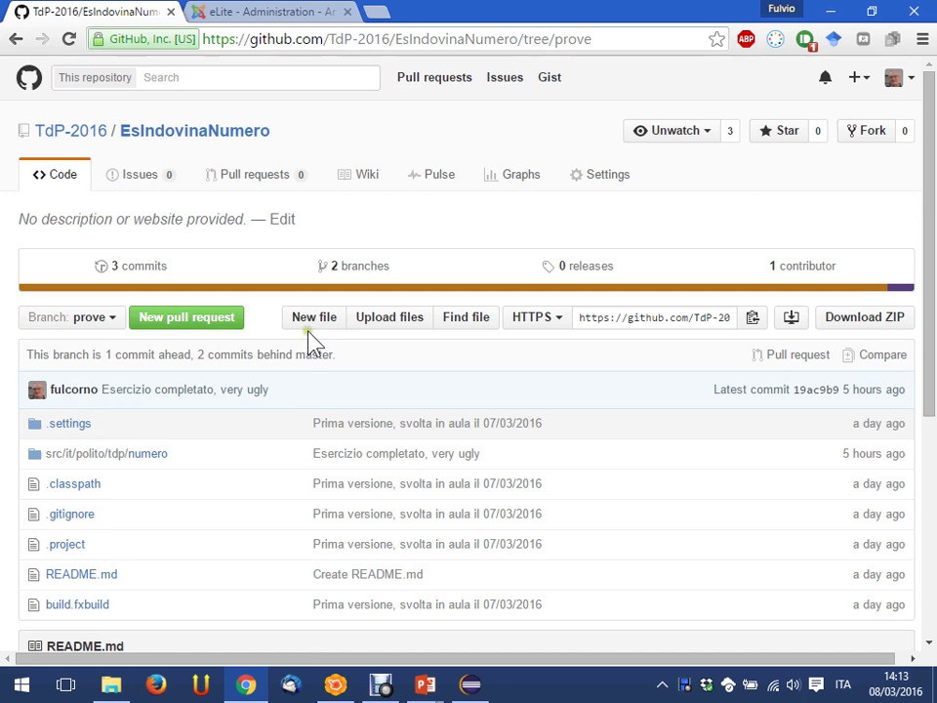
left_click(112, 323)
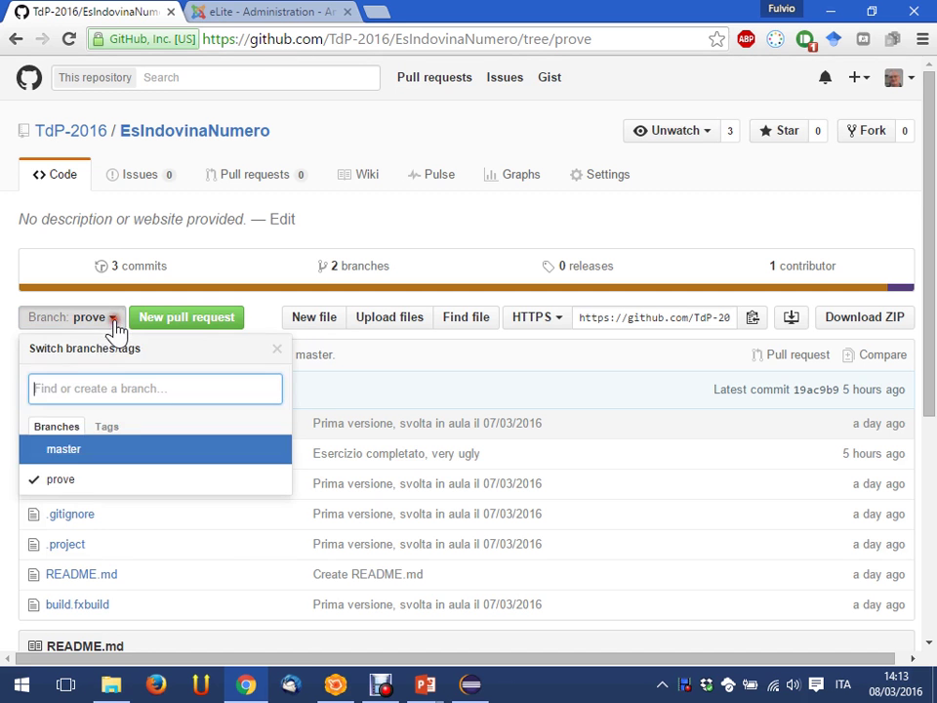
left_click(118, 456)
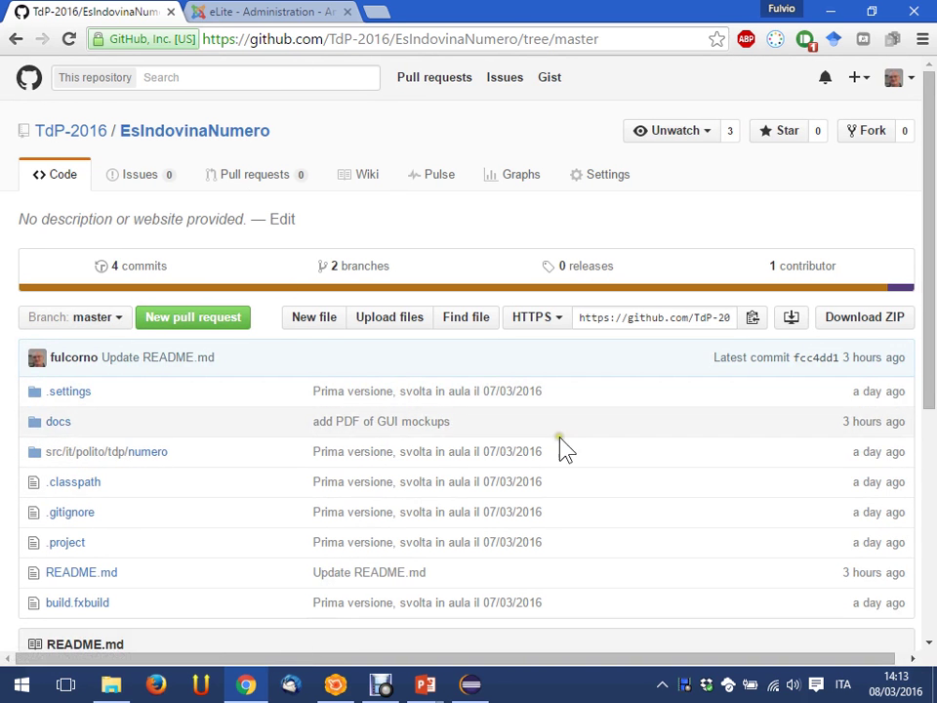
Switch to Eclipse, push the EsIndovinaNumero project to its upstream repository, and dismiss the push results
left_click(470, 685)
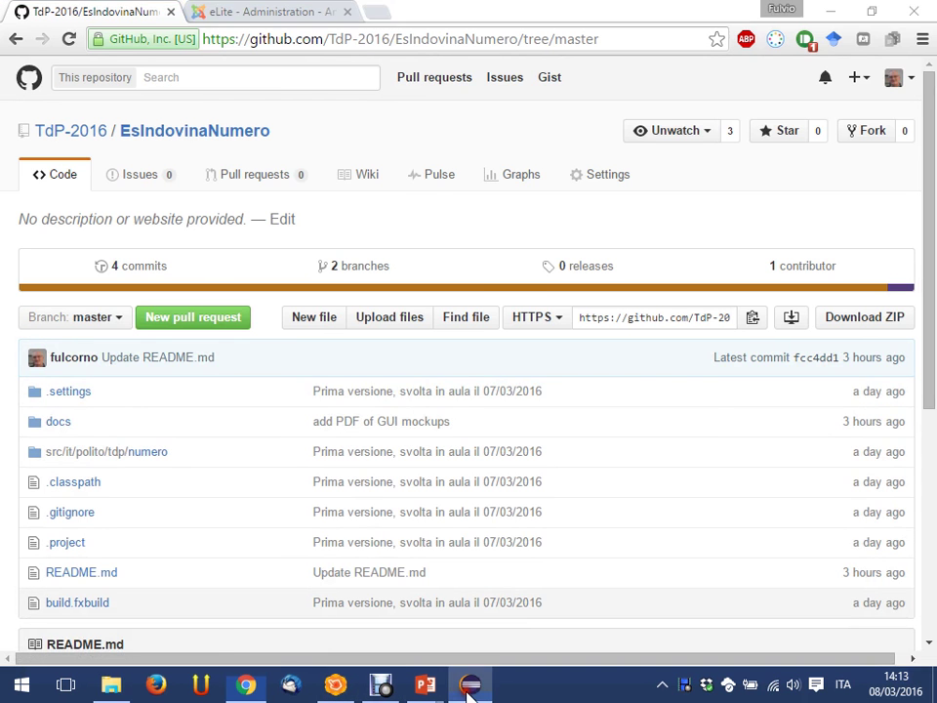
left_click(195, 168)
right_click(196, 166)
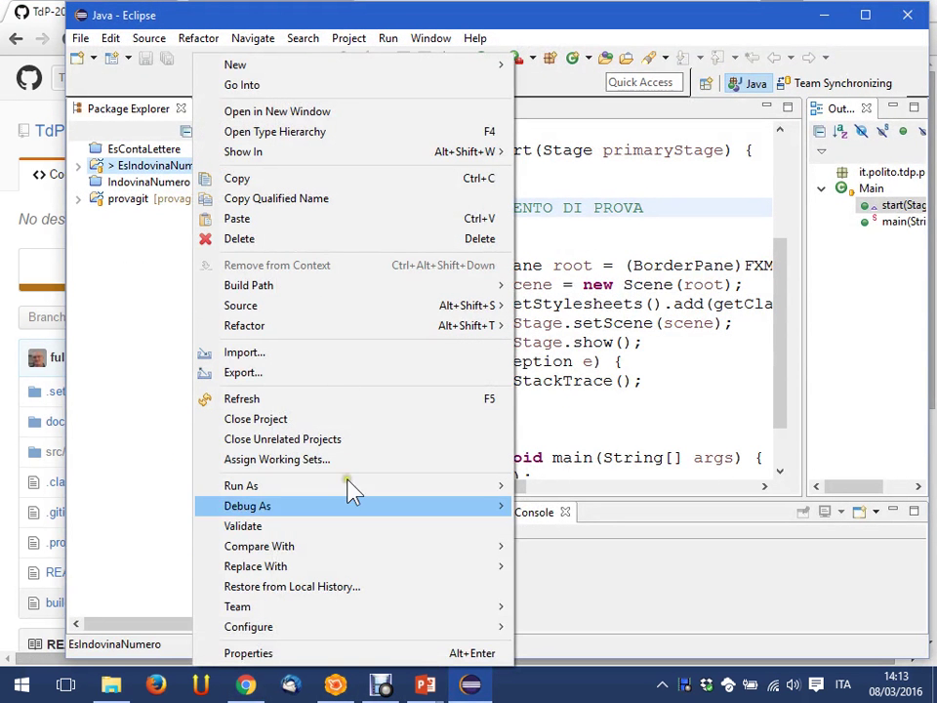
mouse_move(384, 611)
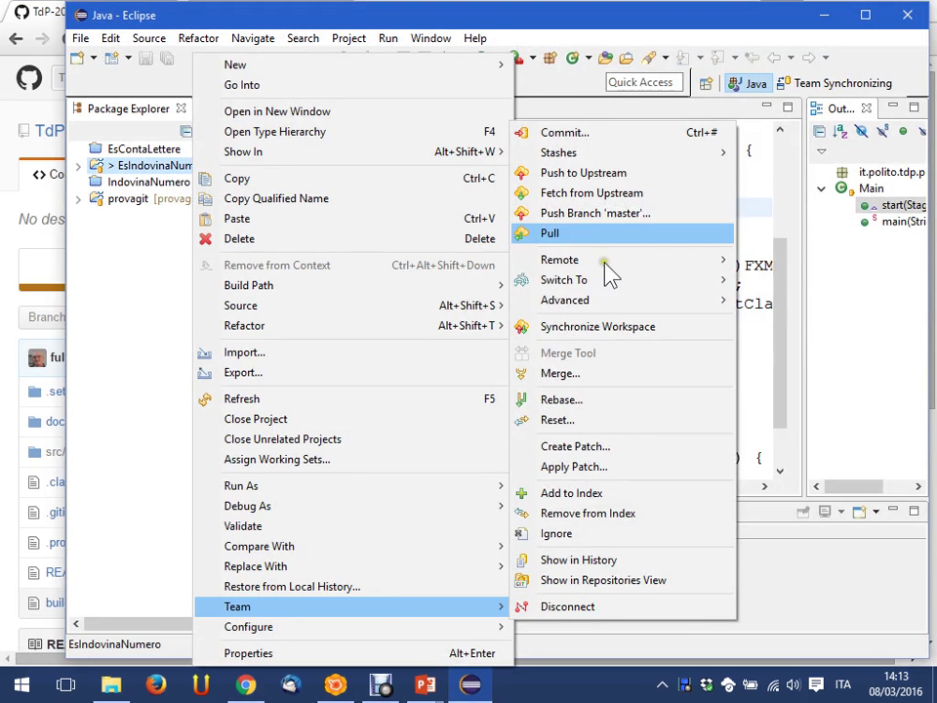
left_click(617, 176)
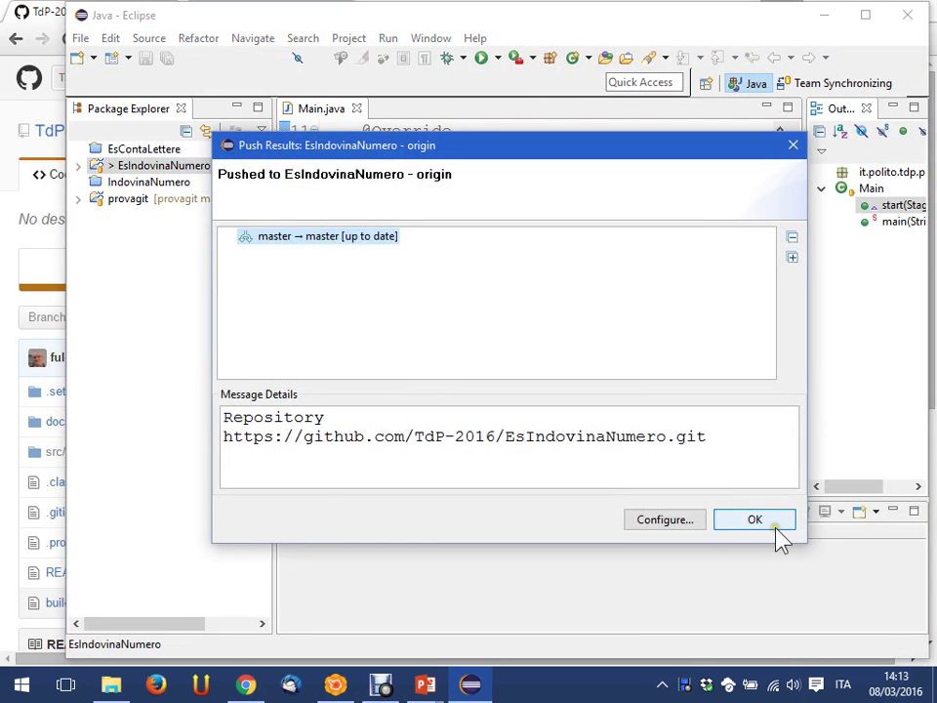
left_click(754, 520)
Commit and push EsIndovinaNumero's Numero.fxml and NumeroController.java changes with the message "Esercizio finito, svolto in aula il 08/03/2016"
right_click(137, 168)
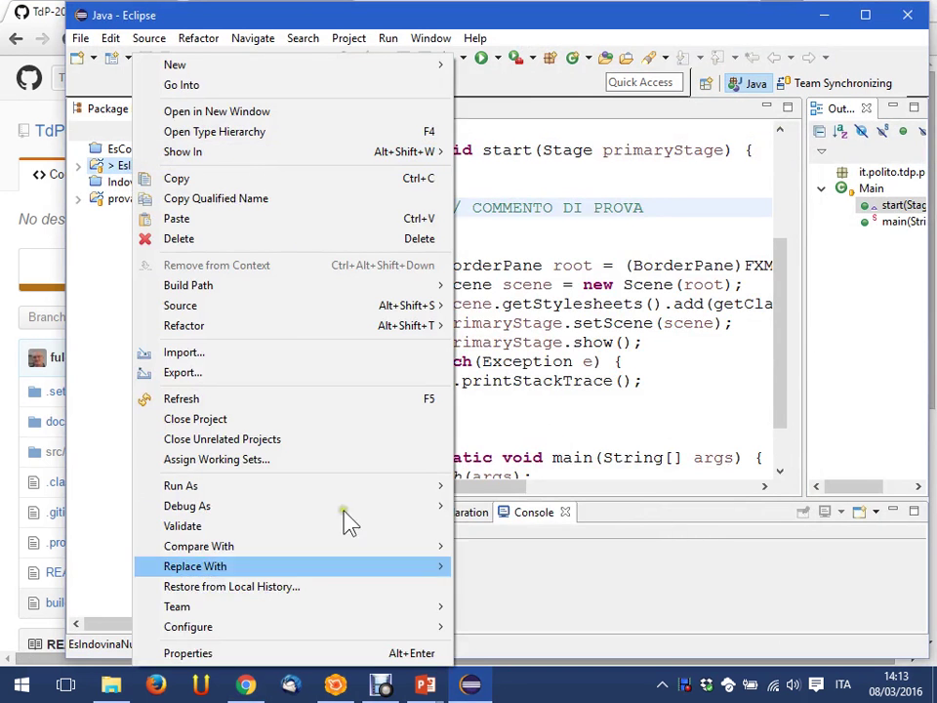
mouse_move(353, 611)
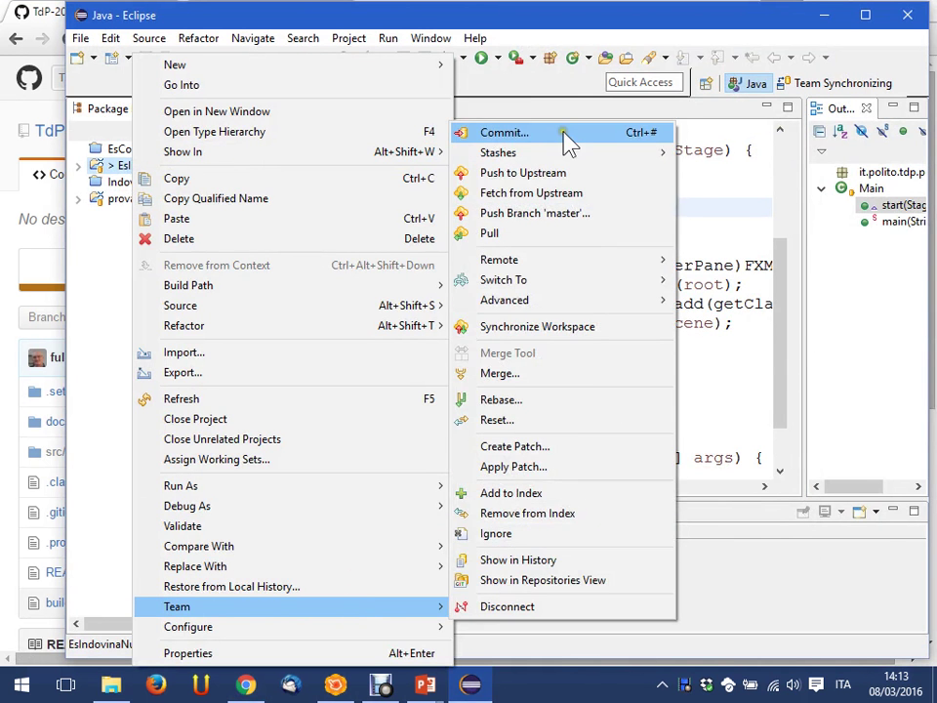
left_click(561, 74)
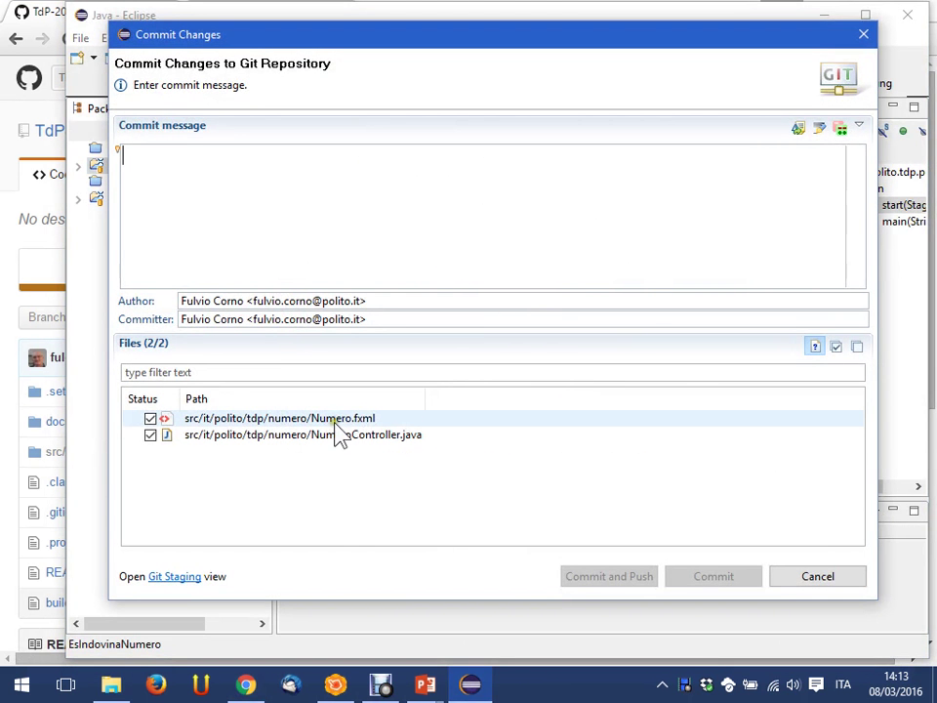
left_click(371, 213)
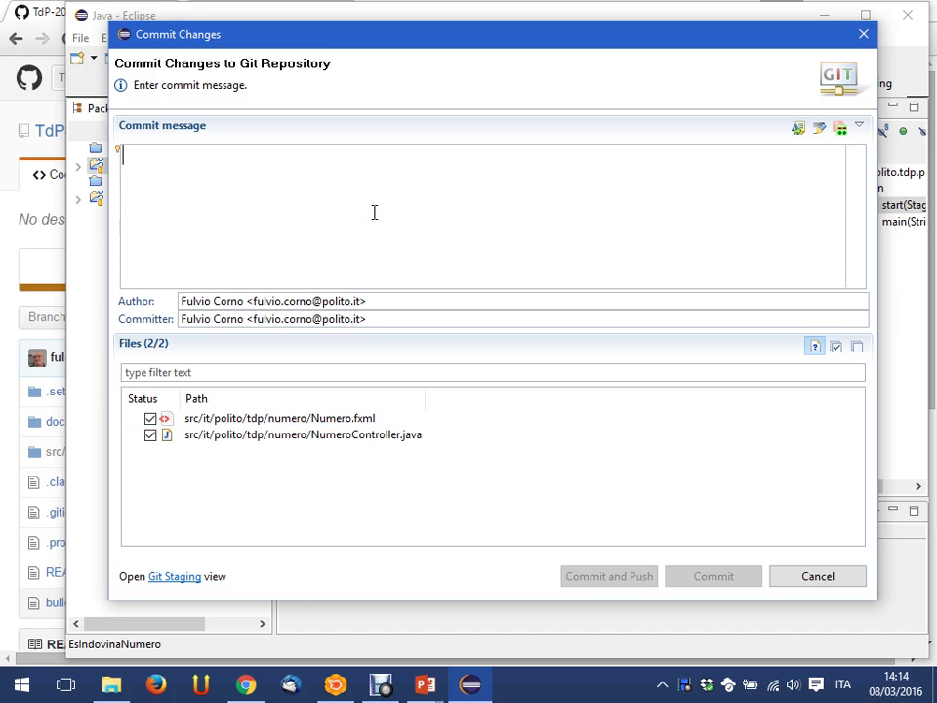
type("Esercizio fi")
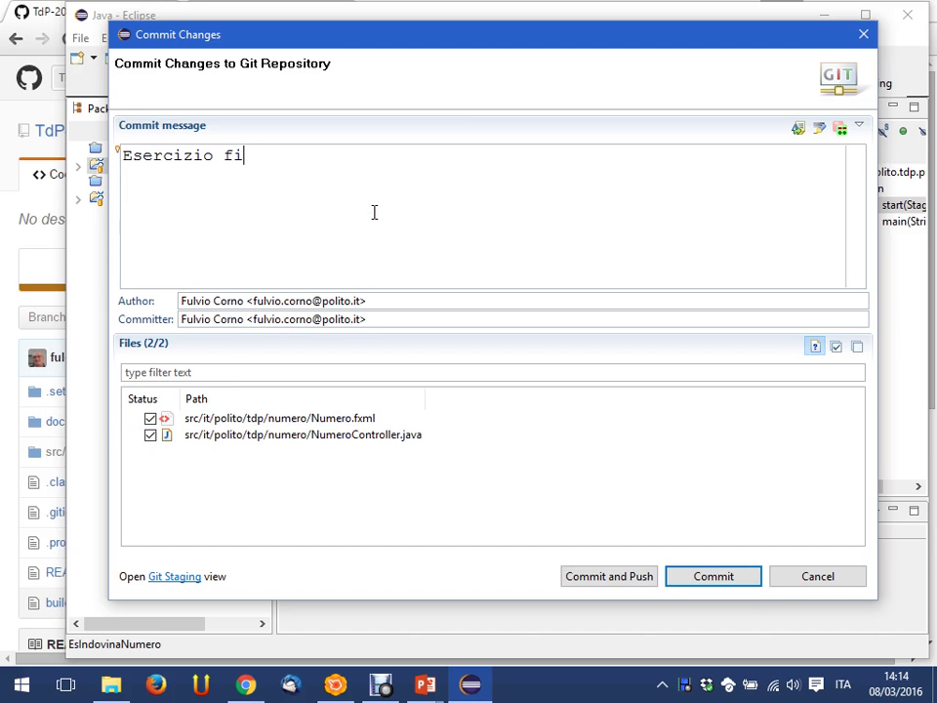
type("nito, svolto i")
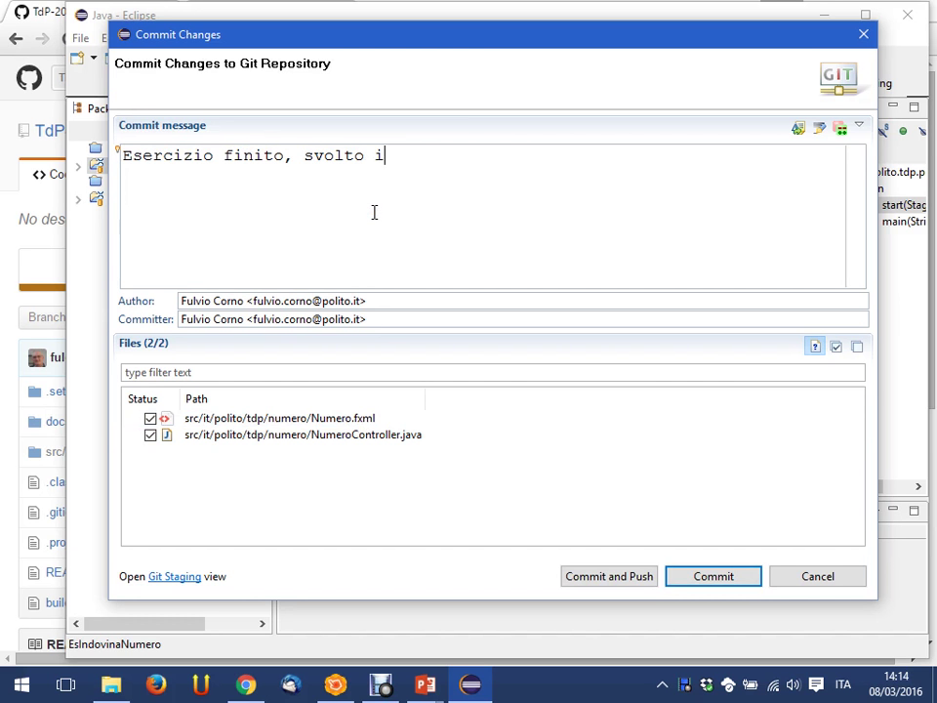
type("n aula il 08/03/2016")
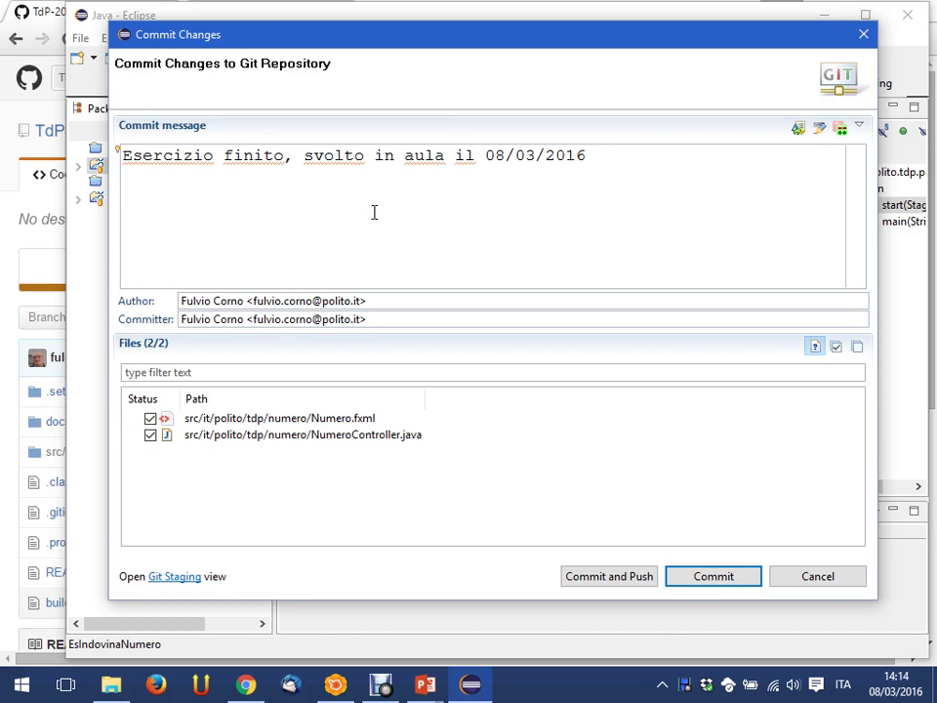
left_click(643, 579)
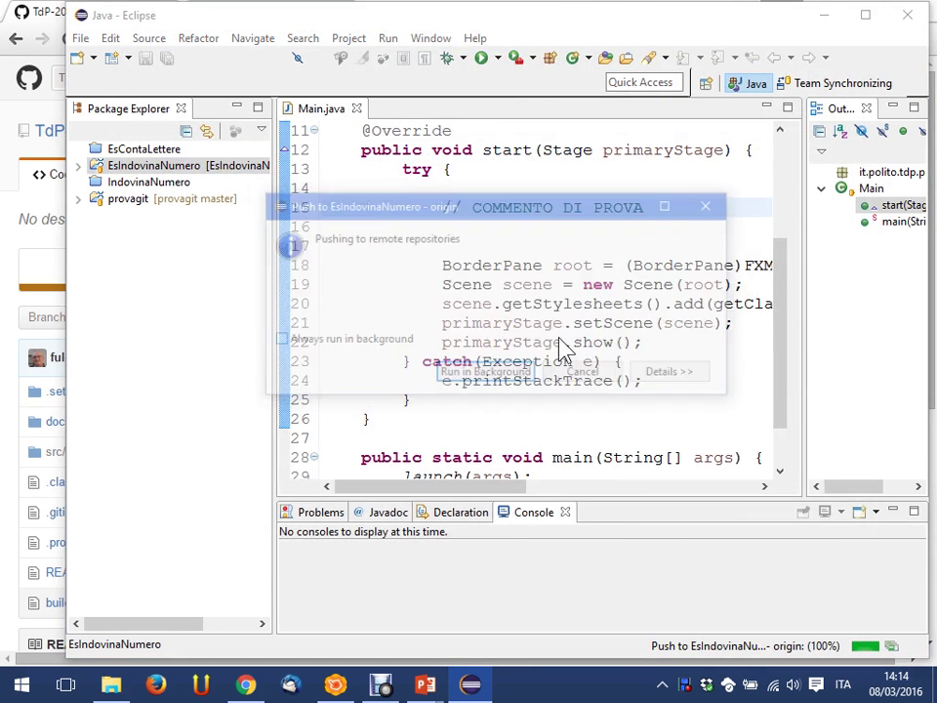
left_click(755, 519)
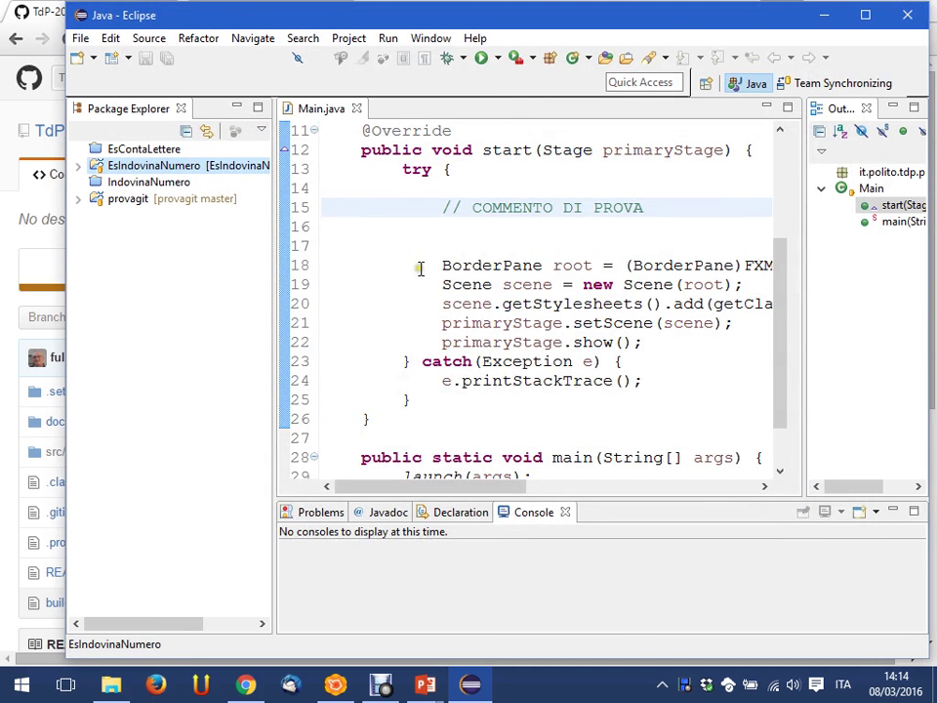
Pull the EsIndovinaNumero project from its upstream repository and dismiss the pull results
left_click(175, 168)
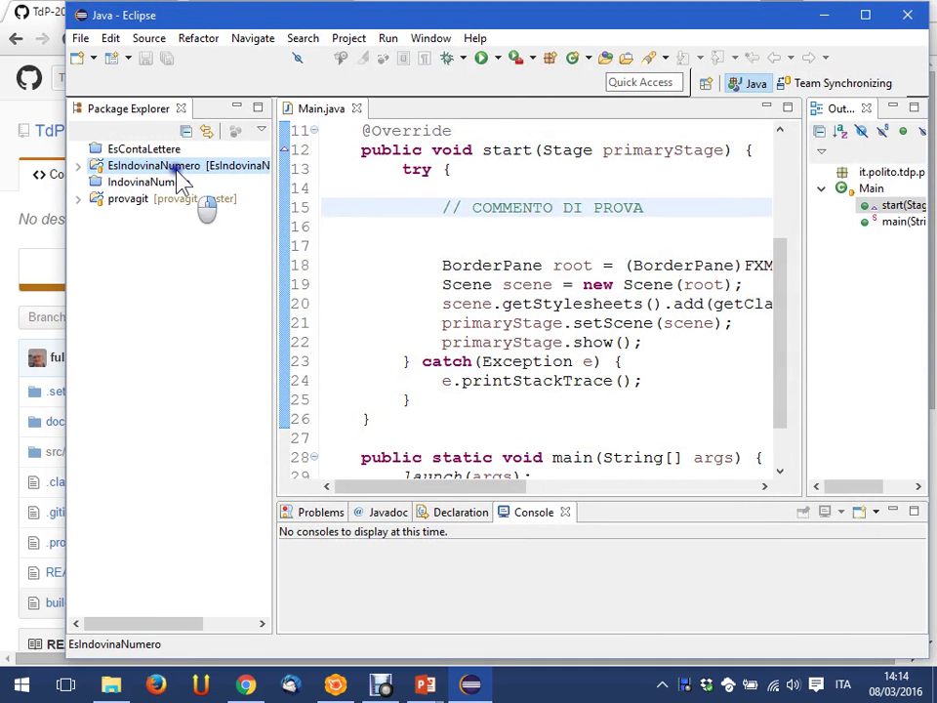
right_click(176, 179)
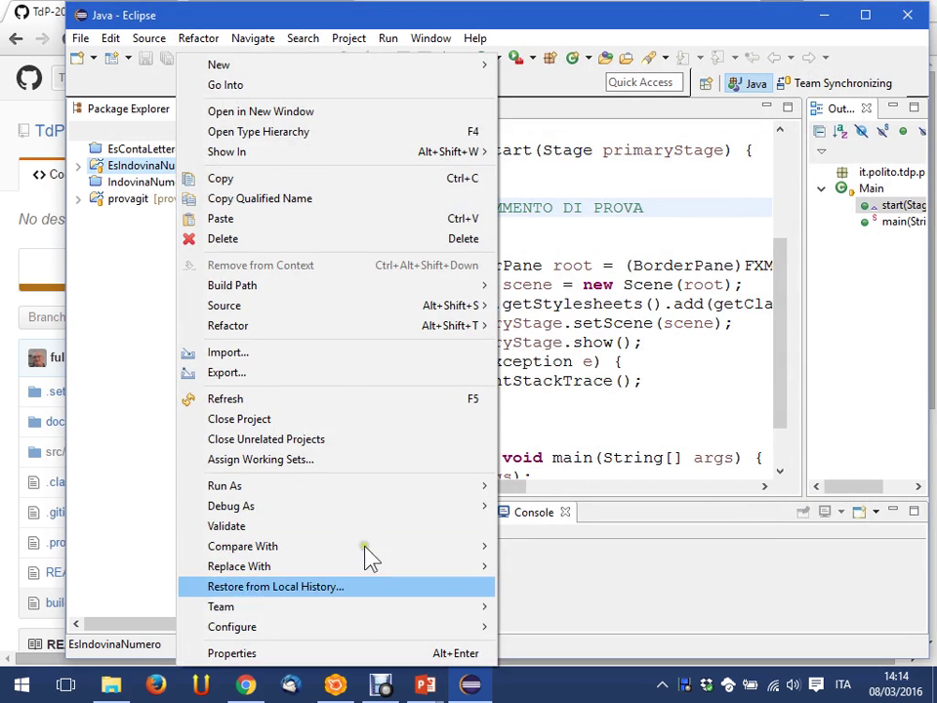
mouse_move(377, 609)
left_click(644, 226)
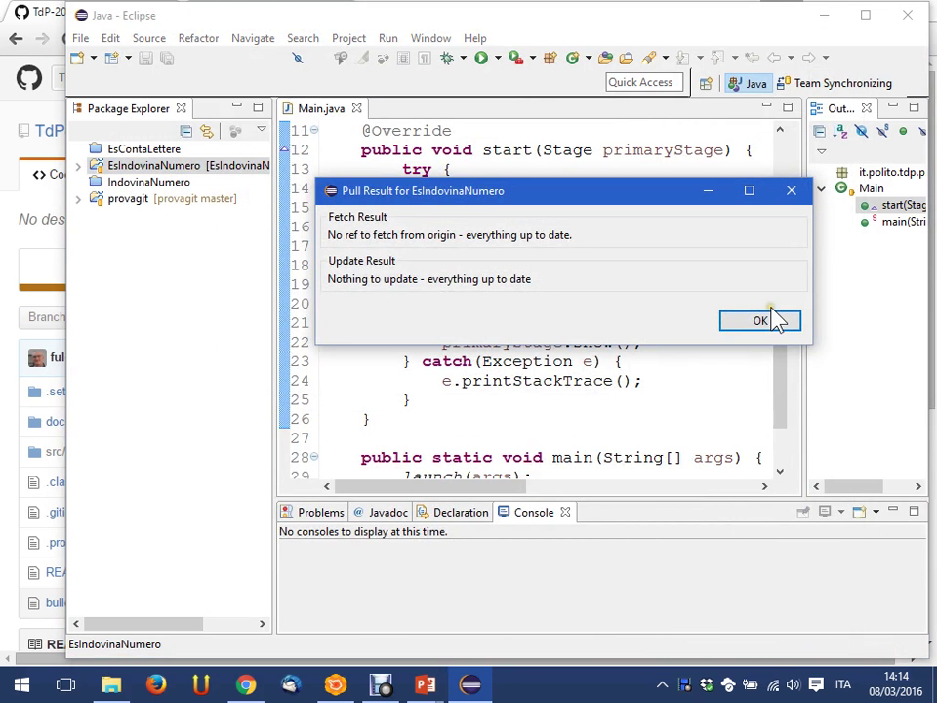
left_click(772, 320)
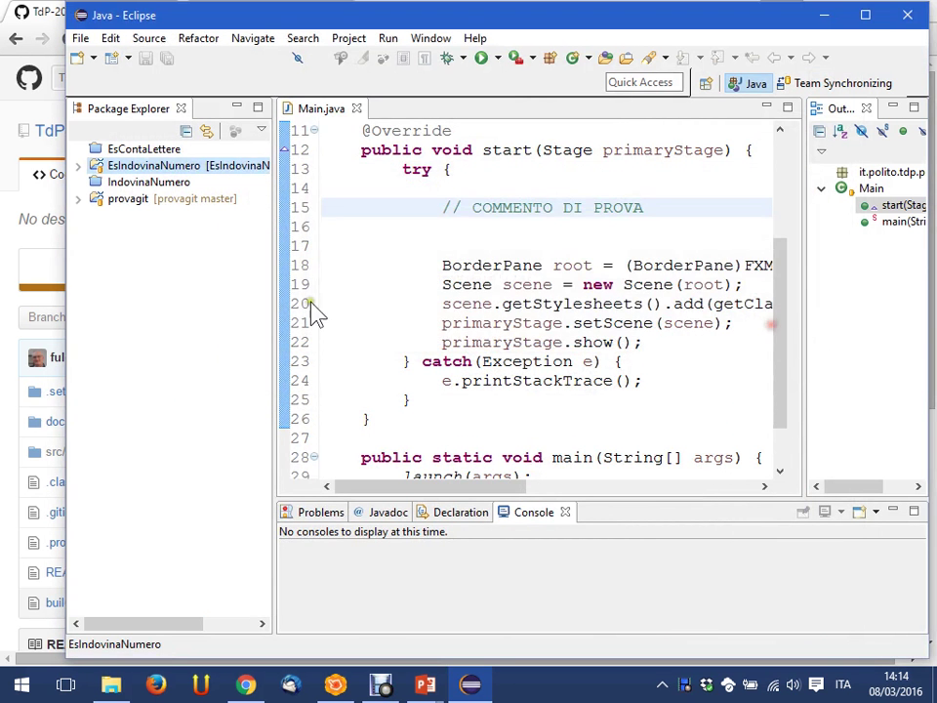
Switch to the browser, refresh the EsIndovinaNumero repository page on GitHub, and open its src/it/polito/tdp/numero folder
left_click(8, 159)
left_click(129, 137)
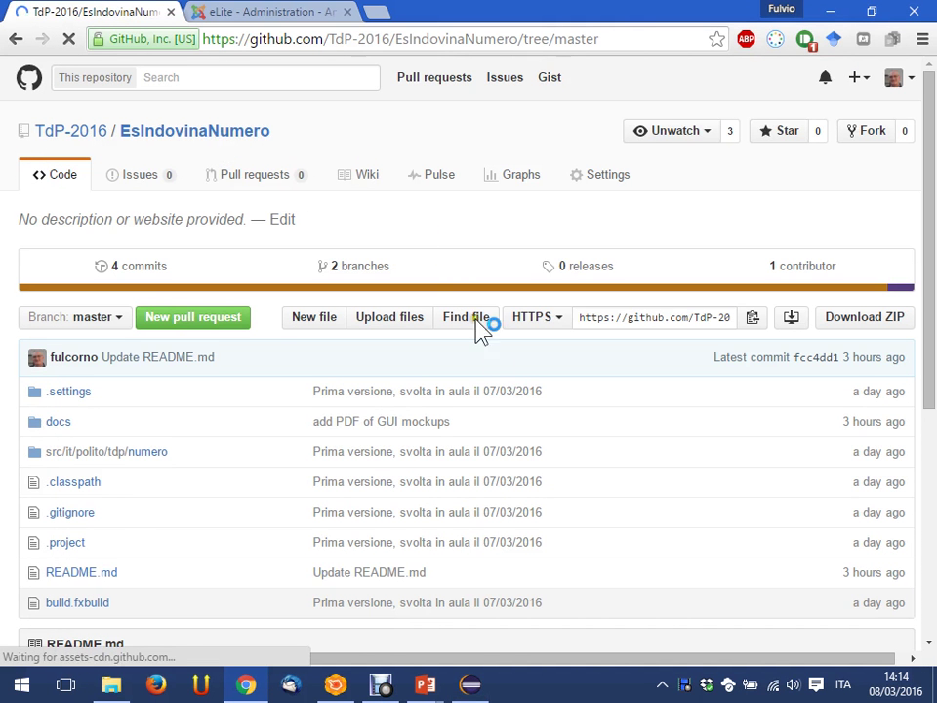
scroll(625, 420, "down", 1)
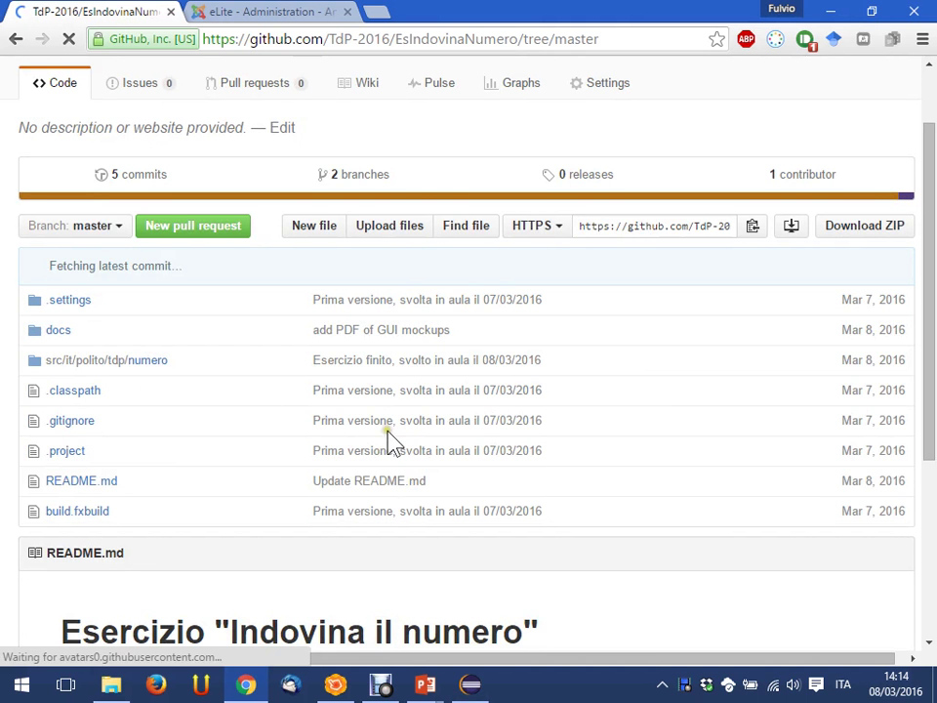
left_click(156, 360)
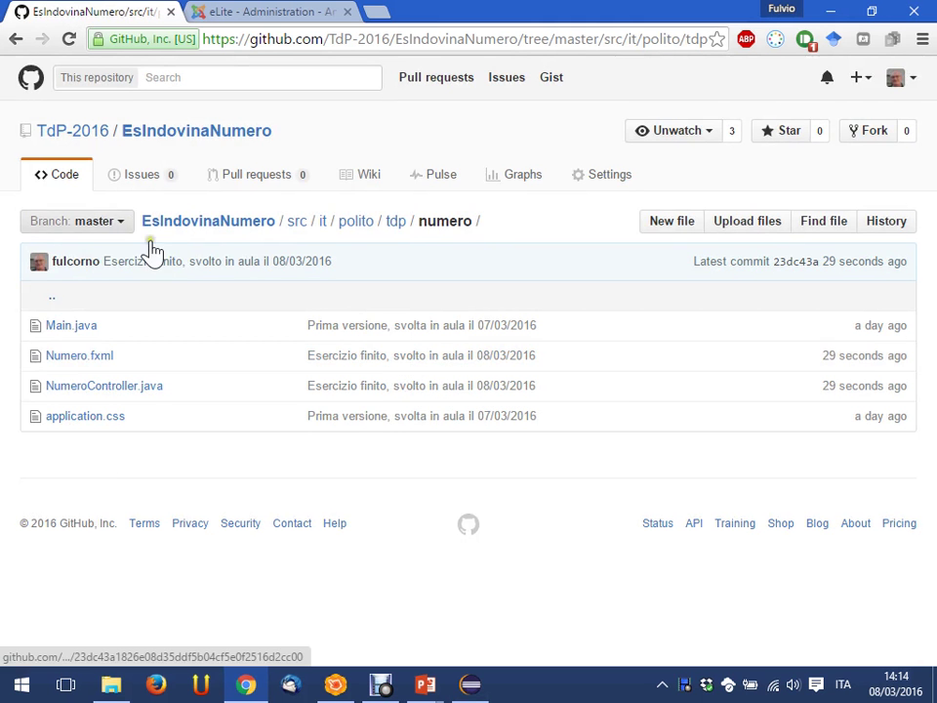
left_click(125, 223)
left_click(125, 223)
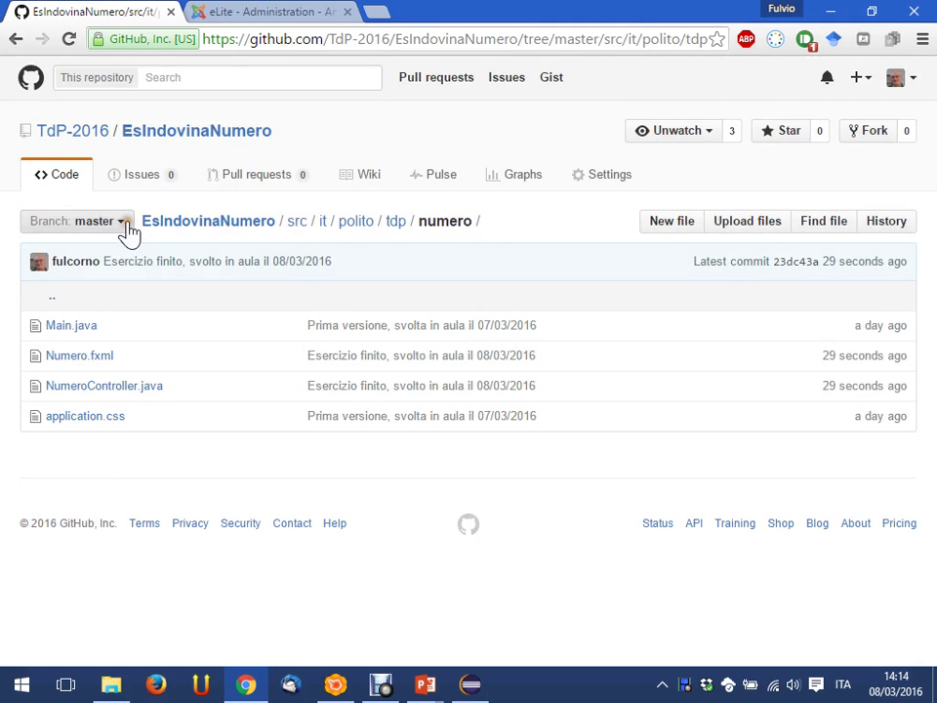
Review the commit history of EsIndovinaNumero's master branch on GitHub and return to the repository's code page
left_click(193, 144)
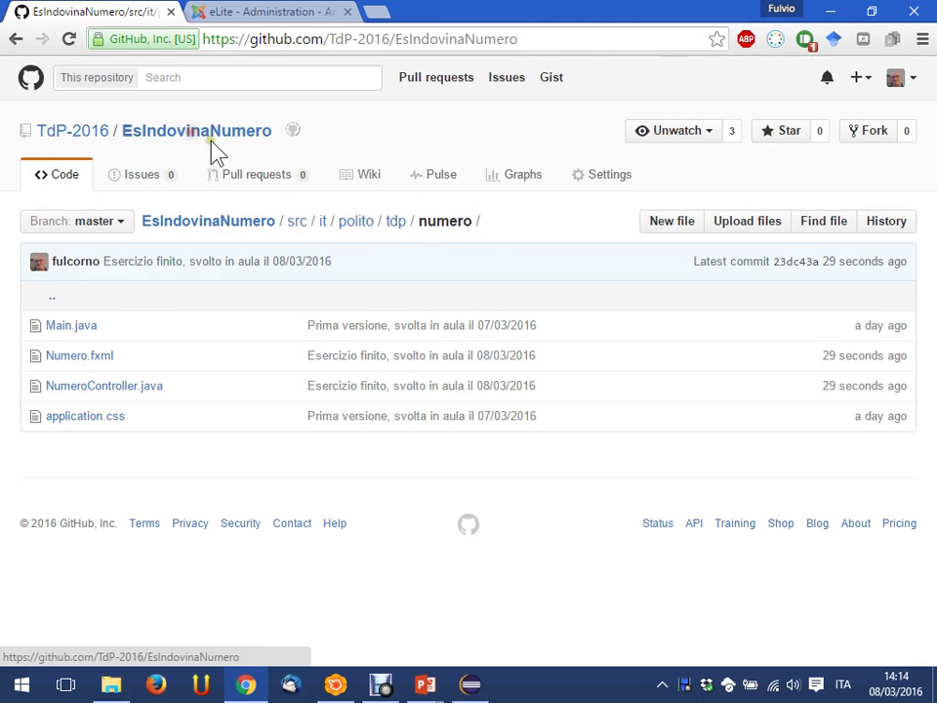
left_click(144, 267)
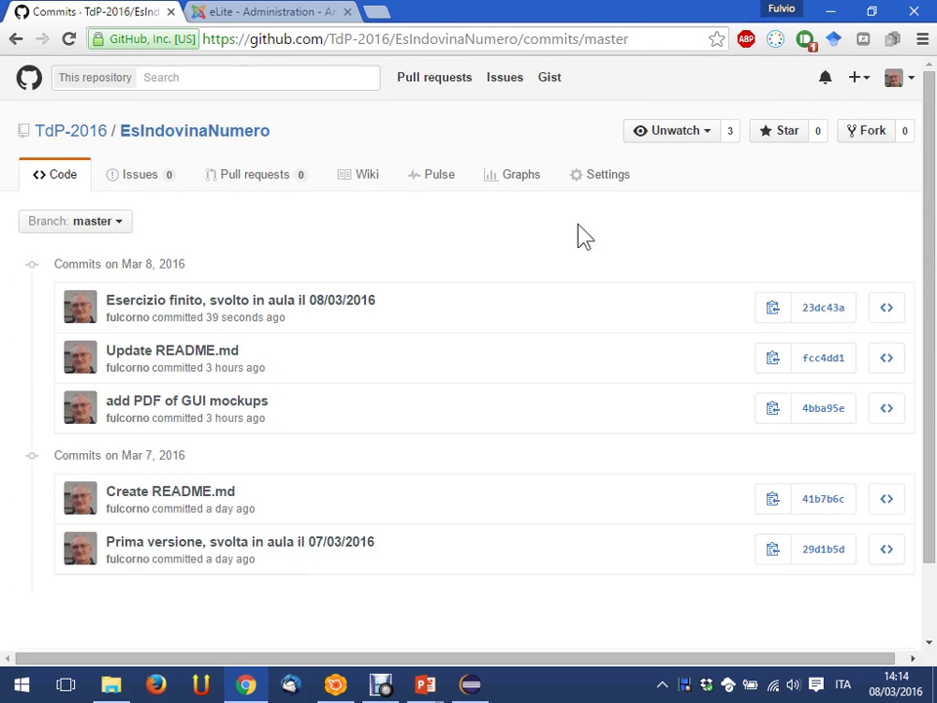
left_click(258, 185)
left_click(62, 188)
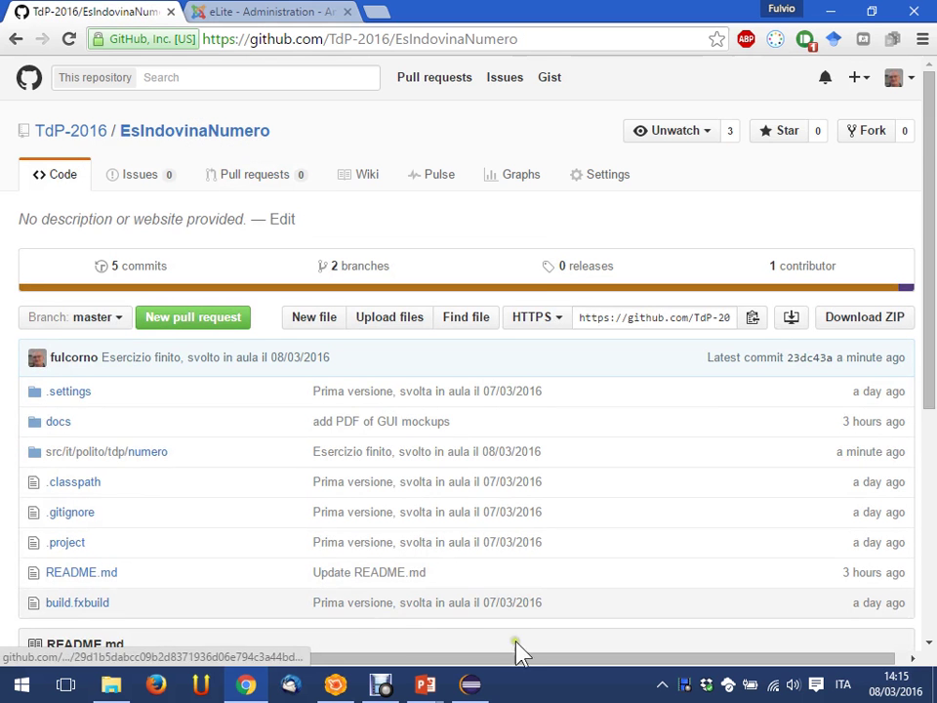
Launch Git Extensions and move its window into full view
left_click(24, 686)
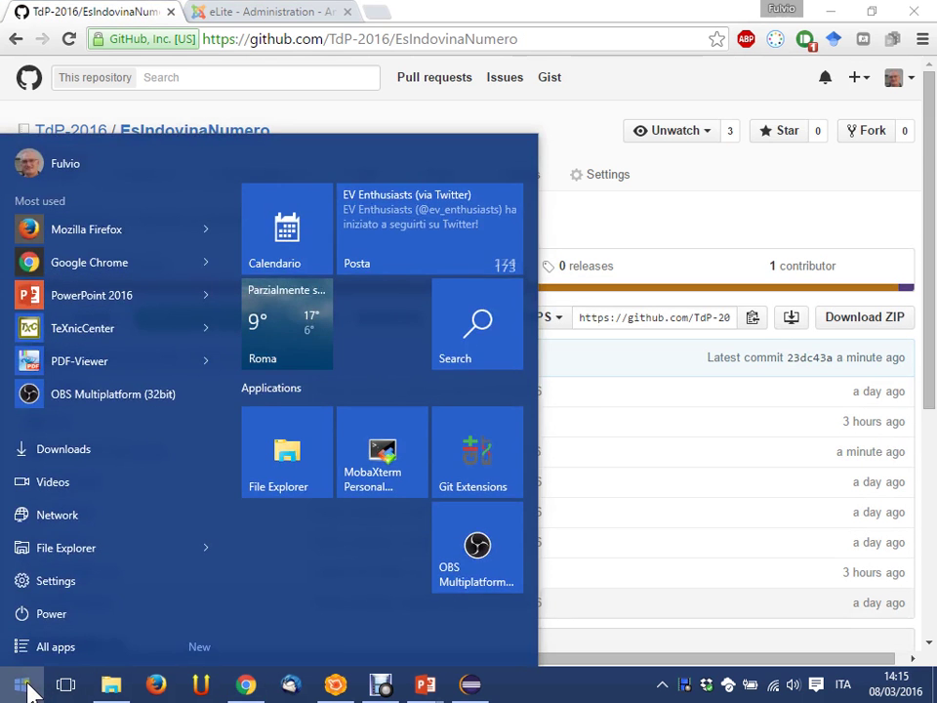
type("git")
key("Return")
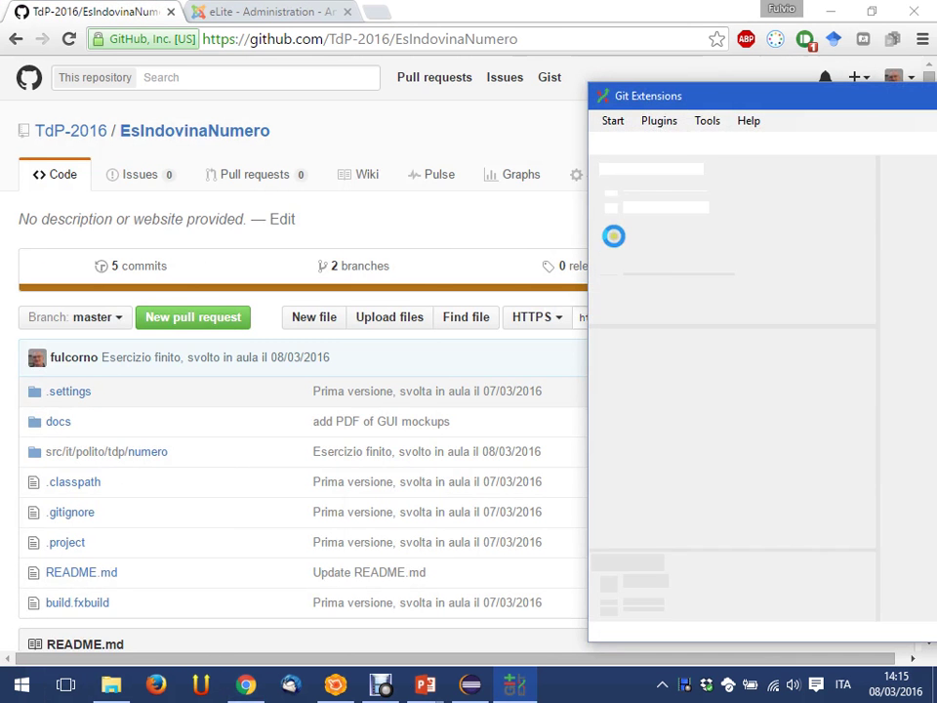
left_click_drag(744, 96, 183, 57)
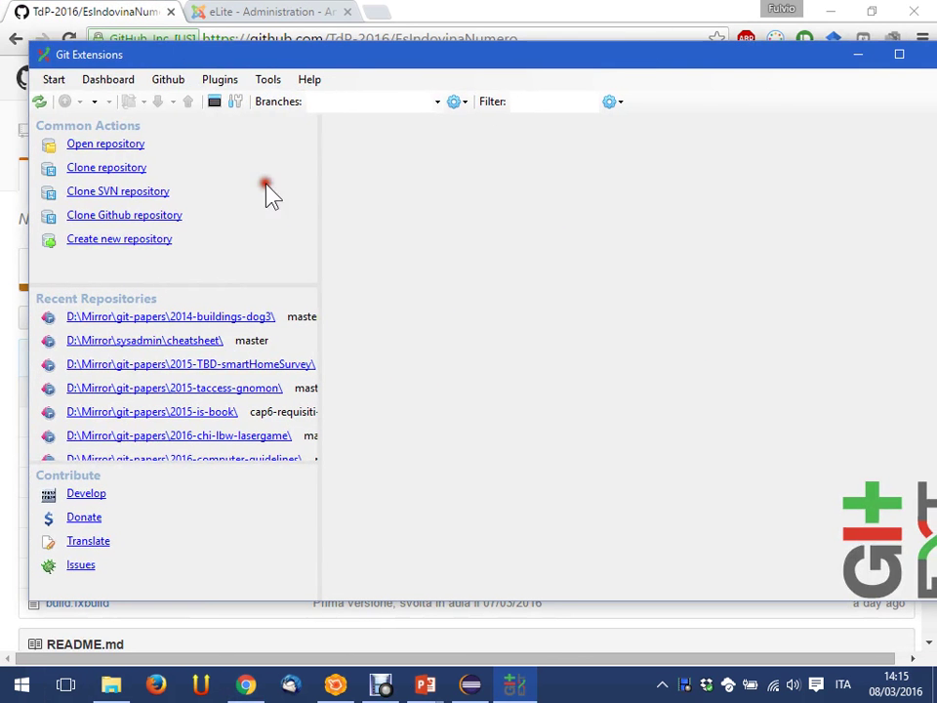
Open the local repository EsIndovinaNumero from D:\Mirror\eclipse\workspace-TdP-2016
left_click(51, 81)
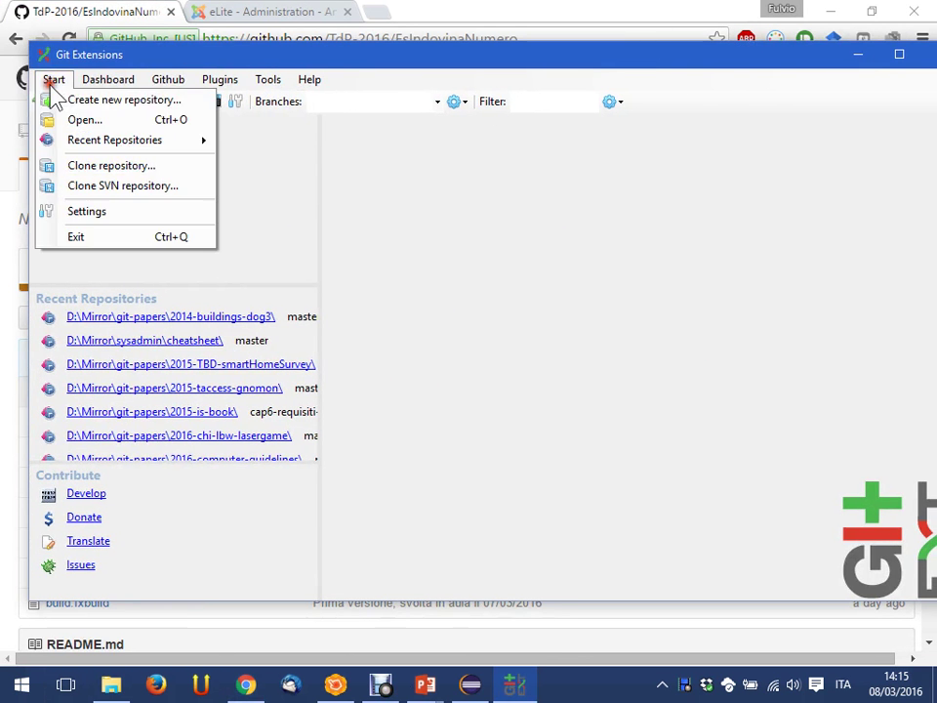
left_click(56, 120)
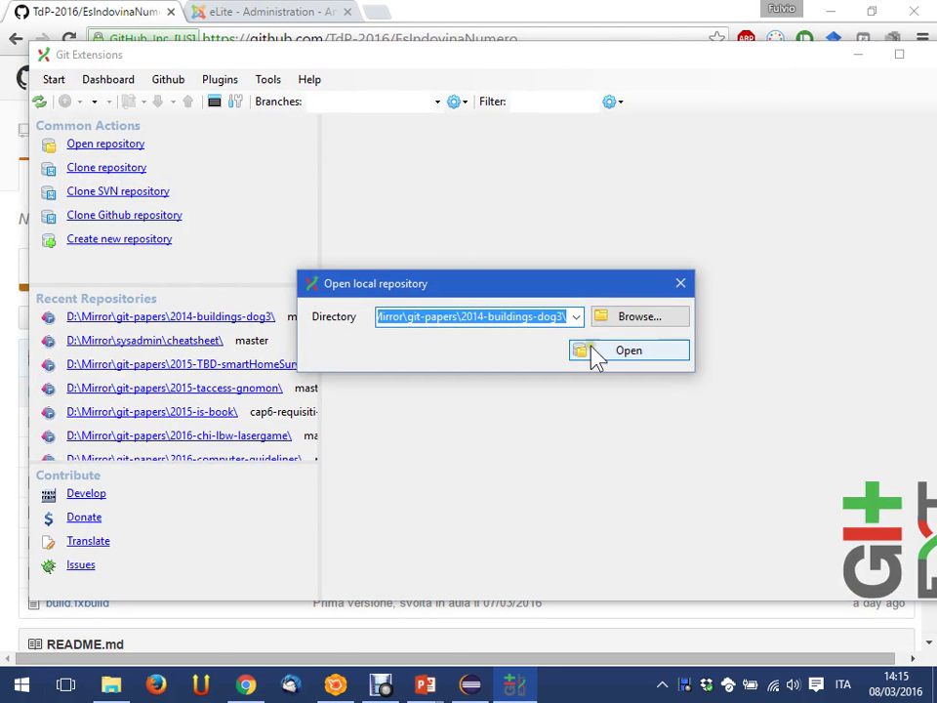
left_click(637, 319)
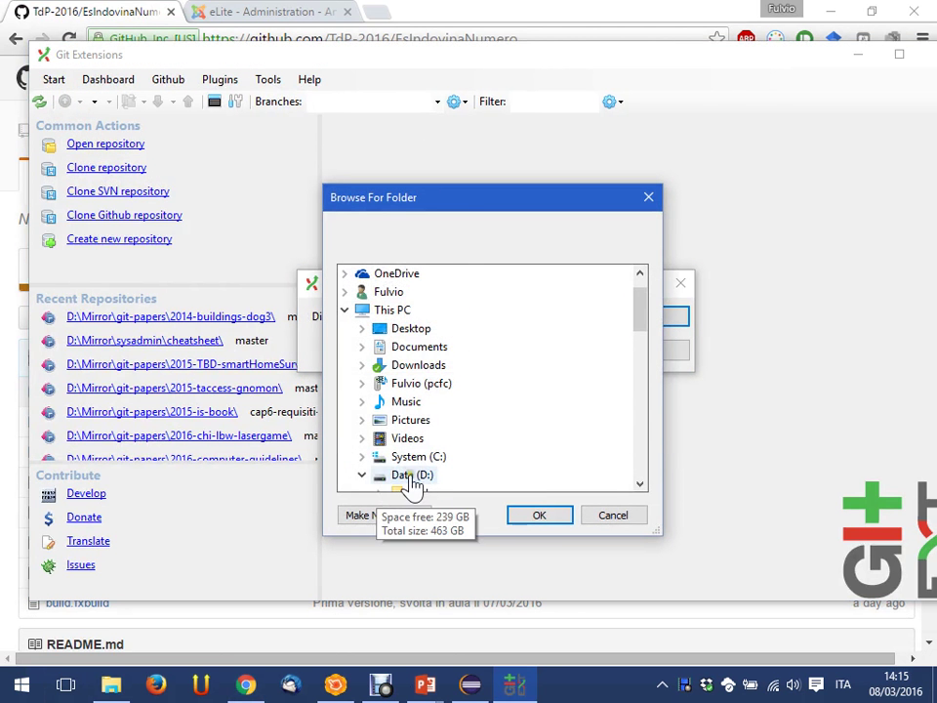
scroll(460, 420, "down", 3)
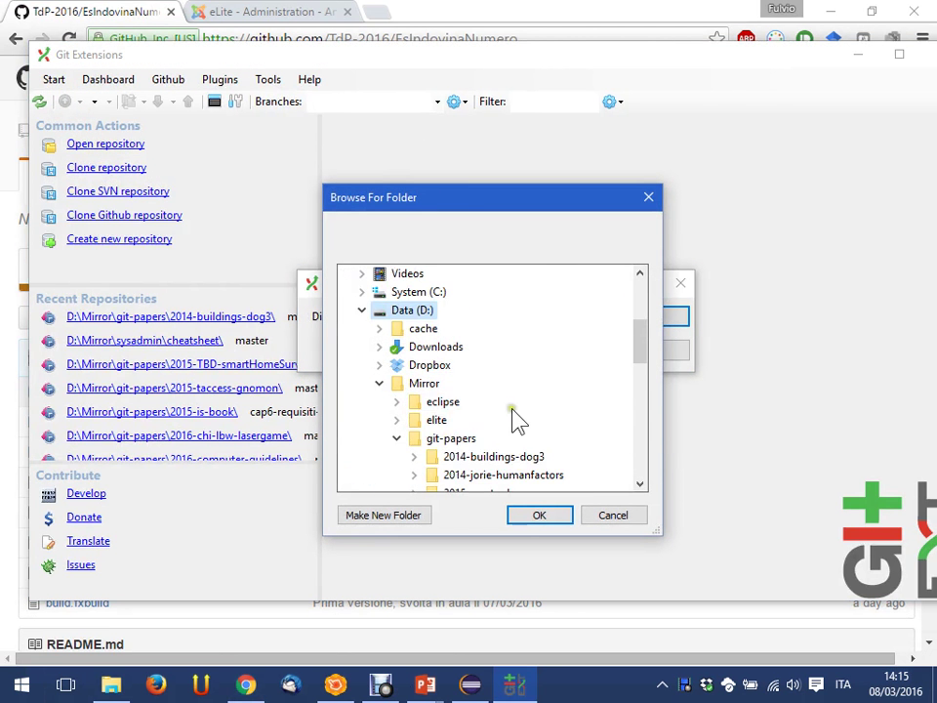
scroll(519, 420, "down", 1)
double_click(444, 350)
scroll(496, 368, "down", 4)
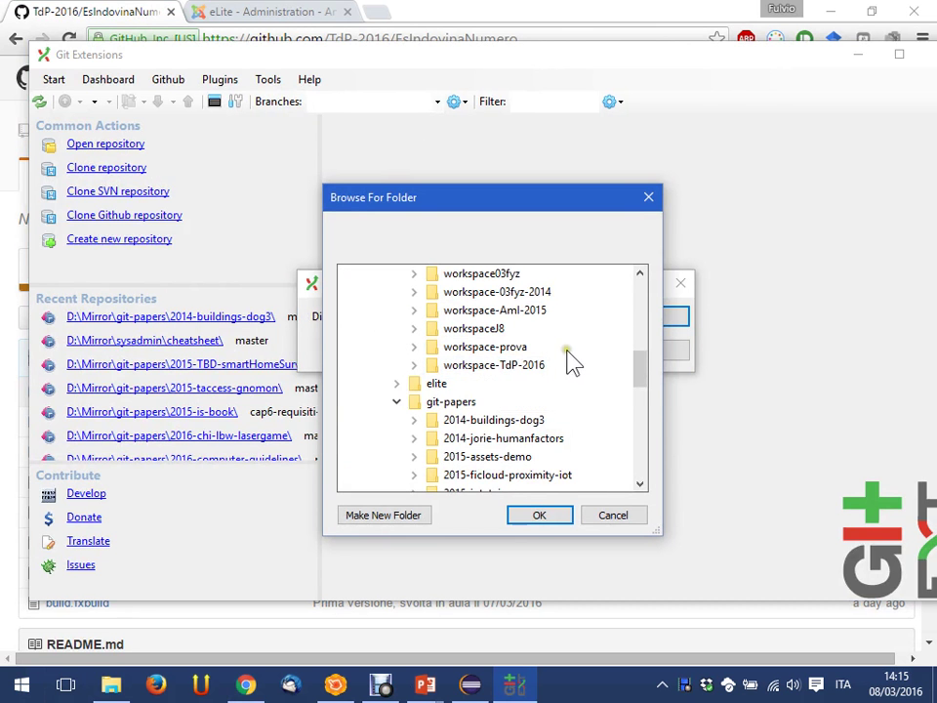
scroll(504, 357, "up", 1)
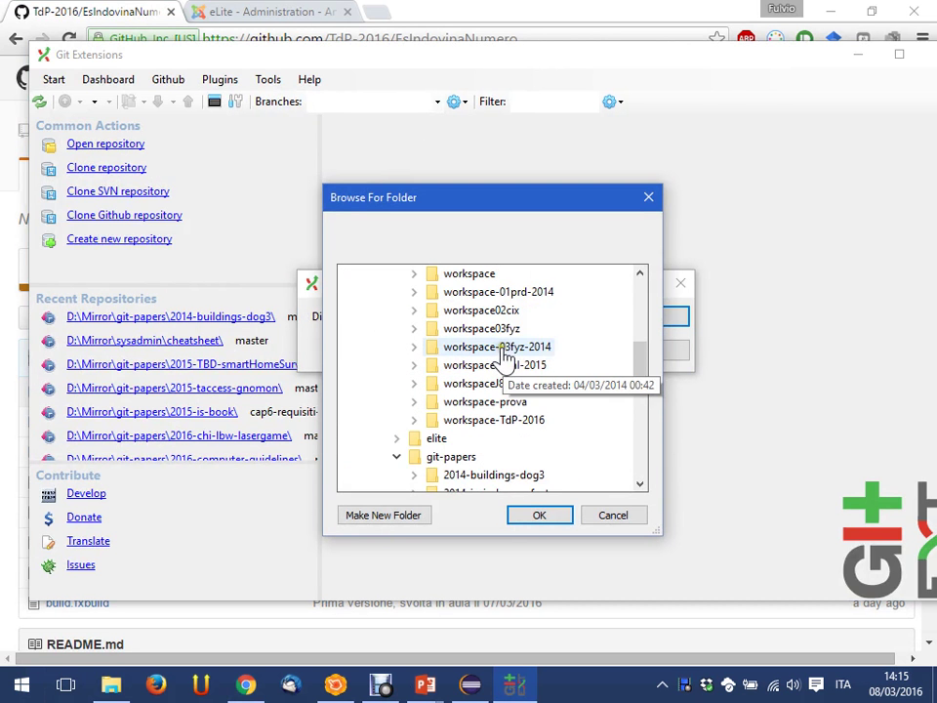
double_click(524, 422)
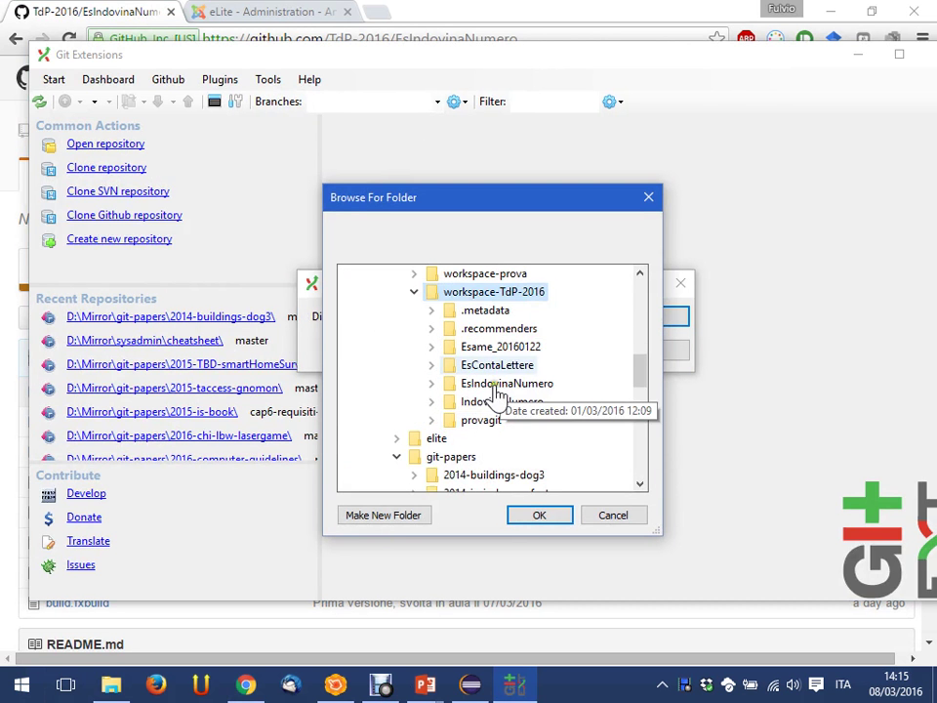
double_click(503, 385)
left_click(543, 516)
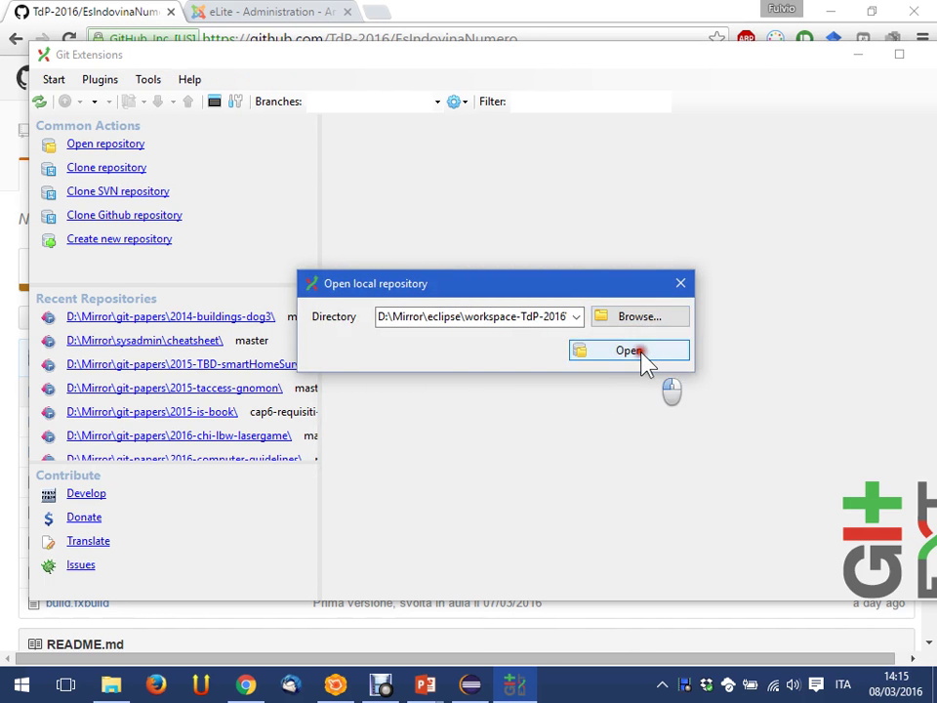
left_click(641, 358)
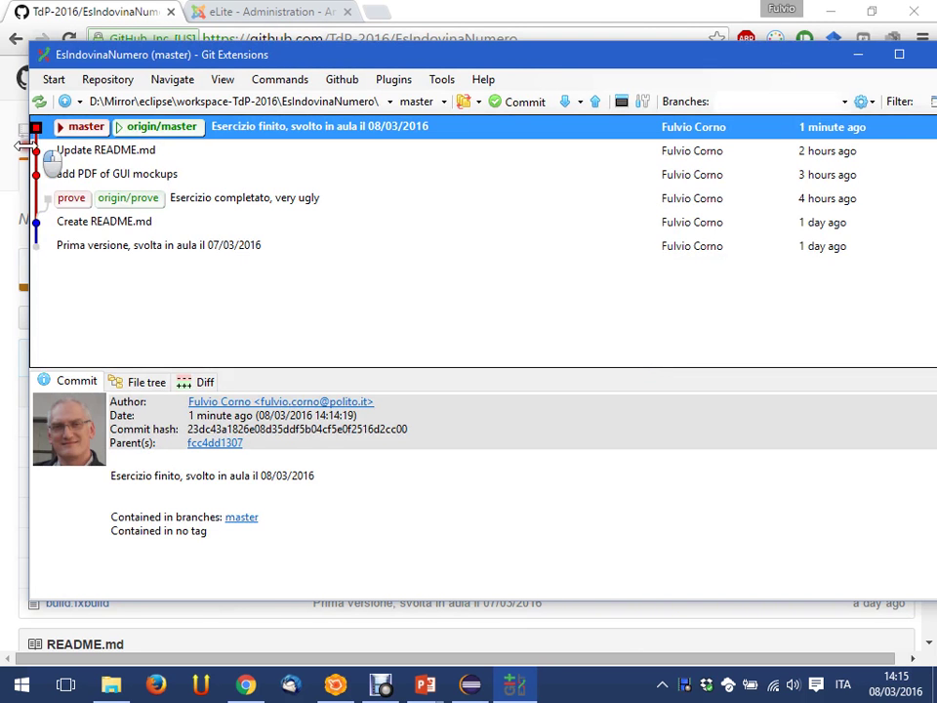
Inspect the prove branch's commit in the graph and view the options for merging it into the current branch
left_click_drag(30, 208, 113, 208)
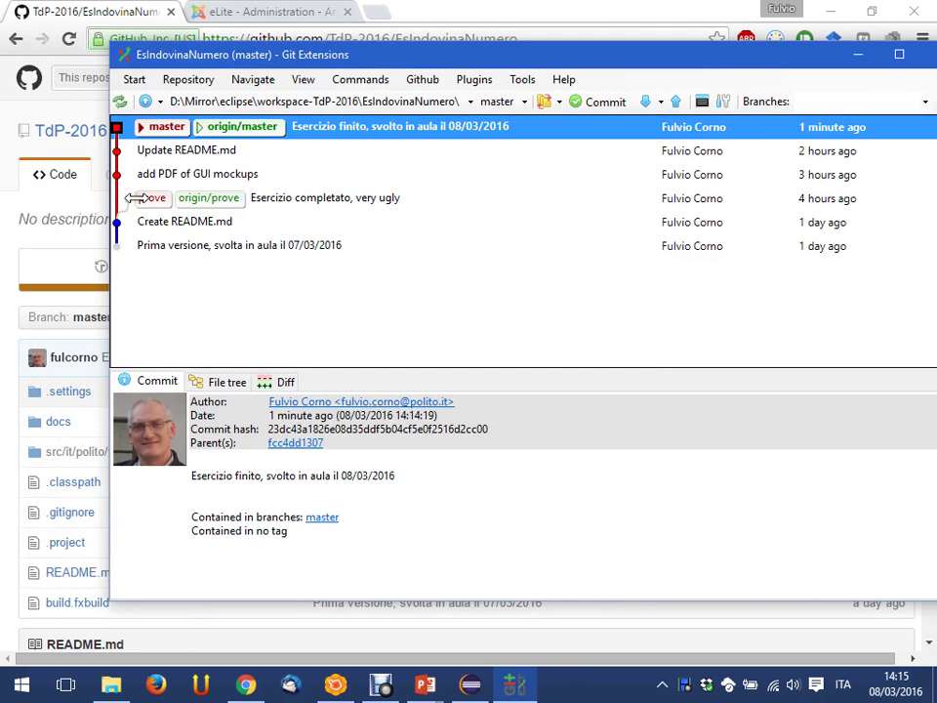
left_click(208, 203)
right_click(208, 206)
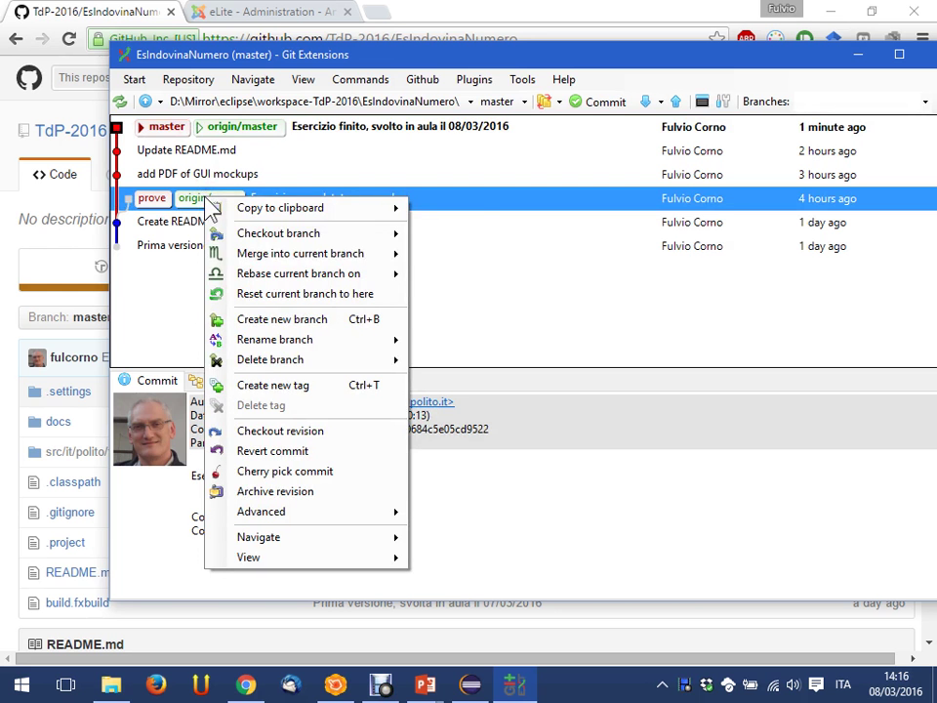
mouse_move(320, 256)
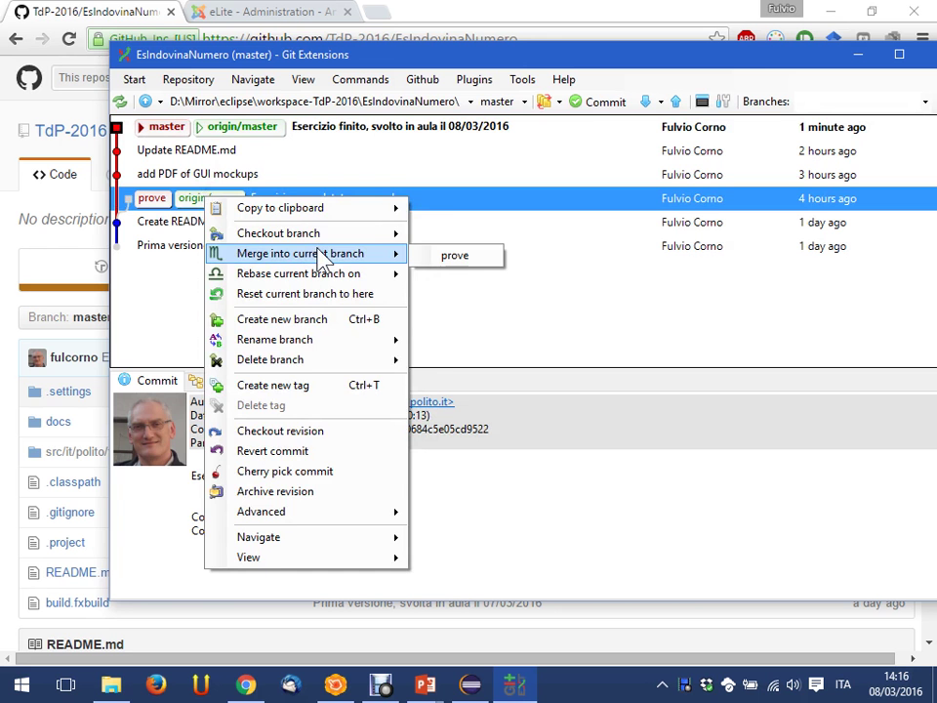
left_click(418, 174)
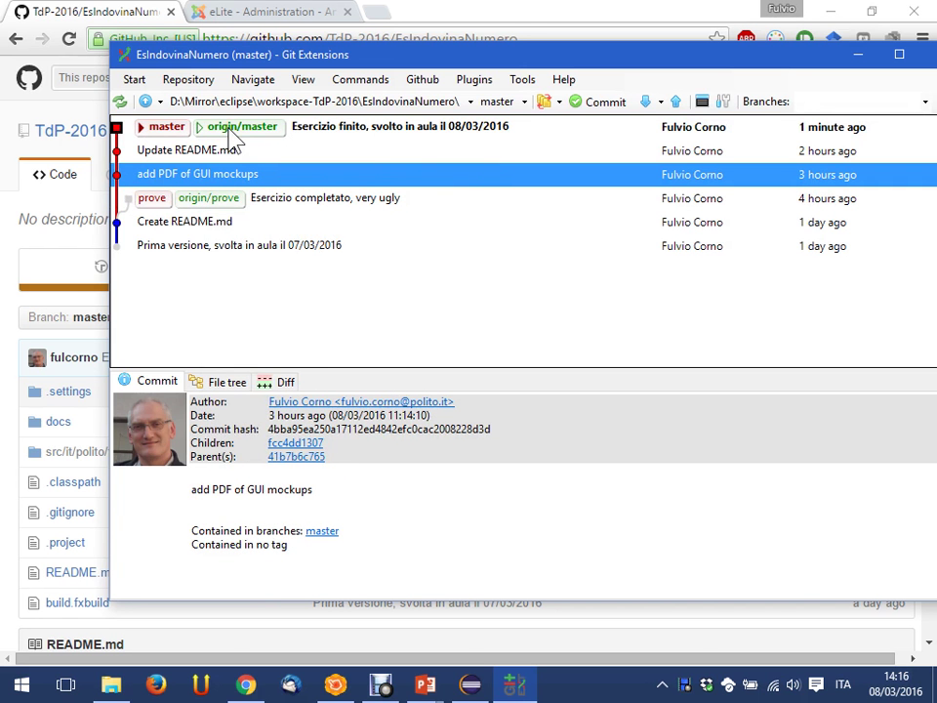
Compare the commit details at the tips of the master and prove branches
left_click(168, 131)
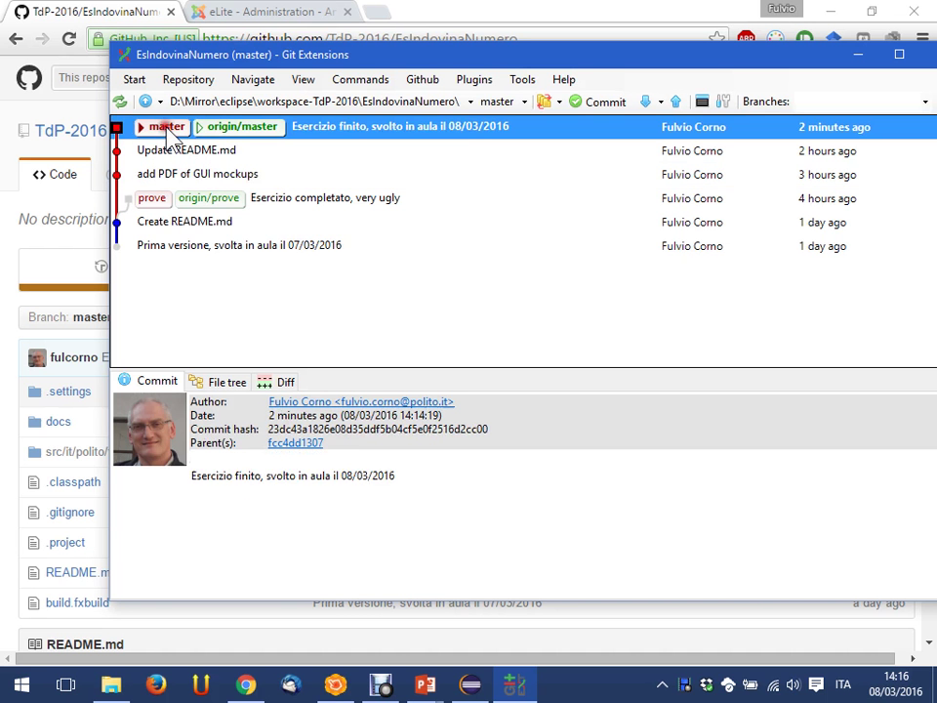
left_click(156, 201)
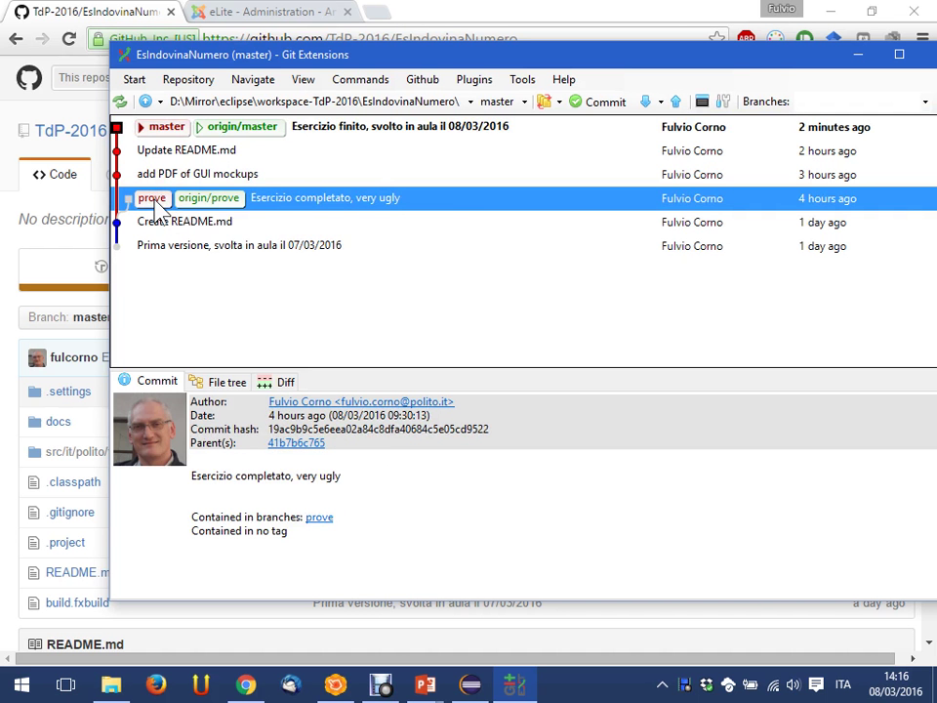
left_click(230, 136)
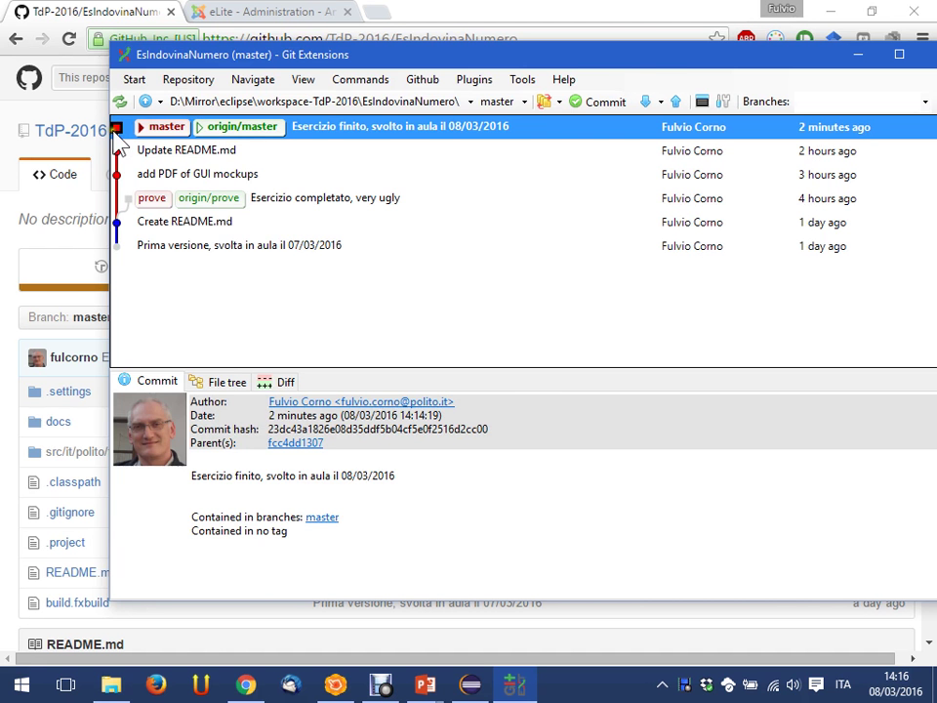
Narrow the Git Extensions window and reposition it so that it fits entirely on screen
left_click_drag(111, 135, 275, 135)
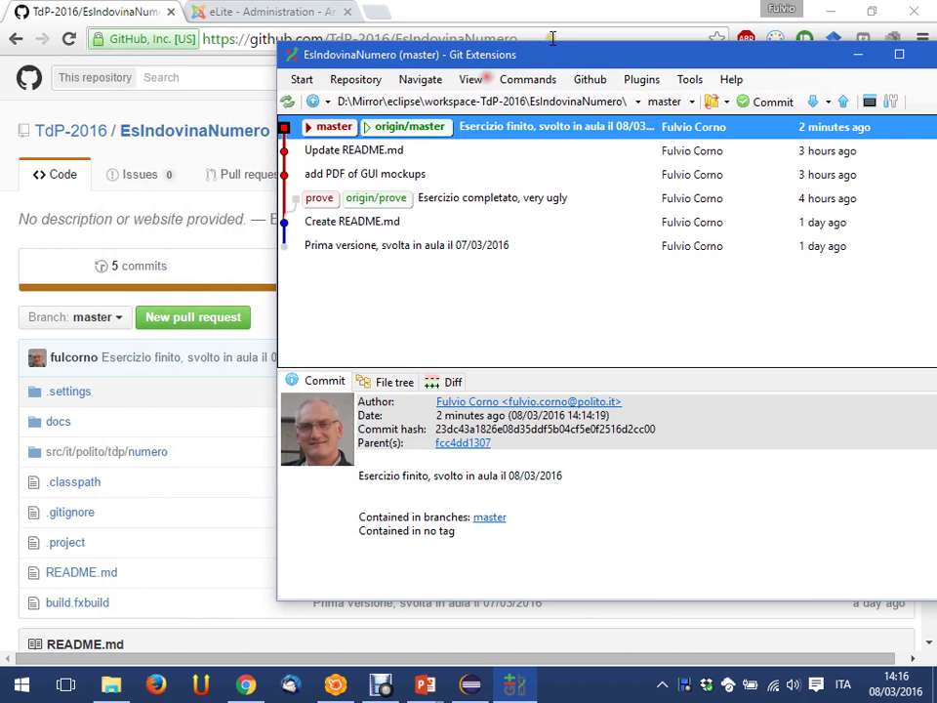
left_click_drag(553, 60, 410, 68)
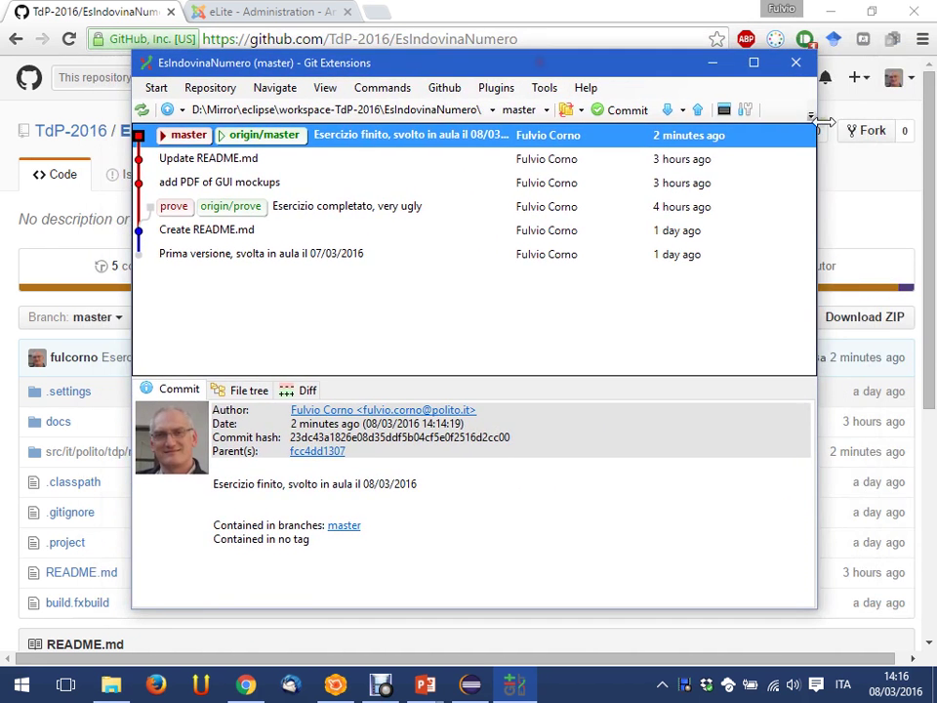
left_click(825, 151)
Switch to Eclipse and expand the provagit project
key("alt+Tab")
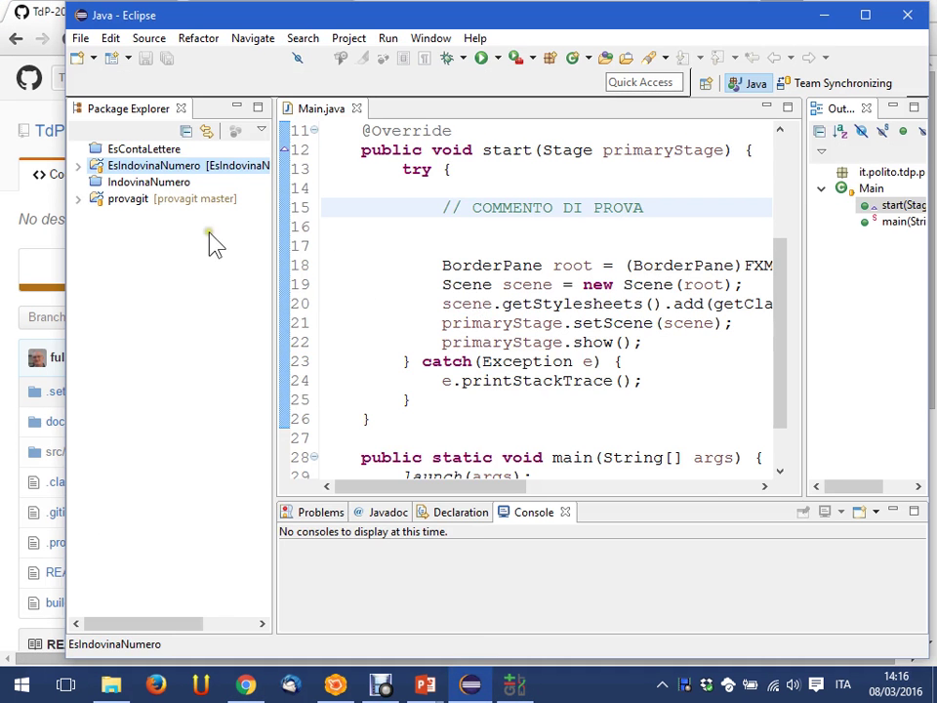
right_click(159, 166)
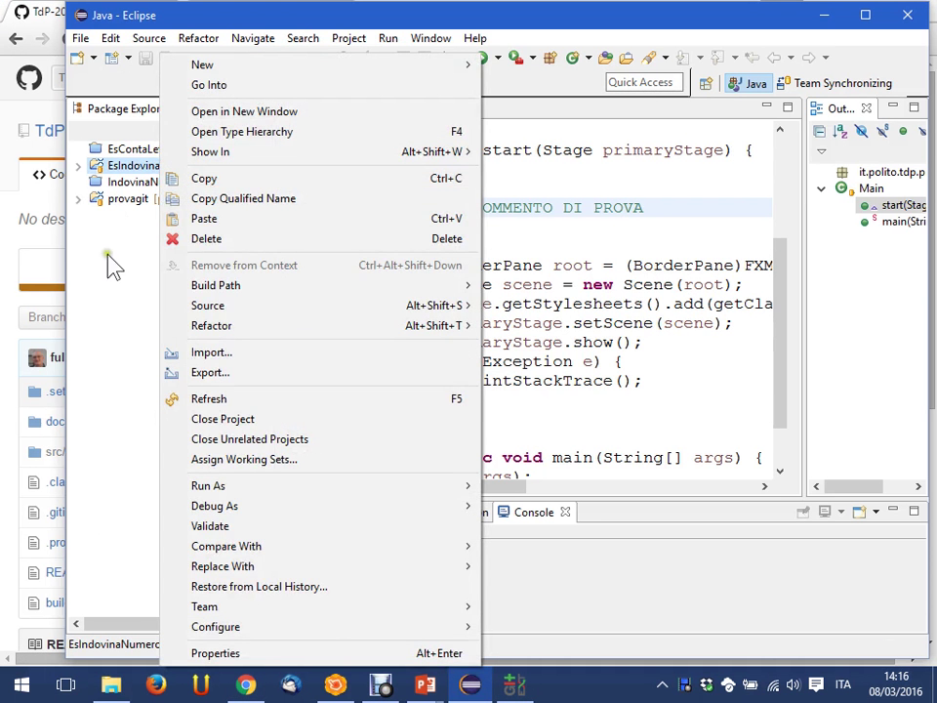
left_click(125, 200)
left_click(80, 199)
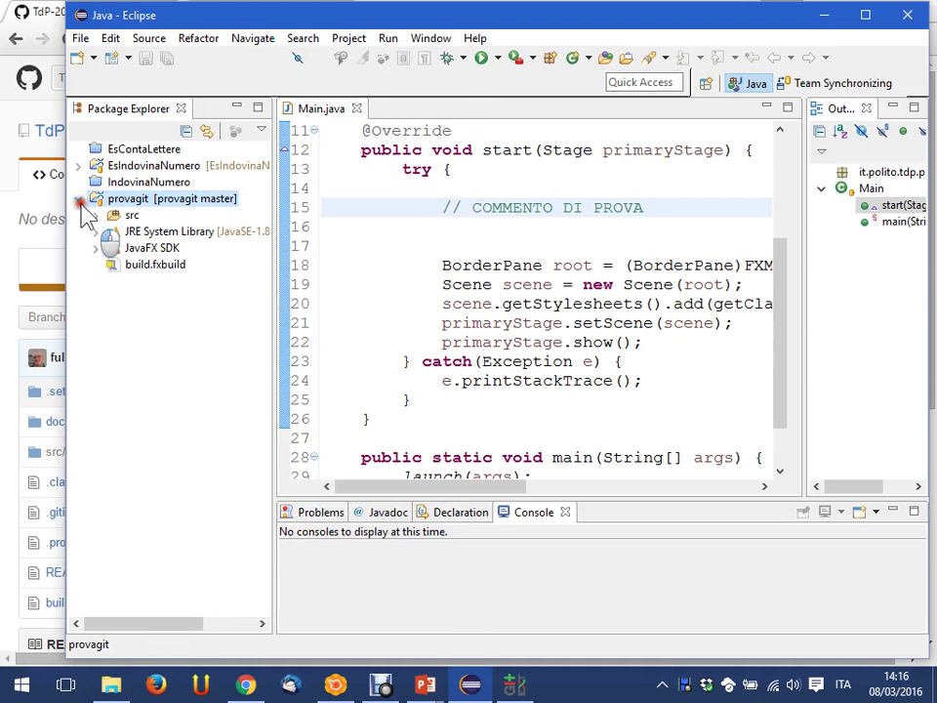
Create and check out a branch named esempio from master in provagit, with upstream configured to merge upstream commits when pulling
right_click(146, 200)
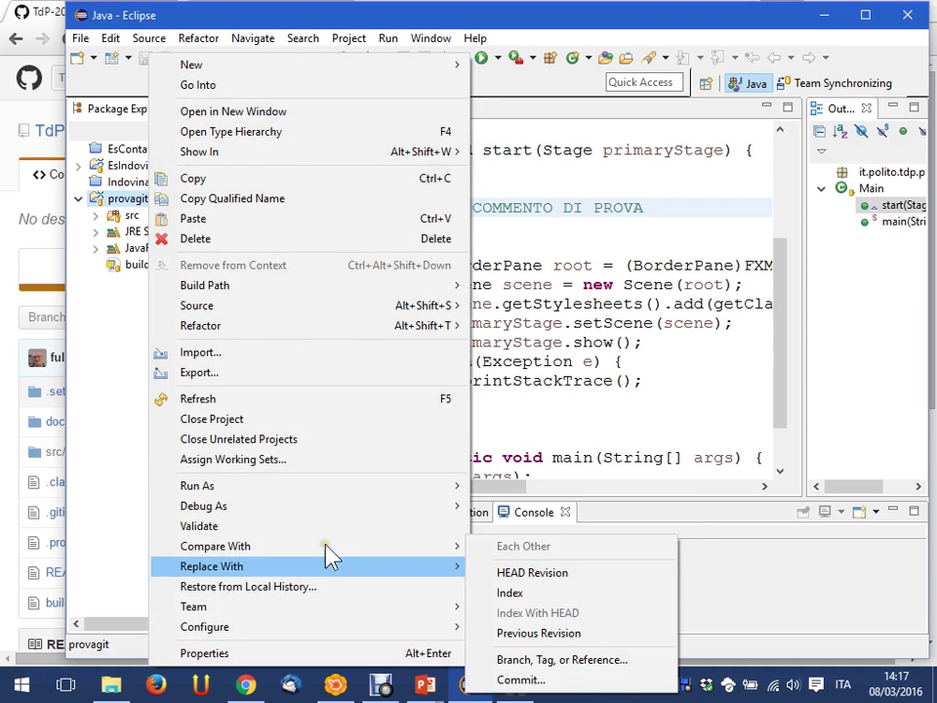
mouse_move(323, 604)
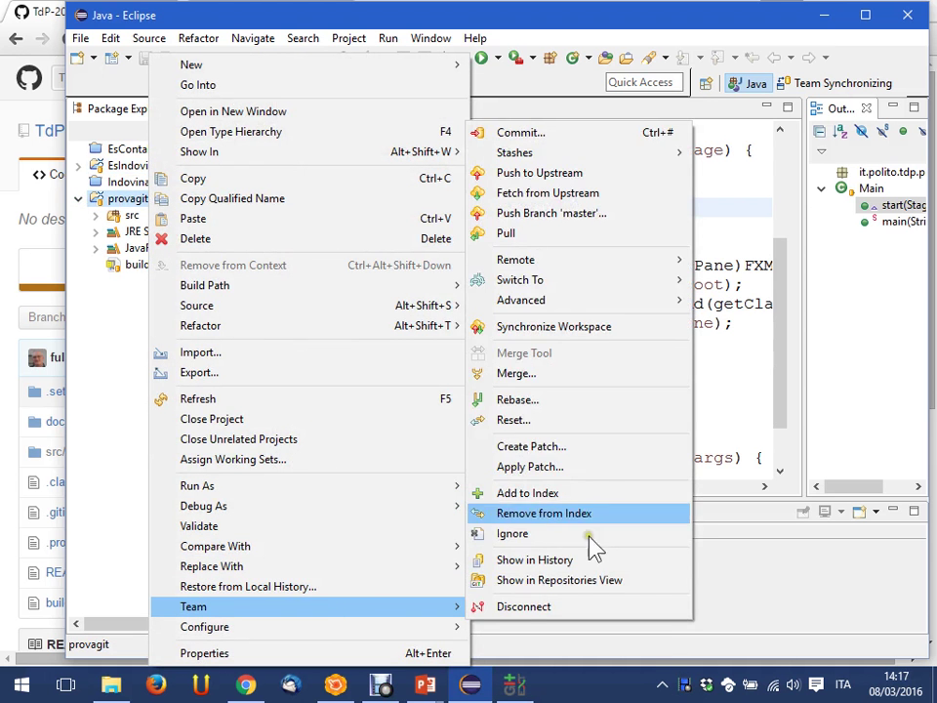
mouse_move(571, 279)
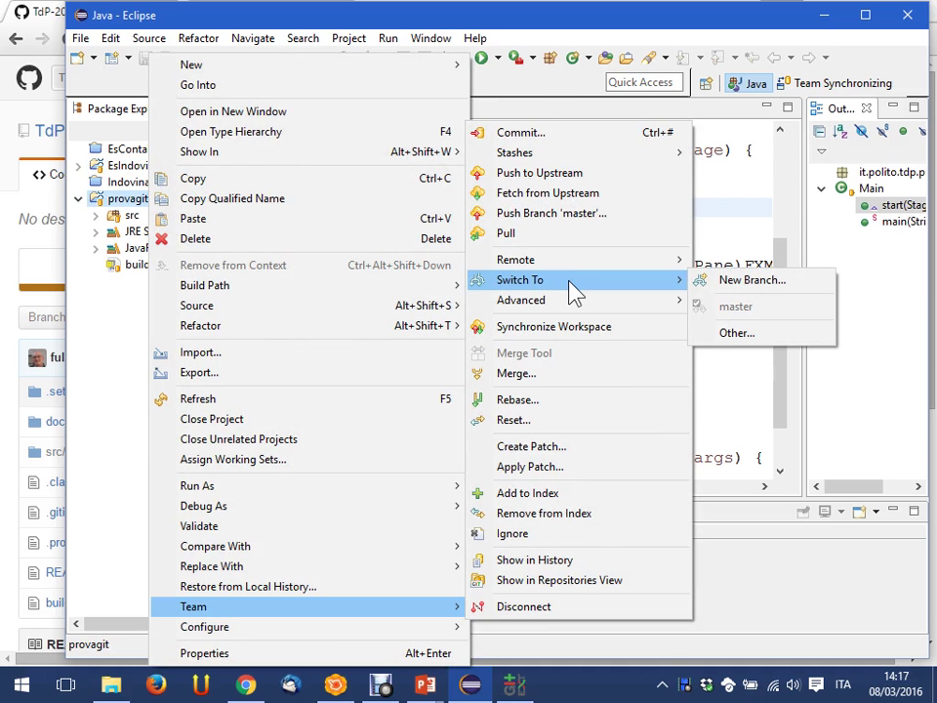
left_click(746, 285)
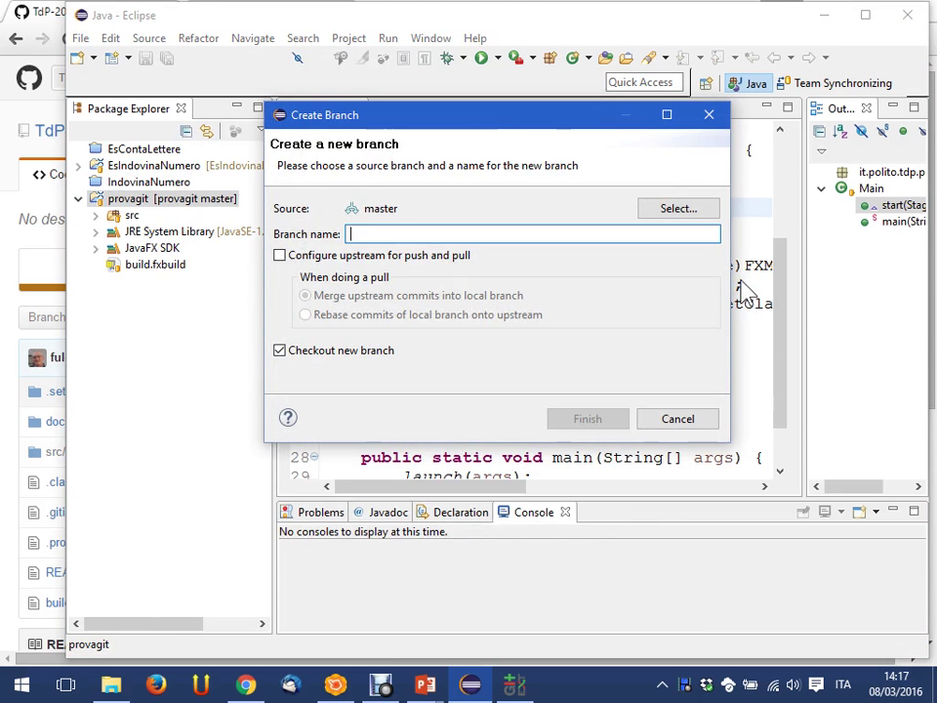
type("esempio")
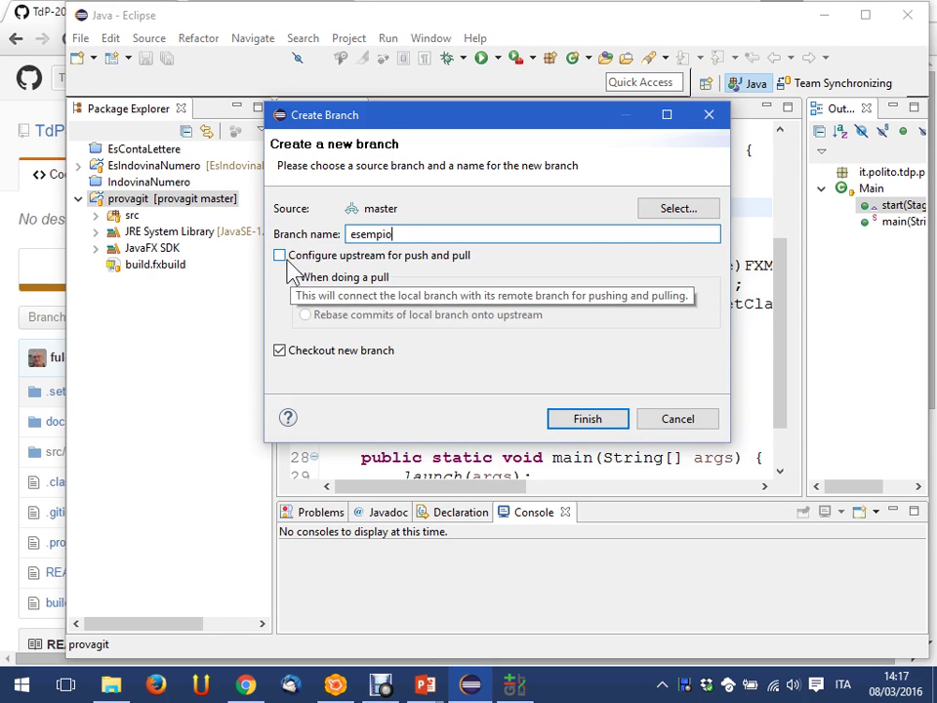
left_click(359, 256)
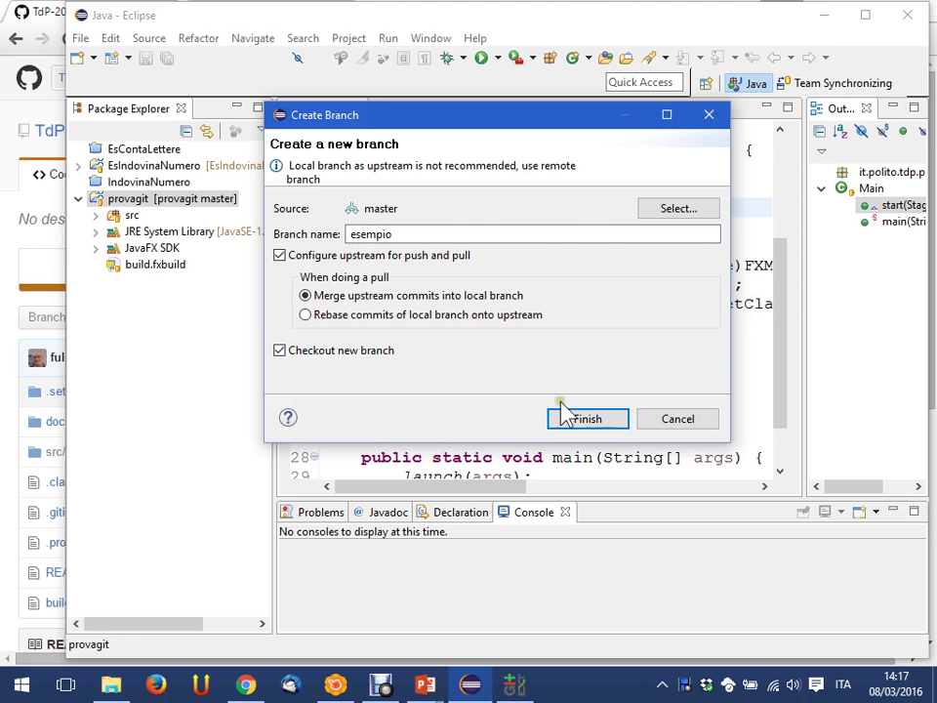
left_click(586, 418)
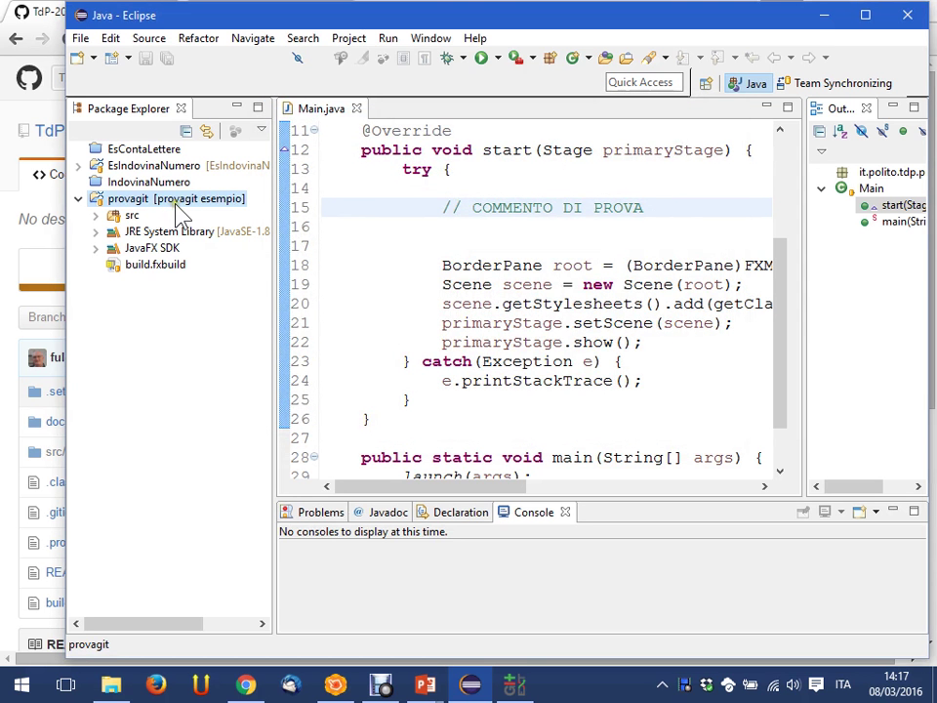
Switch the provagit project back to the master branch
right_click(234, 208)
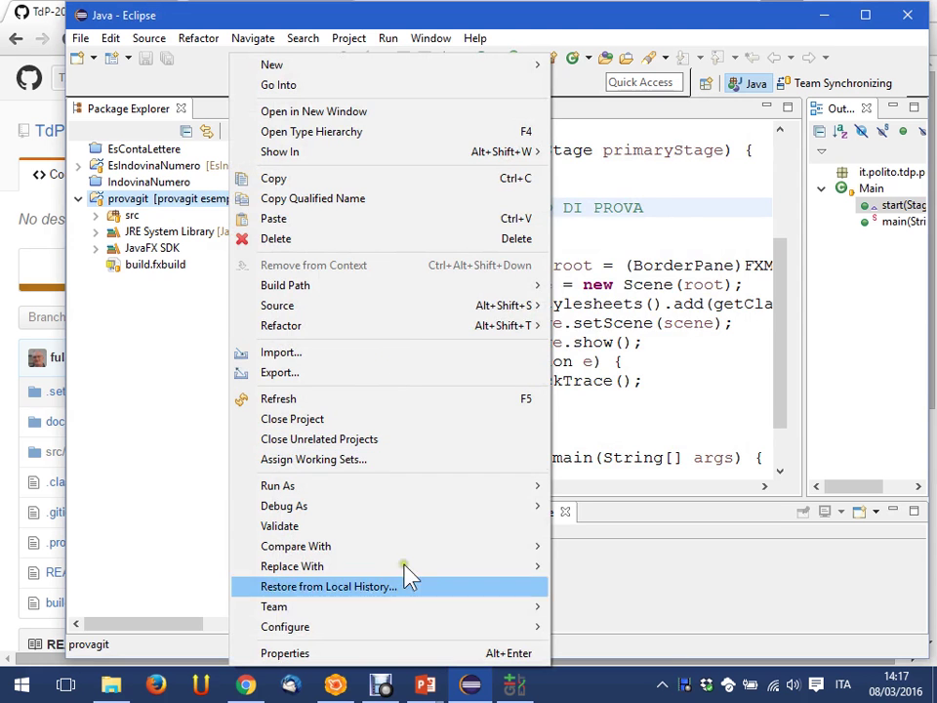
mouse_move(402, 609)
mouse_move(732, 284)
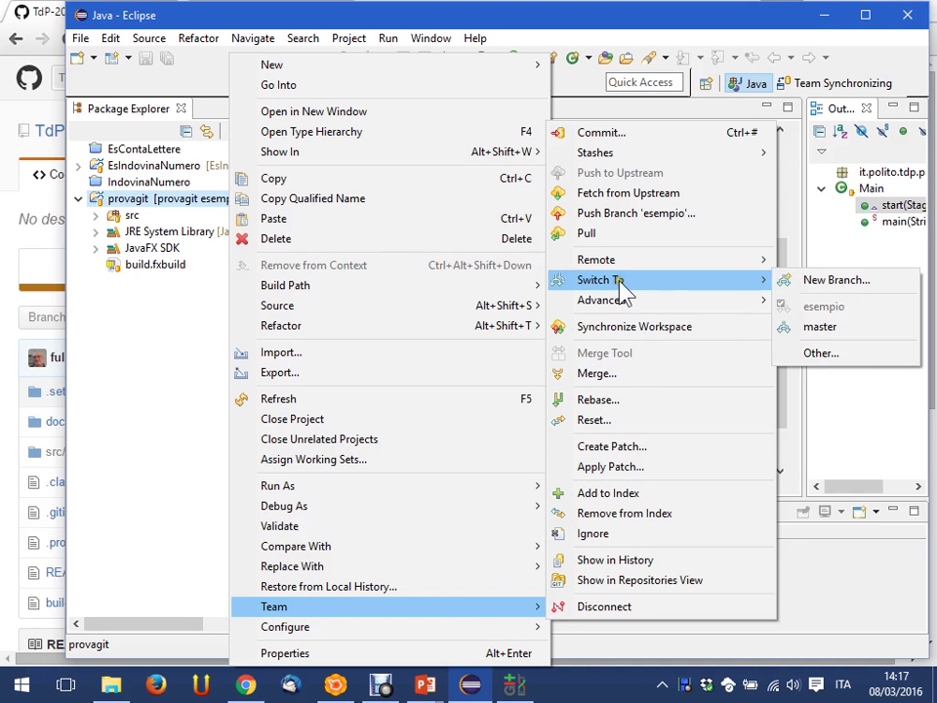
left_click(852, 337)
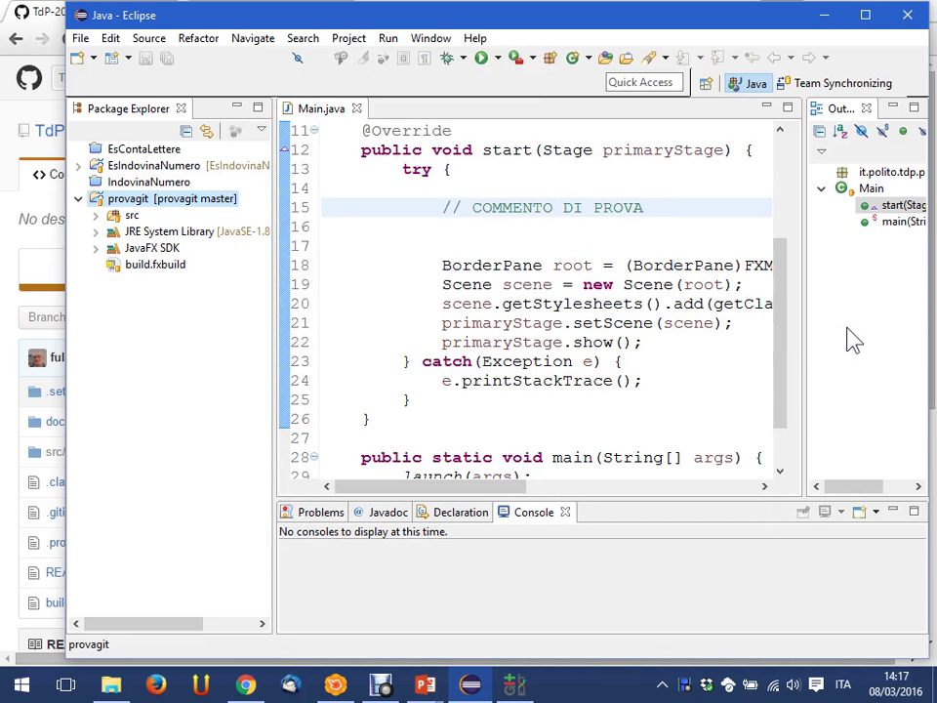
Minimize the open windows covering the PowerPoint slide show and advance it to the Github Classroom slide
left_click(825, 17)
left_click(829, 18)
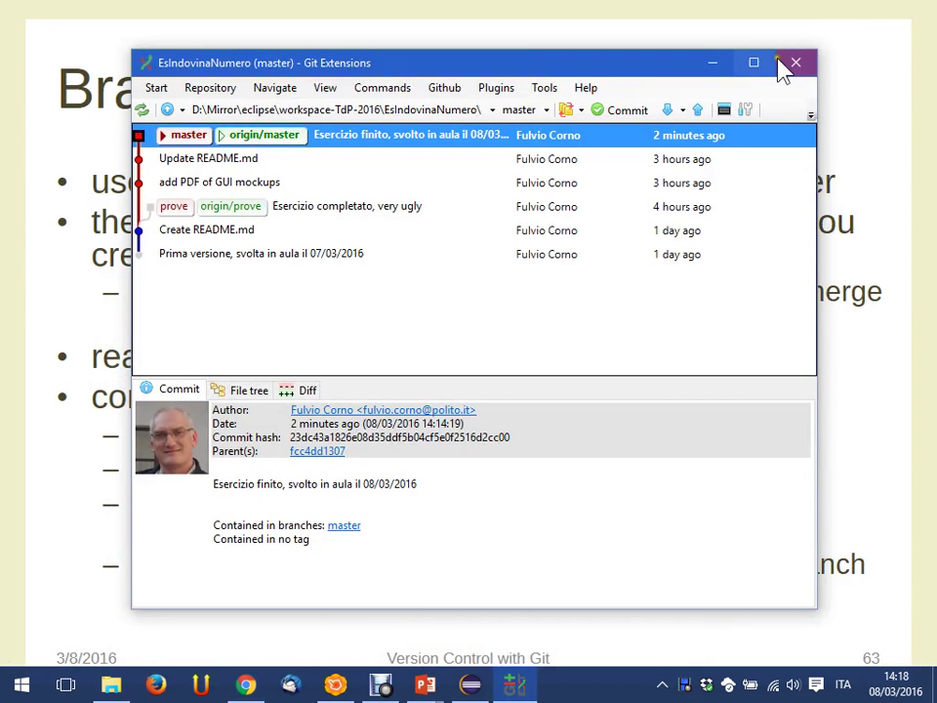
left_click(723, 61)
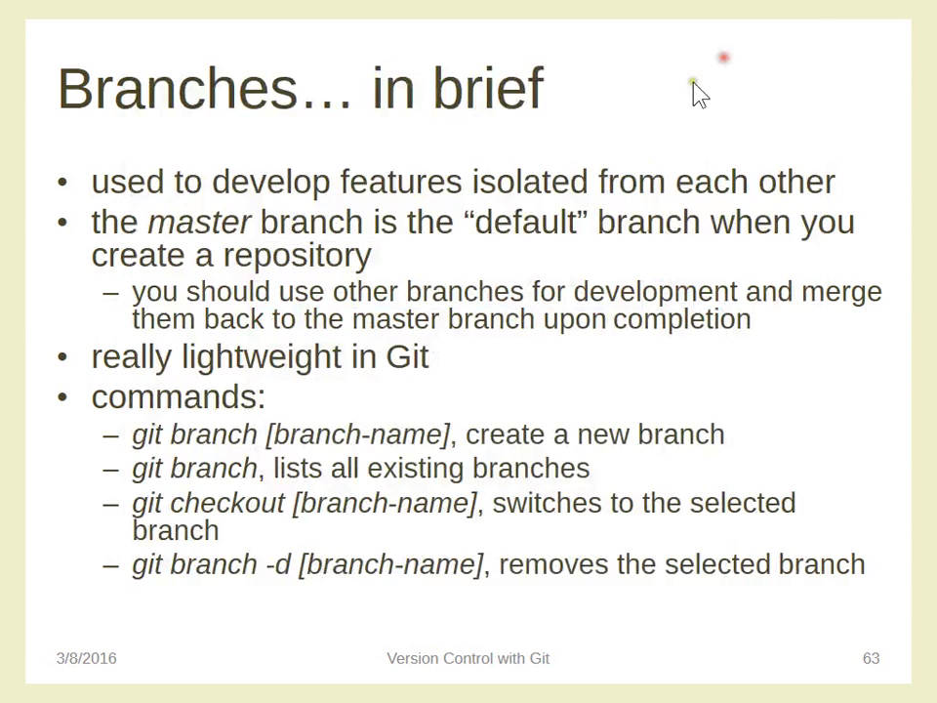
left_click(584, 124)
left_click(584, 124)
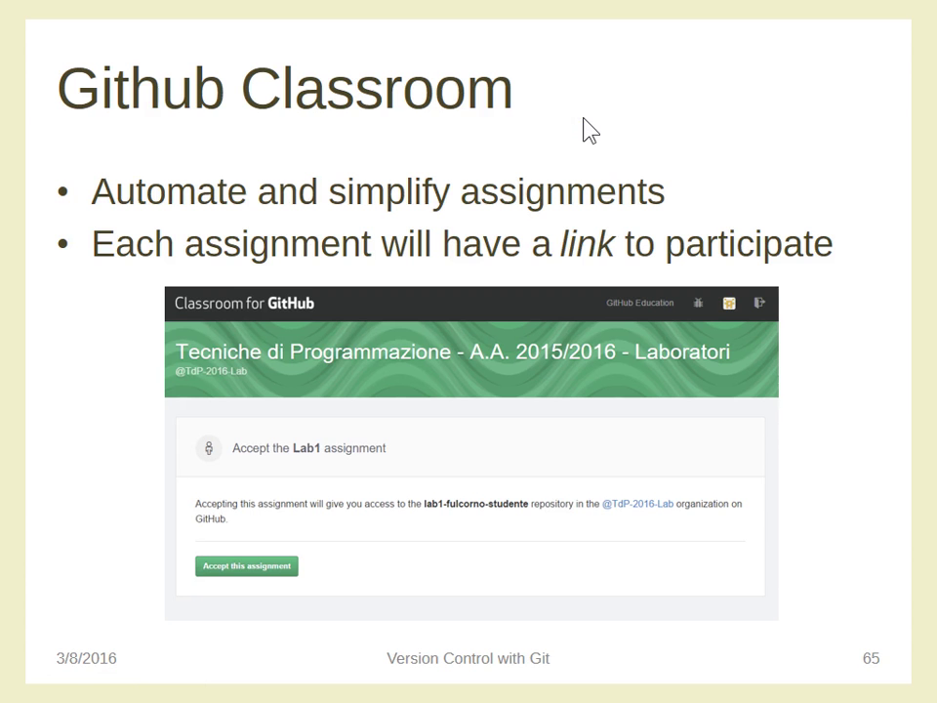
Switch to Chrome, open the TdP-2016 organization's Lab1 repository on GitHub, and select its HTTPS clone URL
key("alt+Tab")
key("alt+Tab")
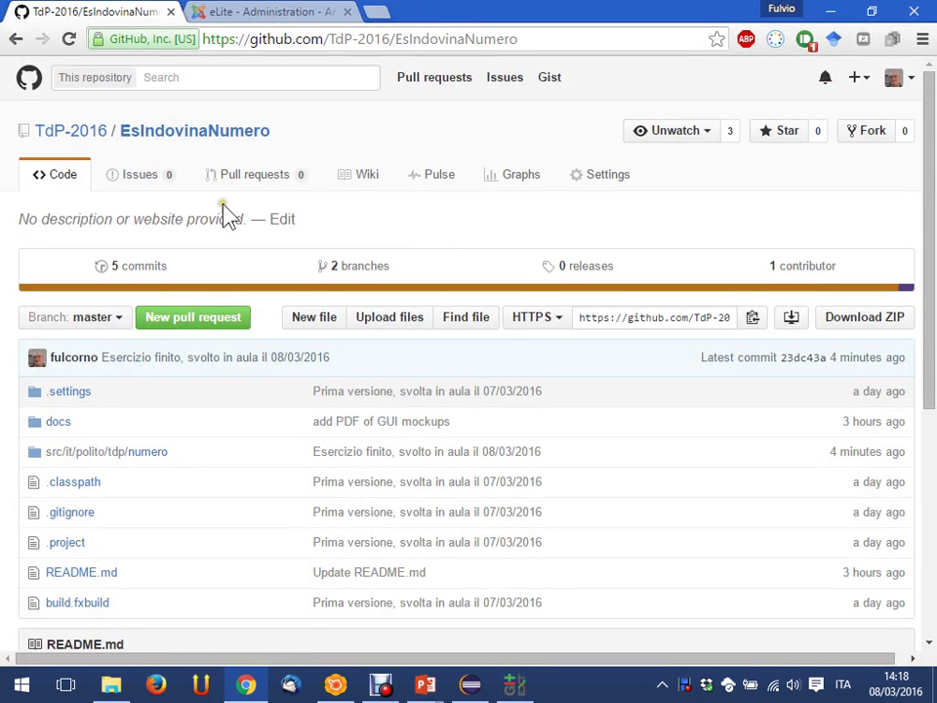
left_click(95, 132)
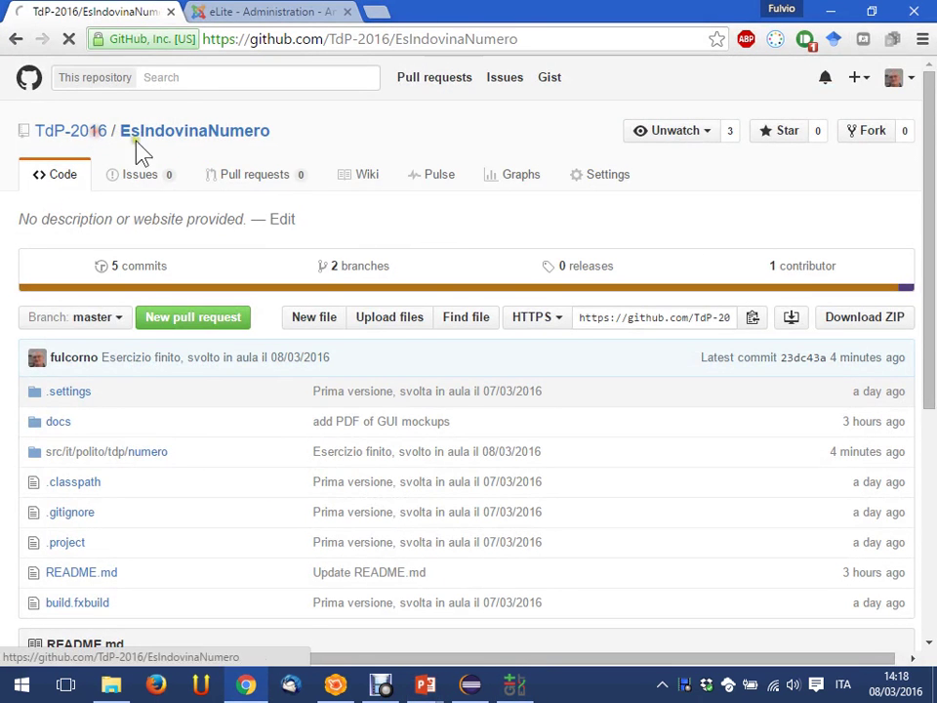
scroll(273, 184, "down", 5)
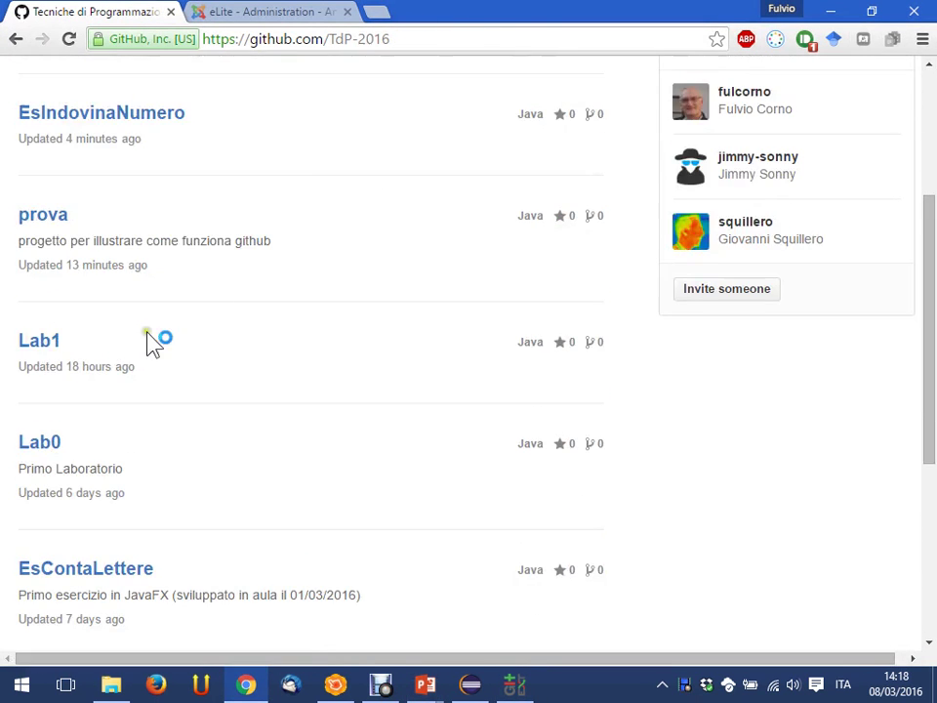
left_click(42, 352)
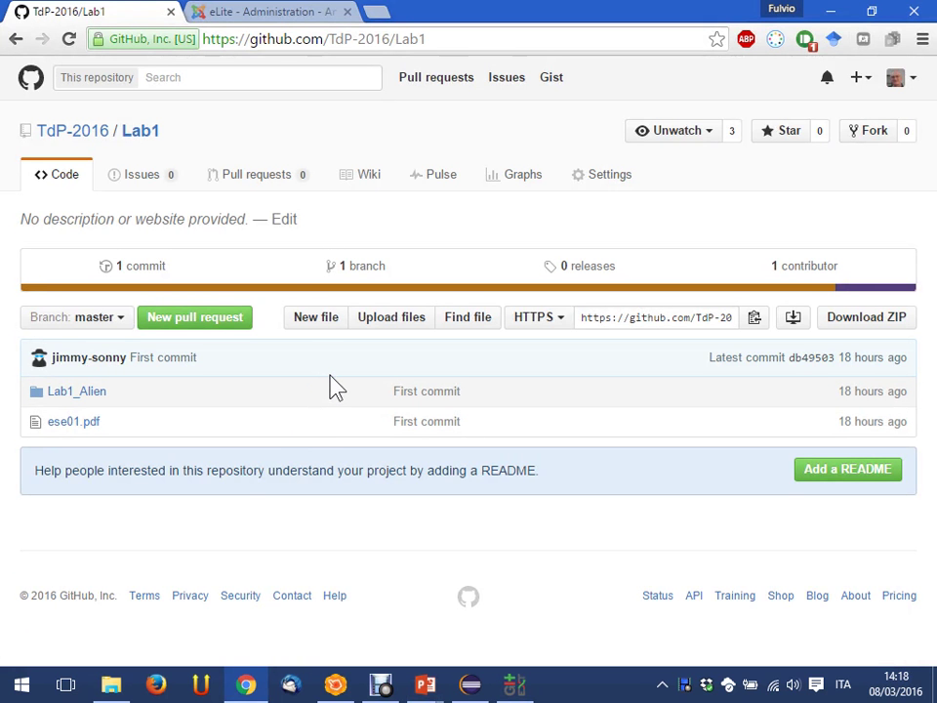
left_click(236, 368)
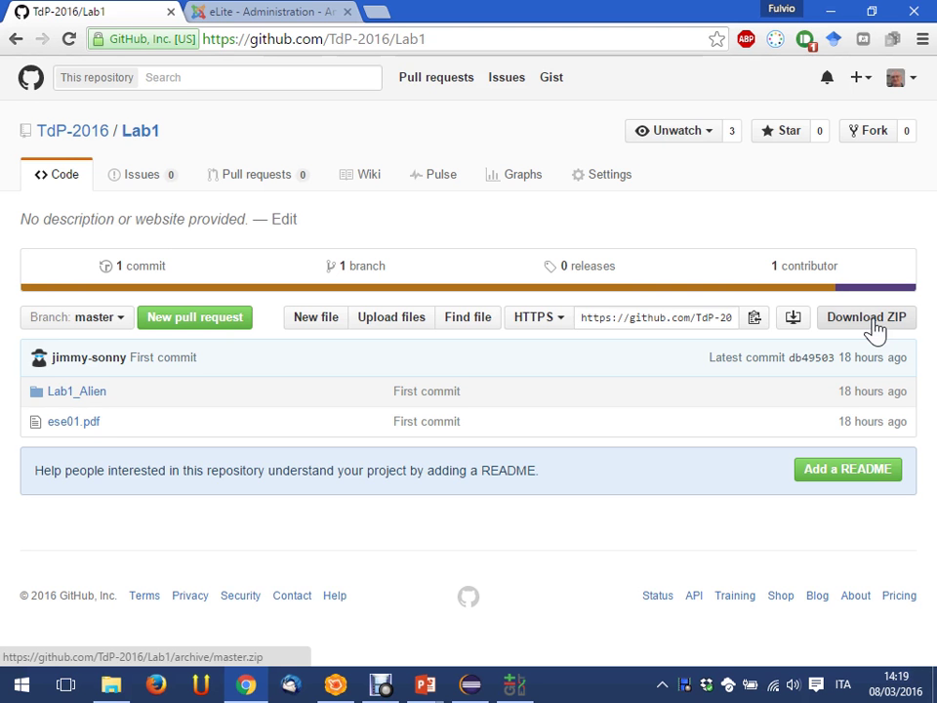
left_click(655, 332)
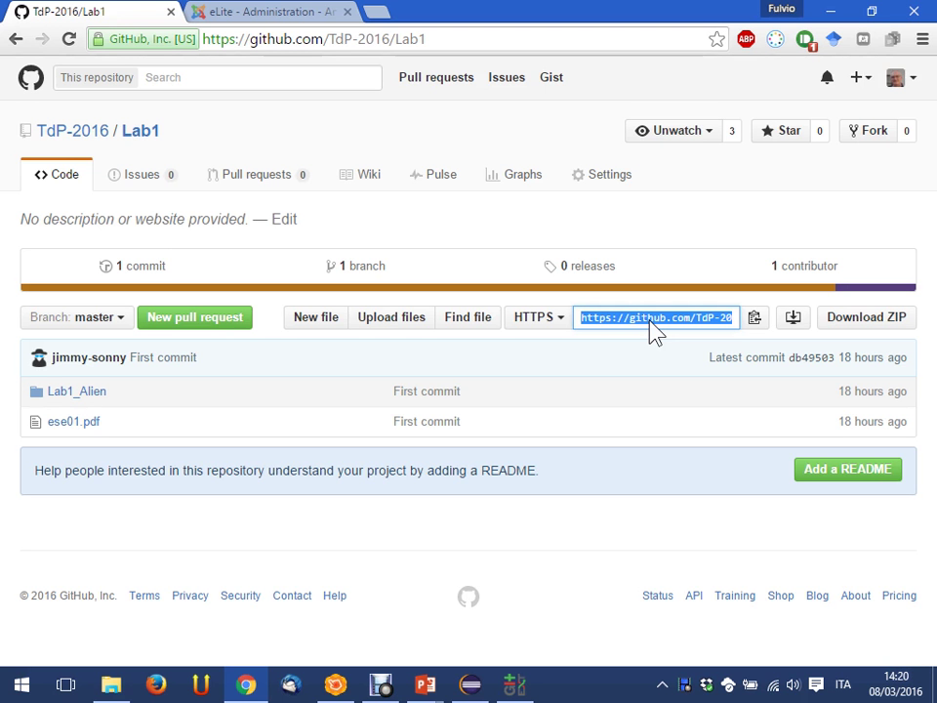
Return to the PowerPoint slide show at the Github Classroom slide
key("alt+Tab")
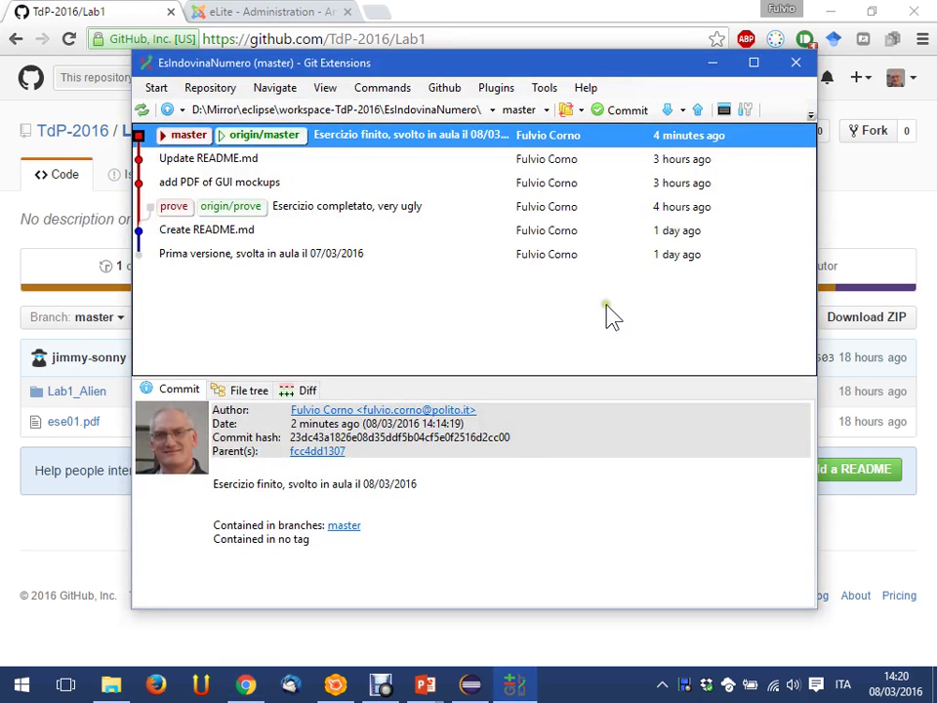
key("alt+Tab")
key("alt+Tab")
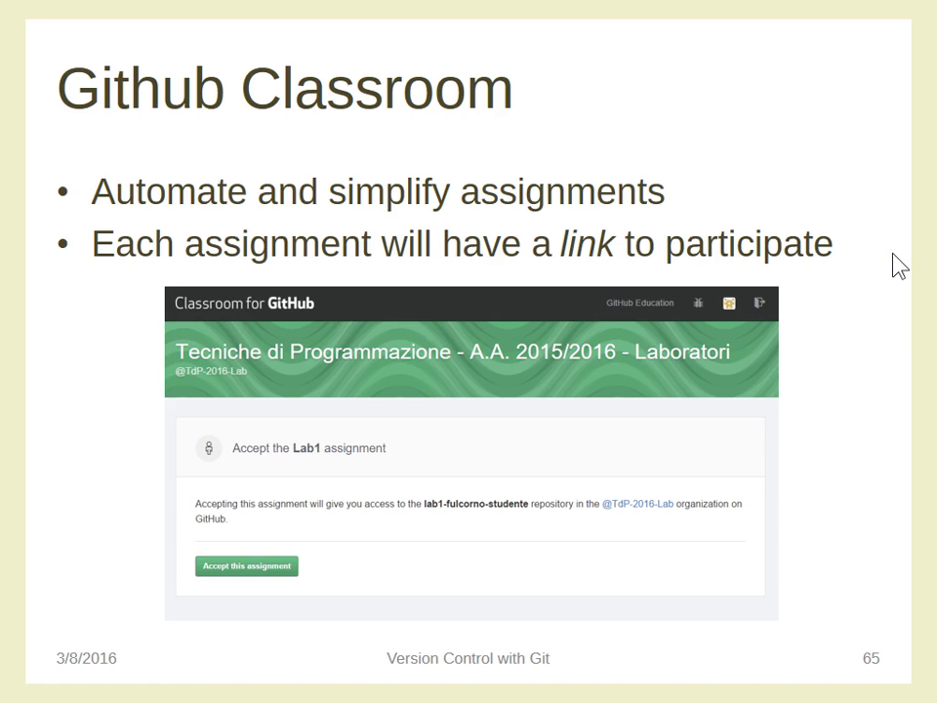
Switch to File Explorer and open ese01.pdf from the 2016\laboratori\Lab1\ese01_v3 folder to view the repository cloning instructions
key("alt+Tab")
key("alt+Tab")
key("alt+Tab")
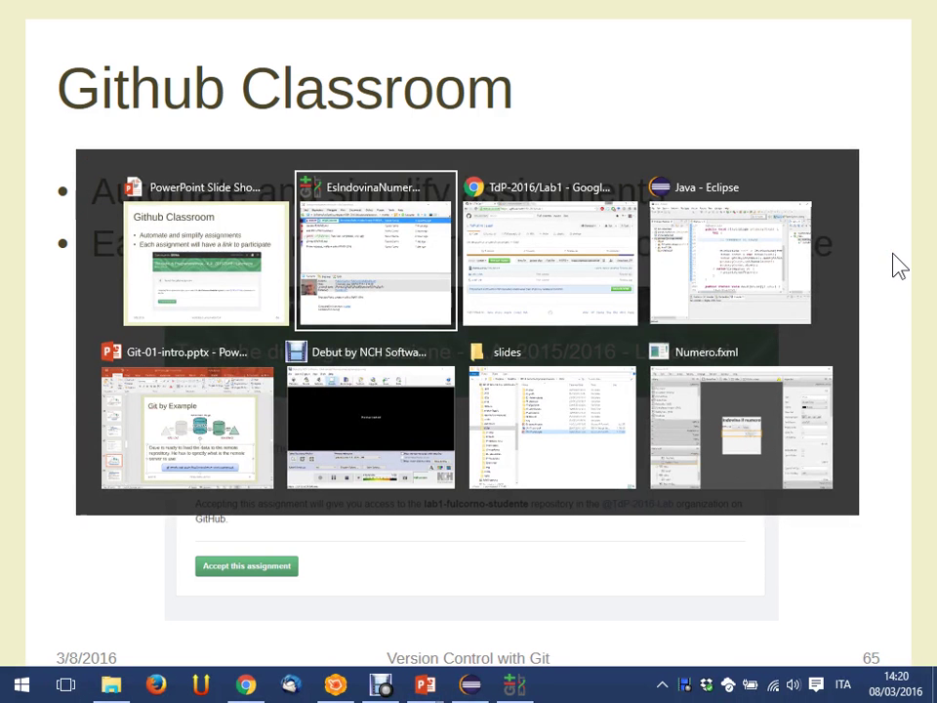
key("alt+Tab")
key("alt+Tab")
key("alt+Tab")
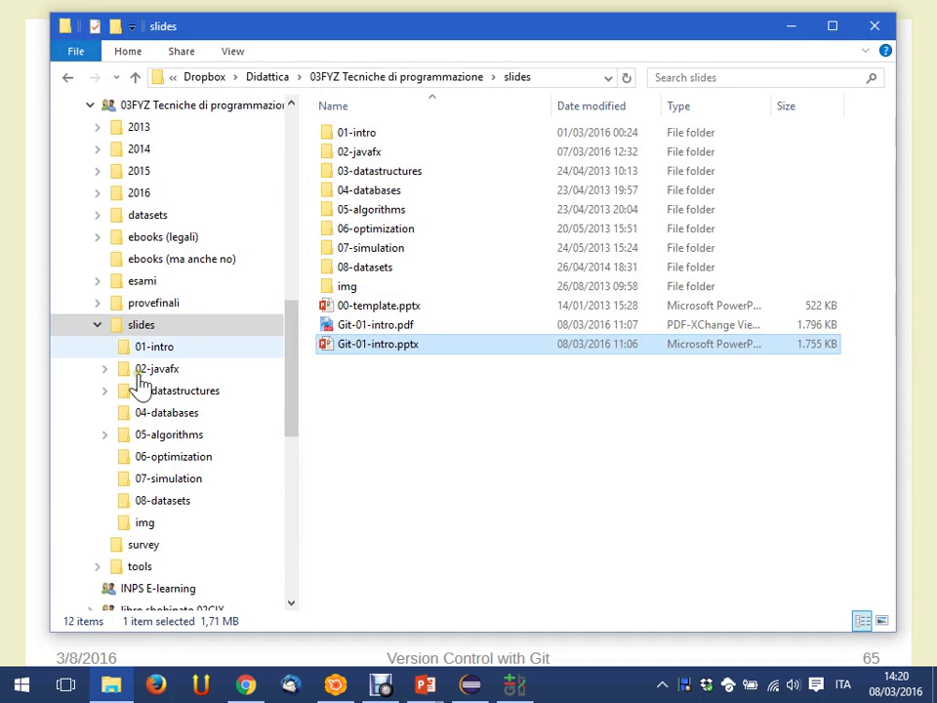
left_click(153, 194)
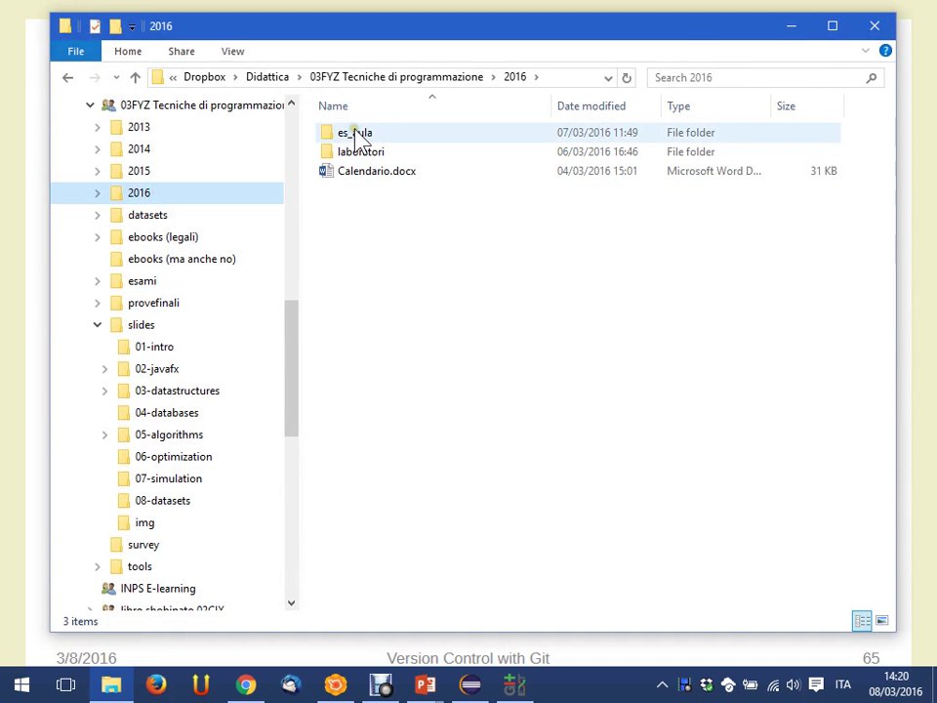
left_click(357, 149)
double_click(362, 151)
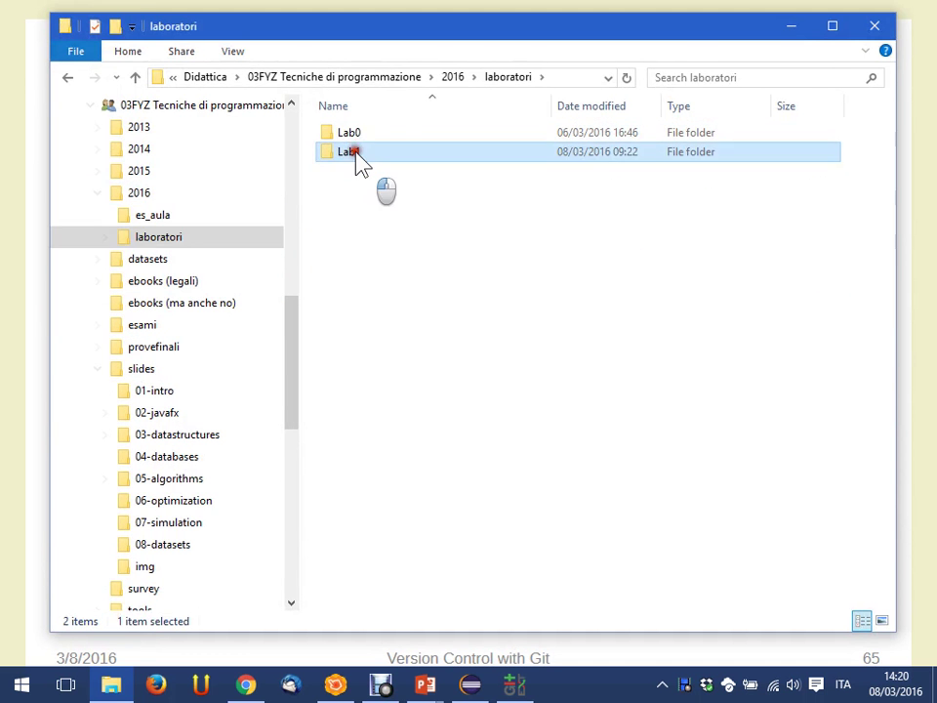
double_click(356, 151)
double_click(362, 170)
double_click(363, 172)
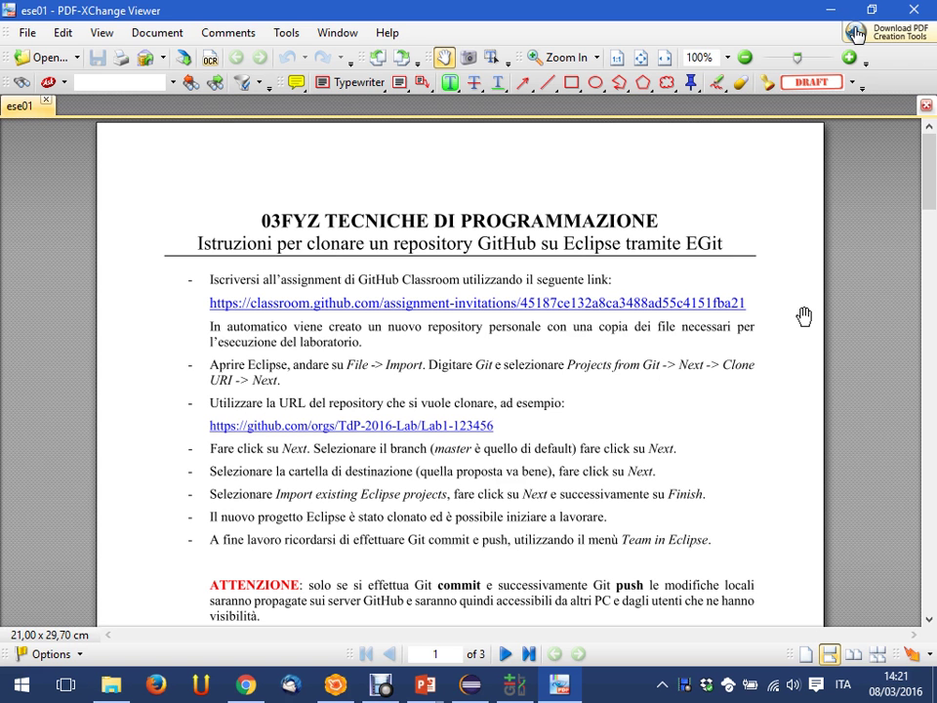
Leave the PDF instructions and bring back the Github Classroom slide in PowerPoint
key("alt")
key("alt+Tab")
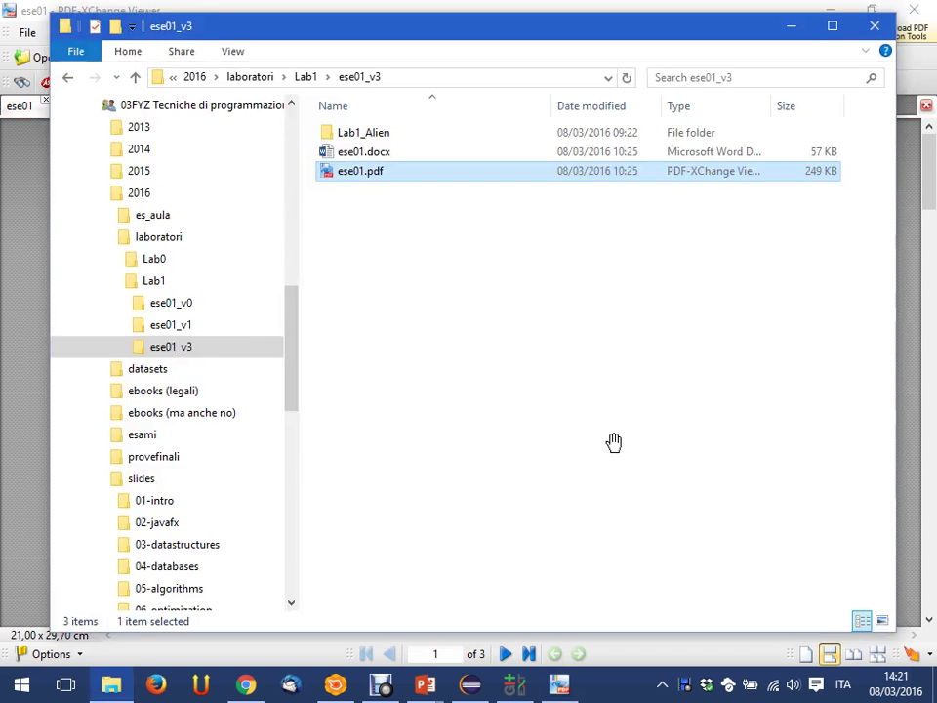
key("alt+Tab")
key("Tab")
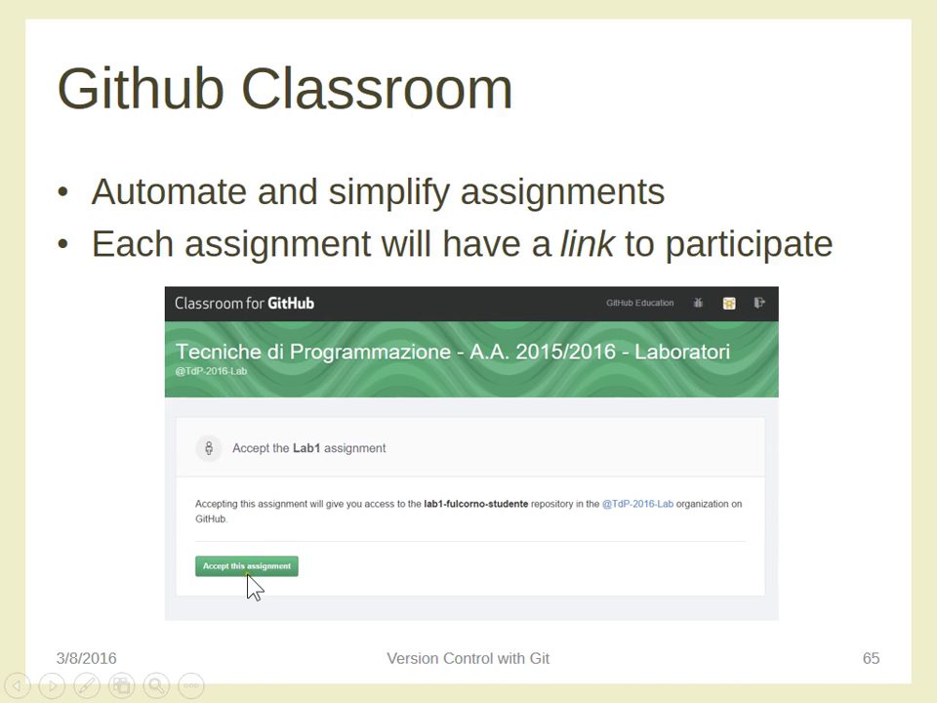